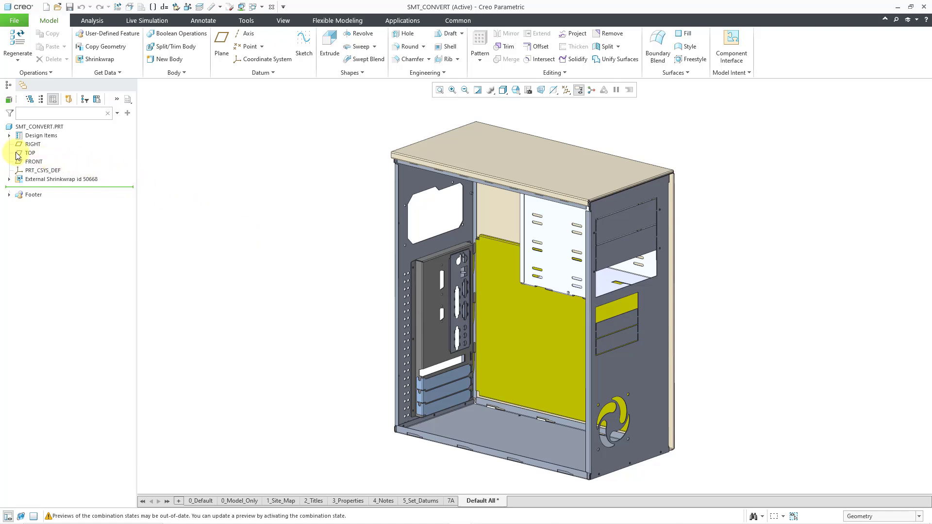
Expand the design items and the list of bodies in the model tree
{"action": "left_click", "coordinate": [9, 136]}
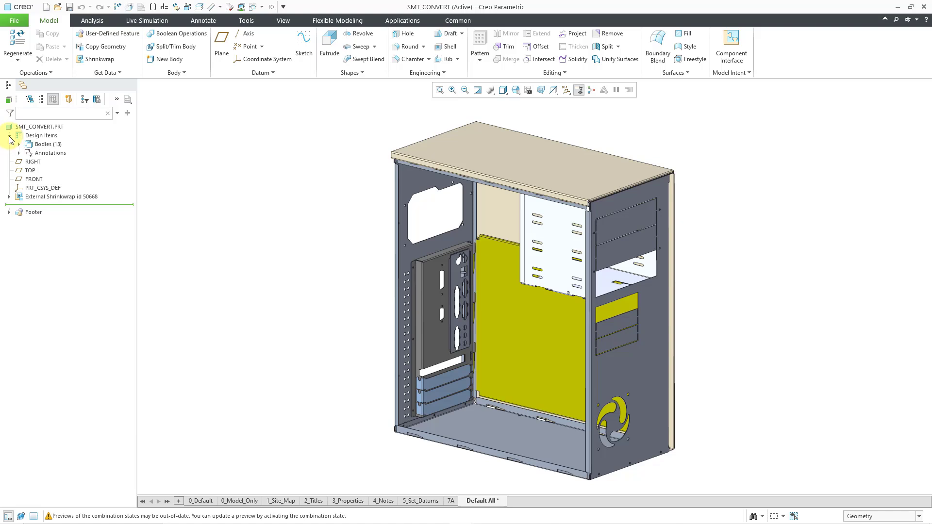
{"action": "left_click", "coordinate": [20, 144]}
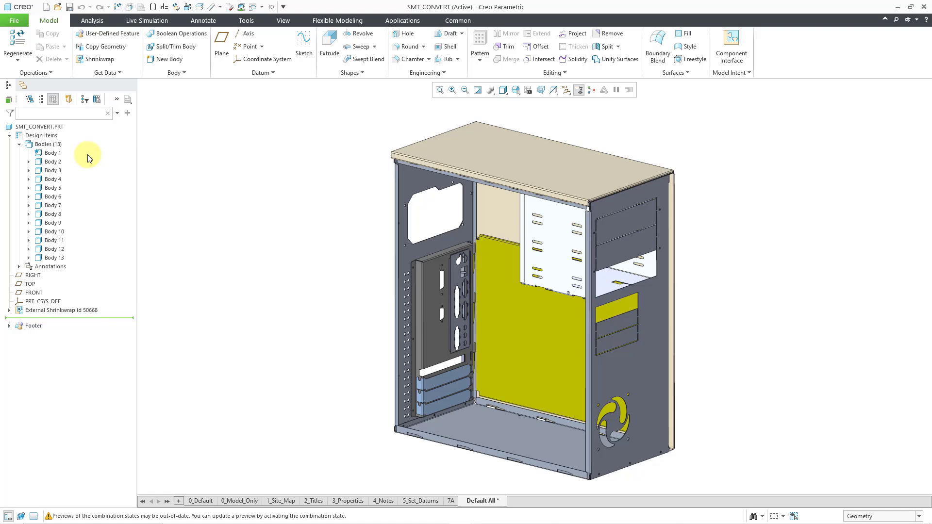
{"action": "left_click", "coordinate": [48, 73]}
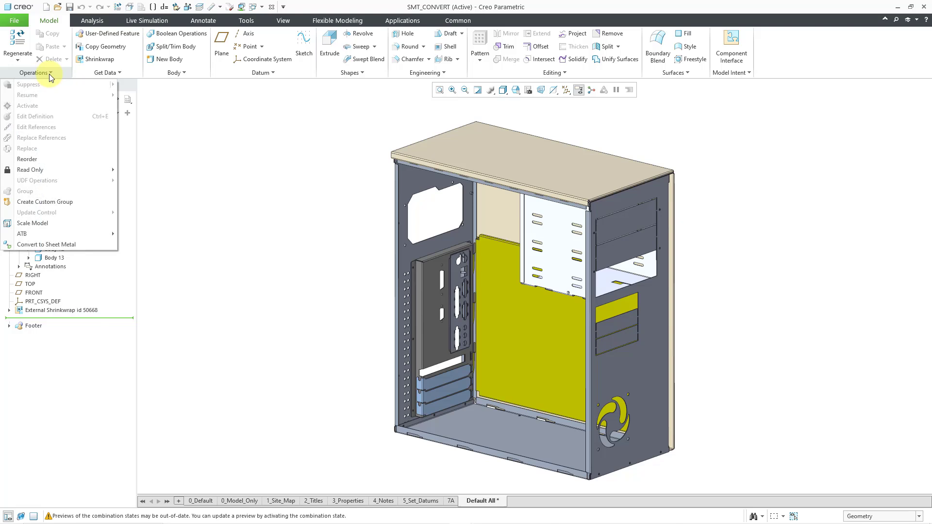
{"action": "left_click", "coordinate": [95, 245]}
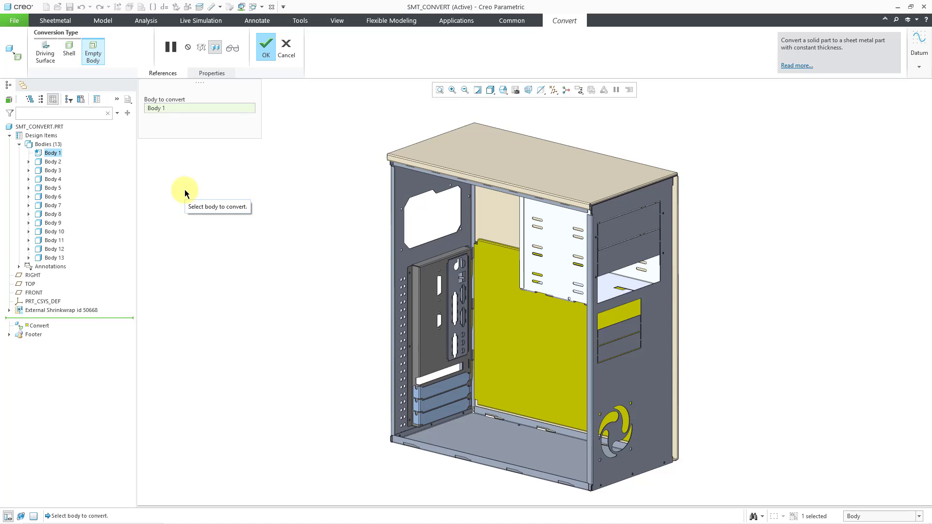
{"action": "left_click", "coordinate": [287, 54]}
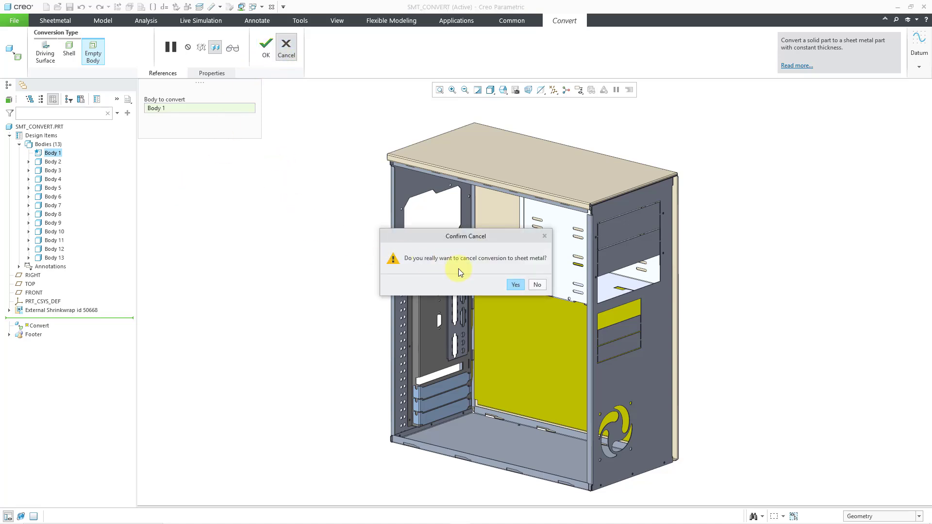
{"action": "left_click", "coordinate": [515, 286]}
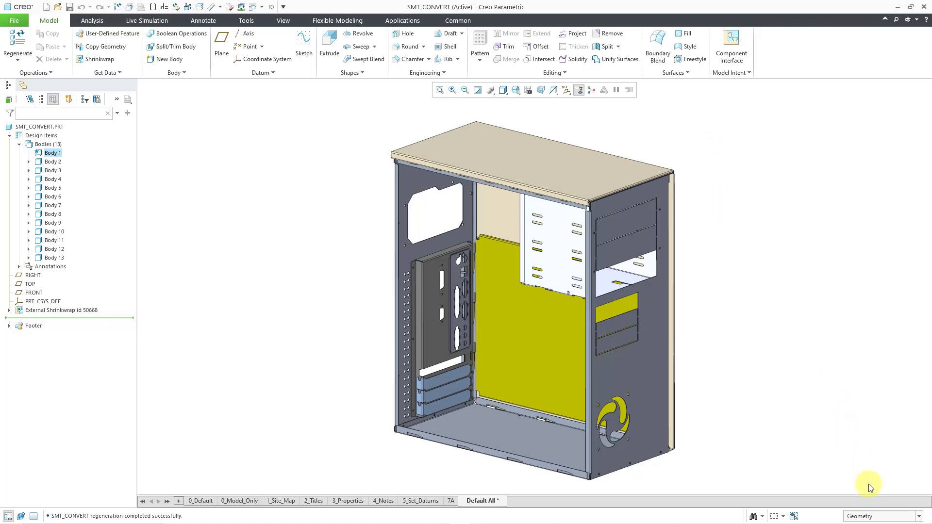
Restrict selection to bodies and set the beige outer cover, Body 8, as the default body
{"action": "left_click", "coordinate": [879, 516]}
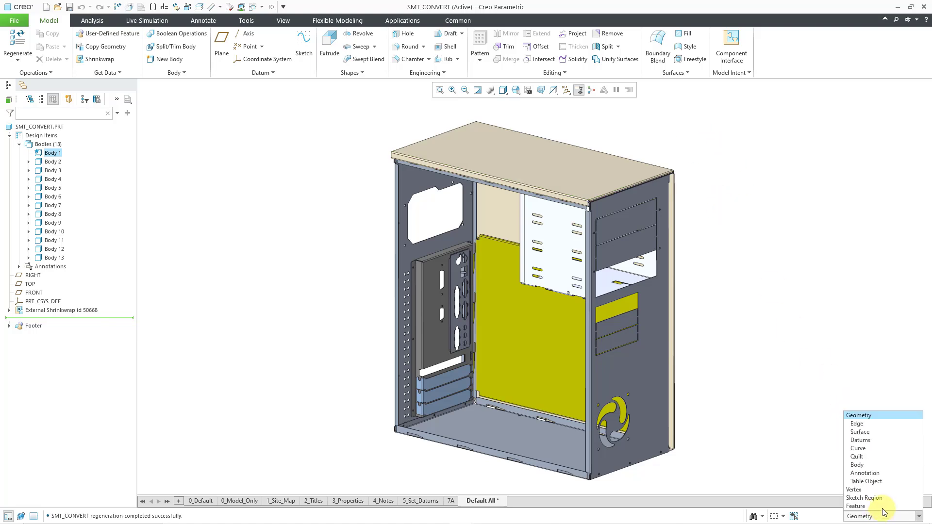
{"action": "left_click", "coordinate": [875, 465]}
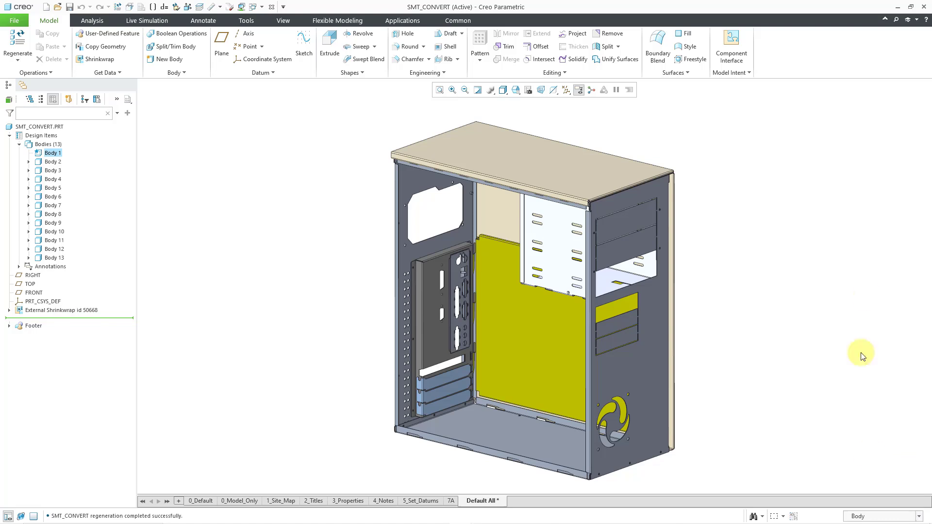
{"action": "left_click", "coordinate": [543, 150]}
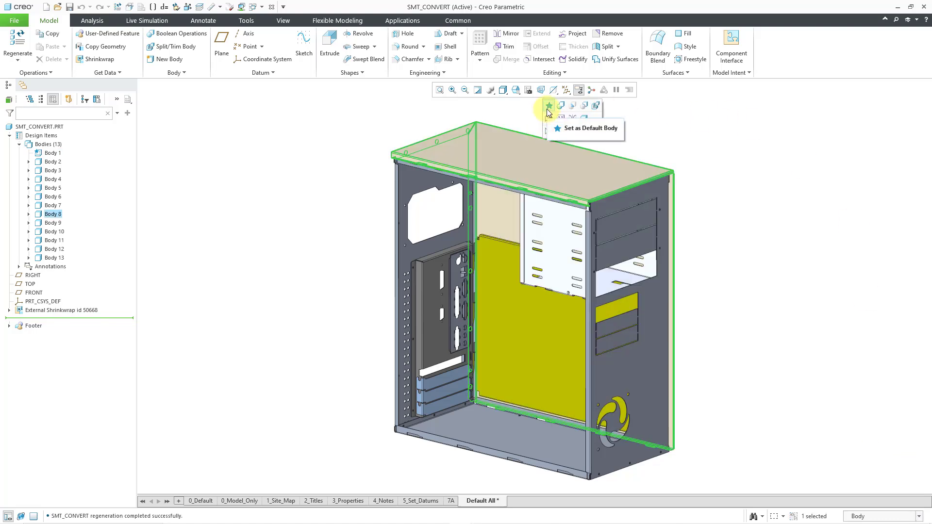
{"action": "left_click", "coordinate": [548, 113]}
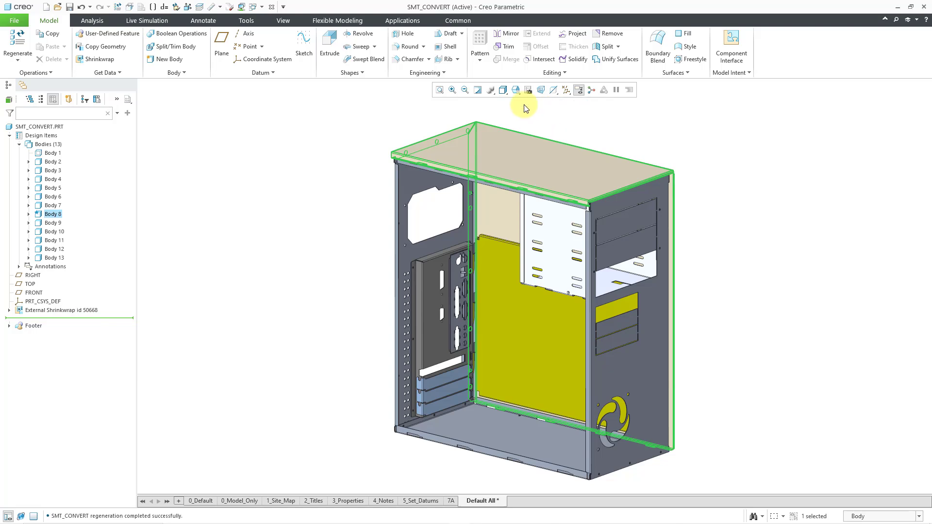
{"action": "left_click", "coordinate": [290, 119]}
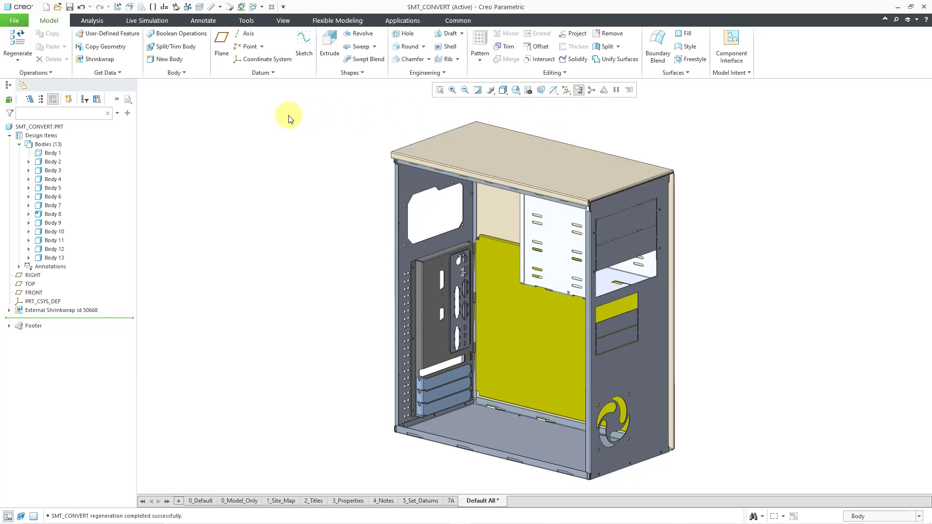
Convert Body 8 to sheet metal with its large outer side face as the driving surface, accepting the troubleshooter item
{"action": "left_click", "coordinate": [44, 77]}
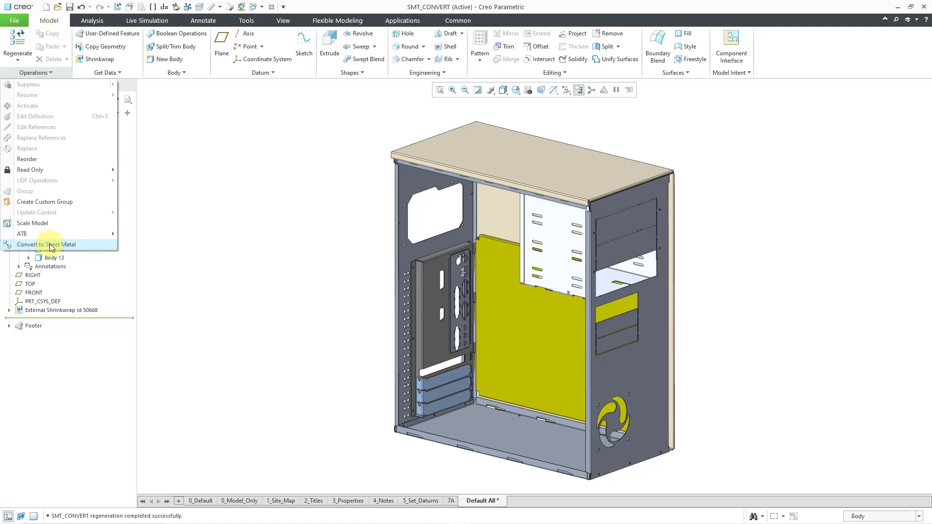
{"action": "left_click", "coordinate": [109, 247]}
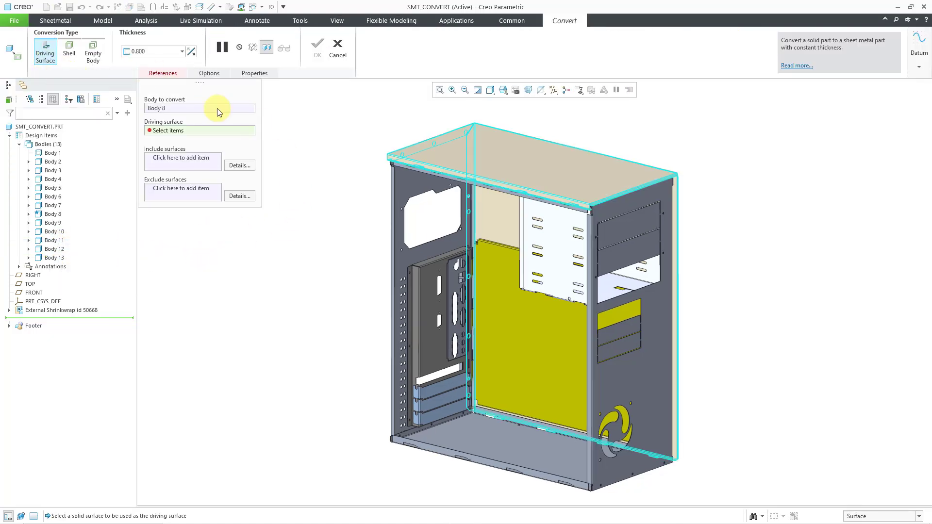
{"action": "middle_click_drag", "start_coordinate": [726, 250], "coordinate": [584, 284]}
{"action": "left_click", "coordinate": [621, 247]}
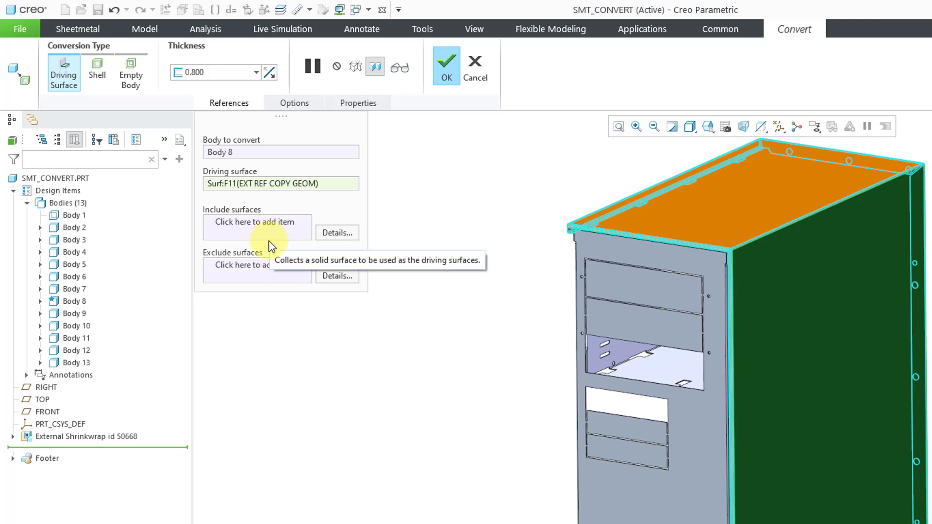
{"action": "left_click", "coordinate": [303, 104]}
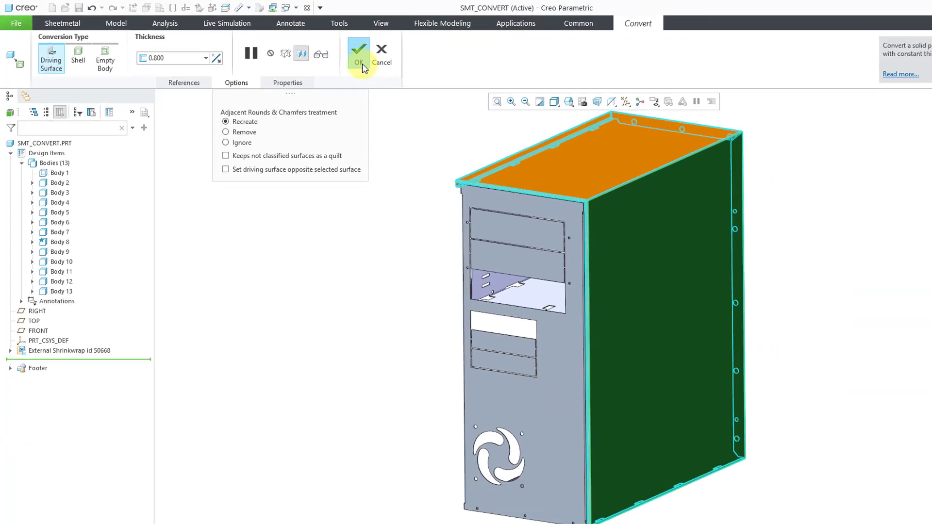
{"action": "left_click", "coordinate": [318, 53]}
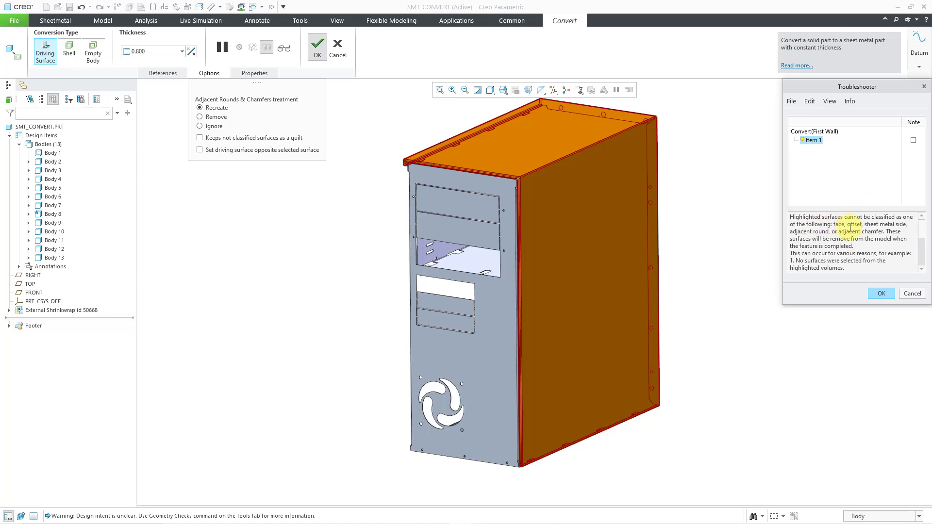
{"action": "scroll", "coordinate": [850, 239], "scroll_direction": "down", "scroll_amount": 3}
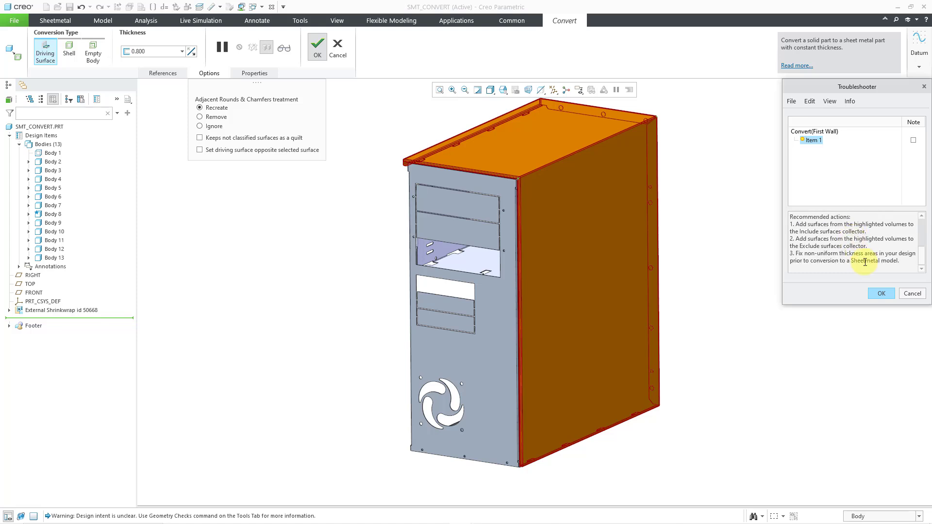
{"action": "left_click", "coordinate": [881, 294]}
{"action": "middle_click", "coordinate": [770, 190]}
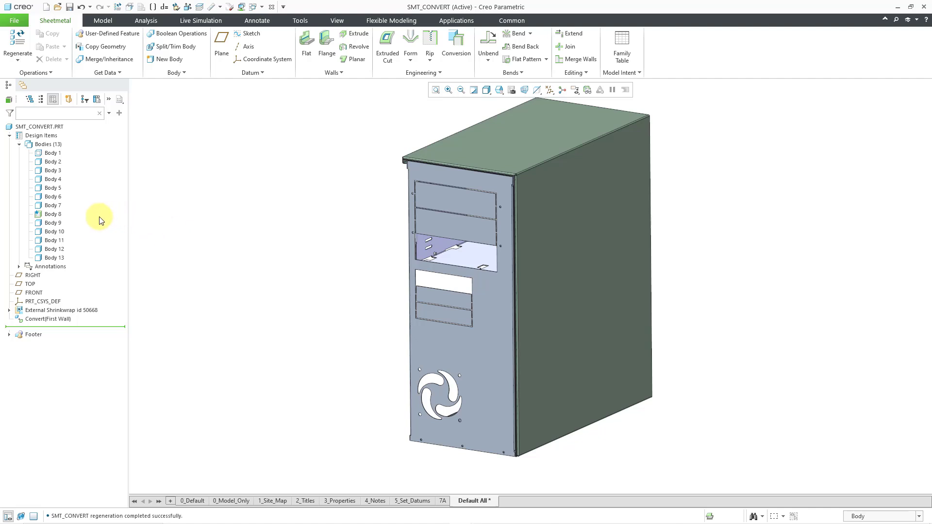
Open the sheetmetal preferences from Body 8 and review the part-level general, bend allowance, bend, relief, seam and miter cut settings
{"action": "right_click", "coordinate": [59, 220]}
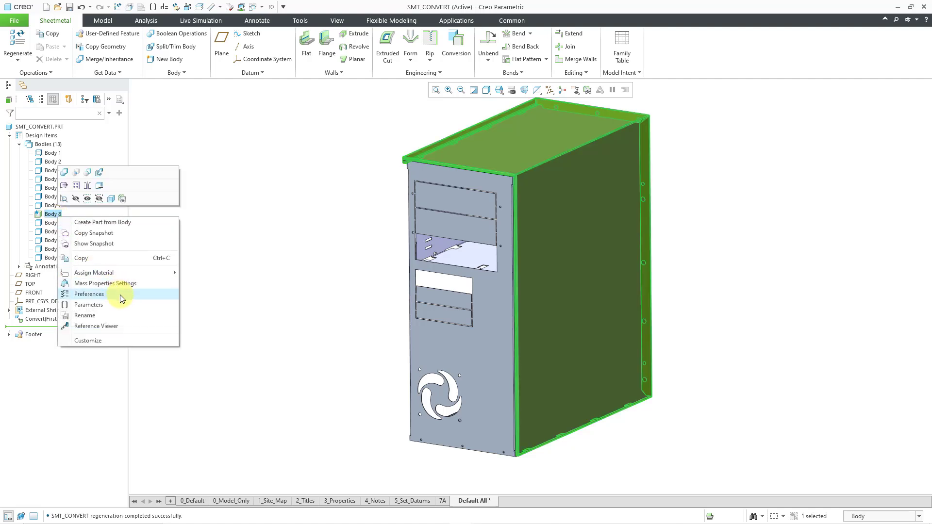
{"action": "left_click", "coordinate": [120, 295]}
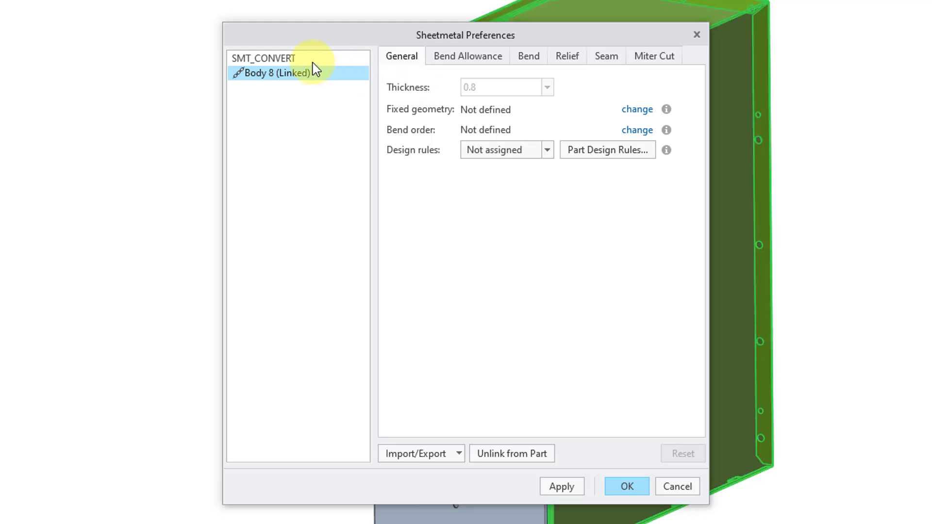
{"action": "left_click", "coordinate": [287, 60]}
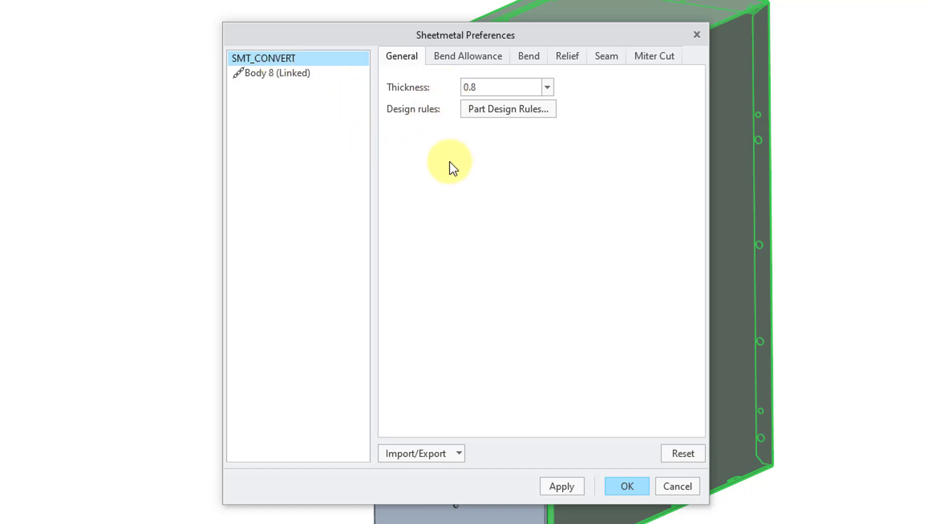
{"action": "left_click", "coordinate": [466, 61]}
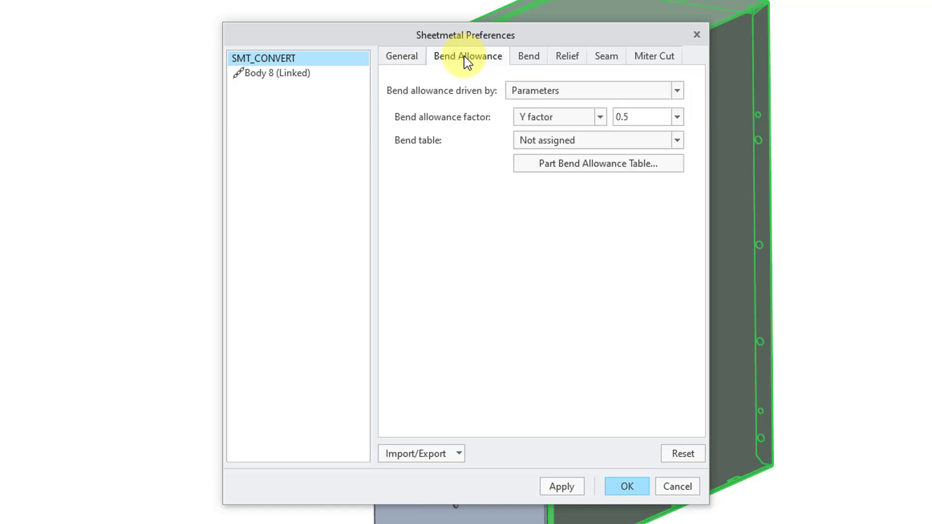
{"action": "left_click", "coordinate": [530, 63]}
{"action": "left_click", "coordinate": [567, 62]}
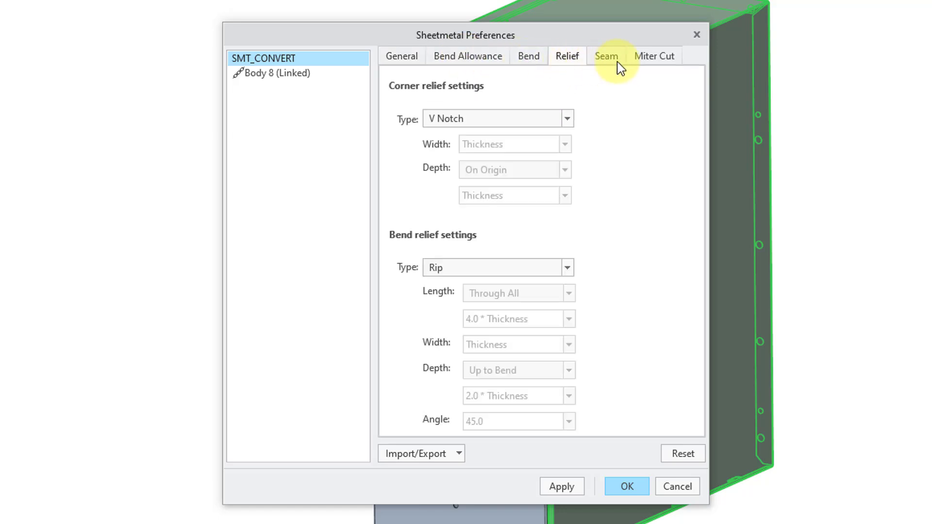
{"action": "left_click", "coordinate": [617, 63]}
{"action": "left_click", "coordinate": [650, 62]}
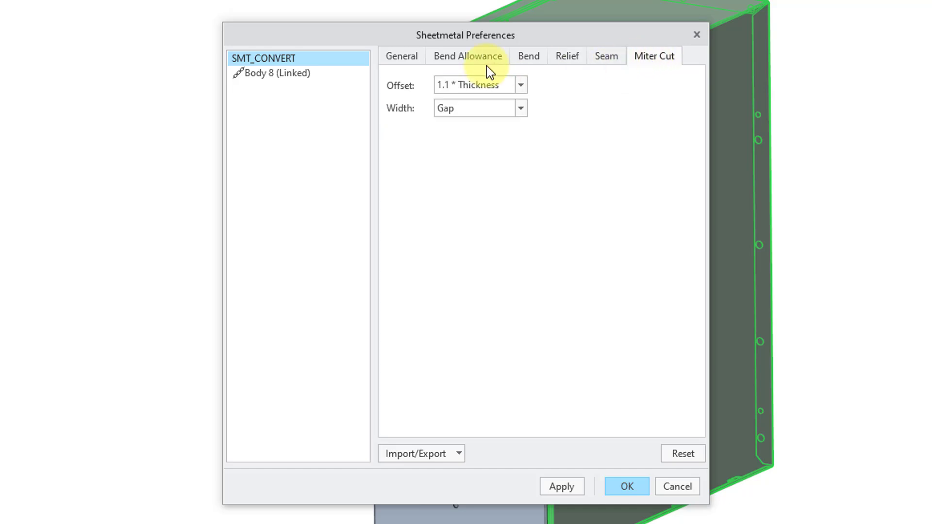
{"action": "left_click", "coordinate": [404, 56]}
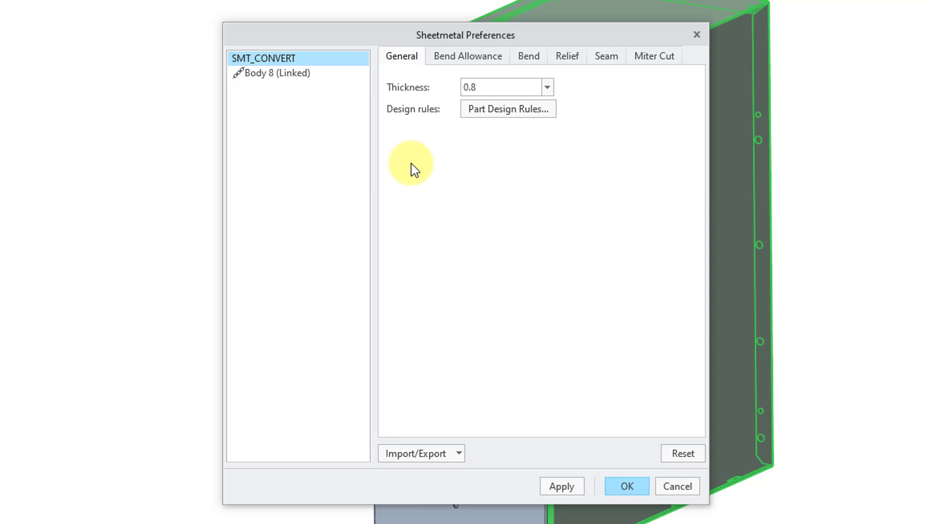
Review the general and bend allowance preferences of the linked Body 8, close the preferences and clear the selection
{"action": "left_click", "coordinate": [295, 75]}
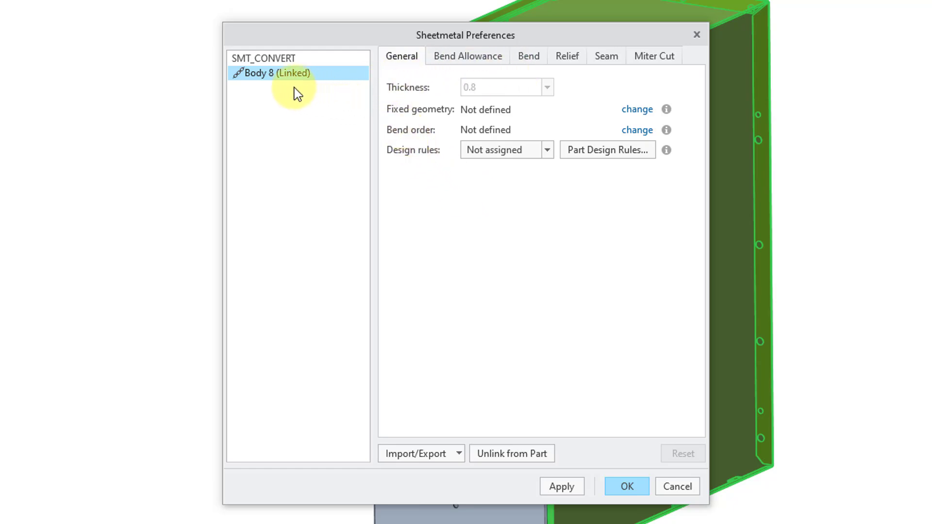
{"action": "left_click", "coordinate": [479, 57]}
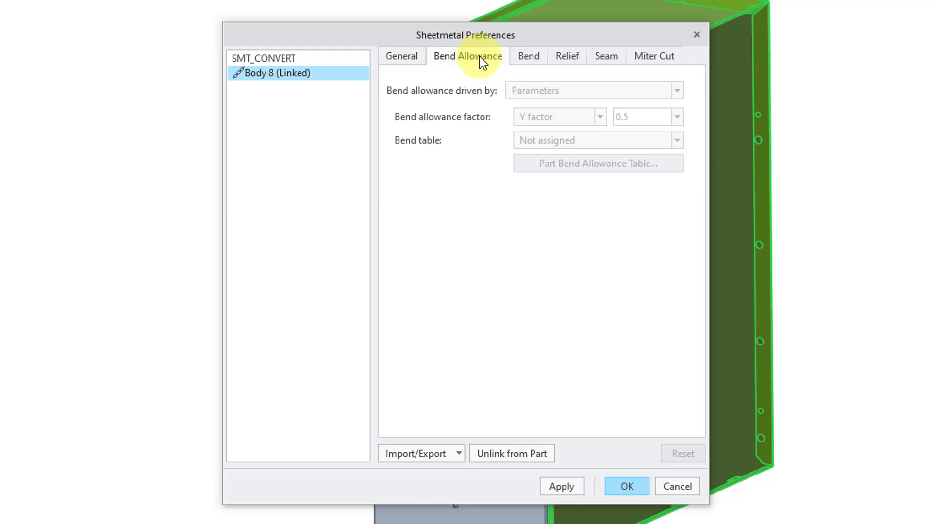
{"action": "left_click", "coordinate": [410, 57]}
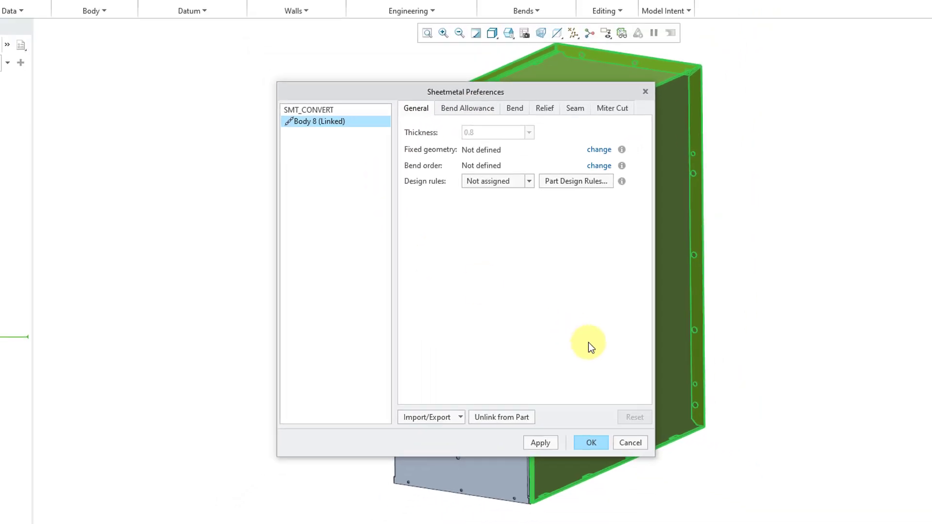
{"action": "left_click", "coordinate": [591, 443]}
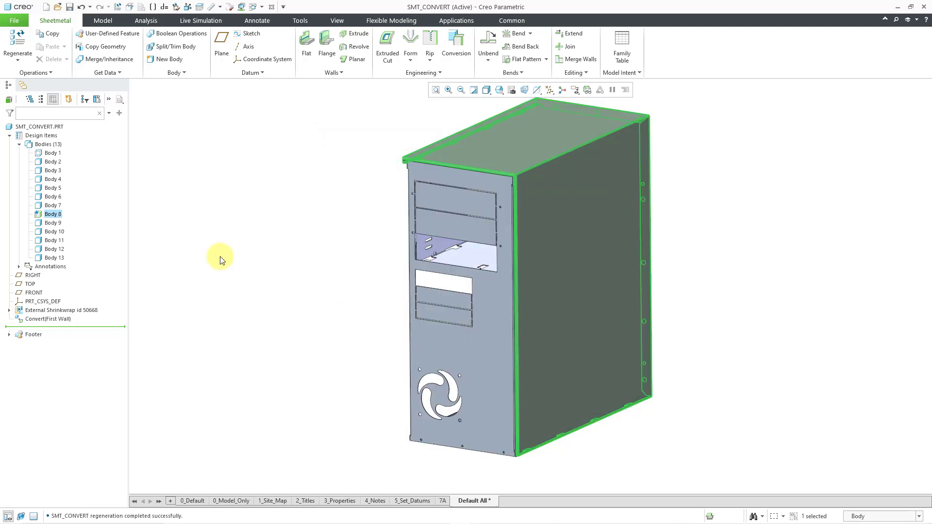
{"action": "left_click", "coordinate": [220, 261]}
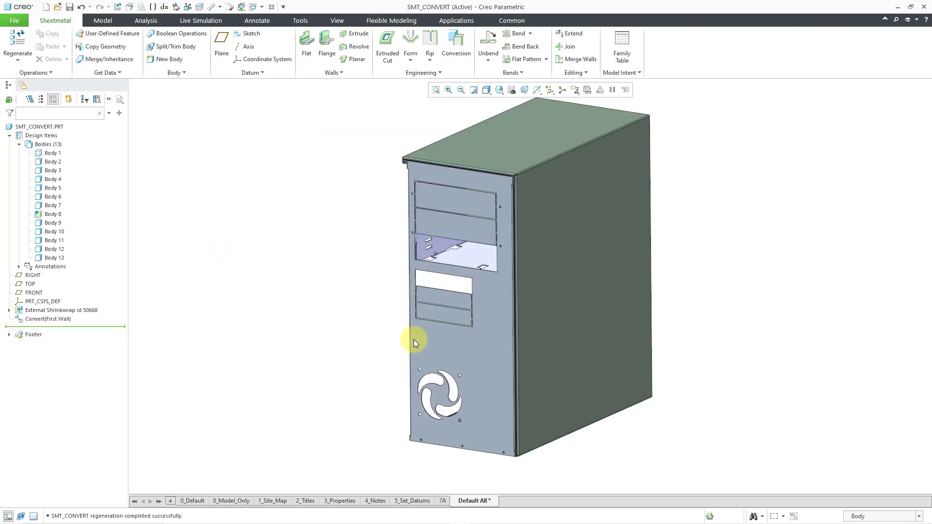
Convert Body 10, the rear connector plate, to sheet metal with its large outer face as the driving surface, accepting the troubleshooter item
{"action": "mouse_move", "coordinate": [451, 308]}
{"action": "middle_mouse_down"}
{"action": "mouse_move", "coordinate": [499, 297]}
{"action": "mouse_move", "coordinate": [514, 310]}
{"action": "mouse_move", "coordinate": [616, 312]}
{"action": "middle_mouse_up"}
{"action": "middle_click_drag", "start_coordinate": [489, 297], "coordinate": [480, 368], "text": "ctrl"}
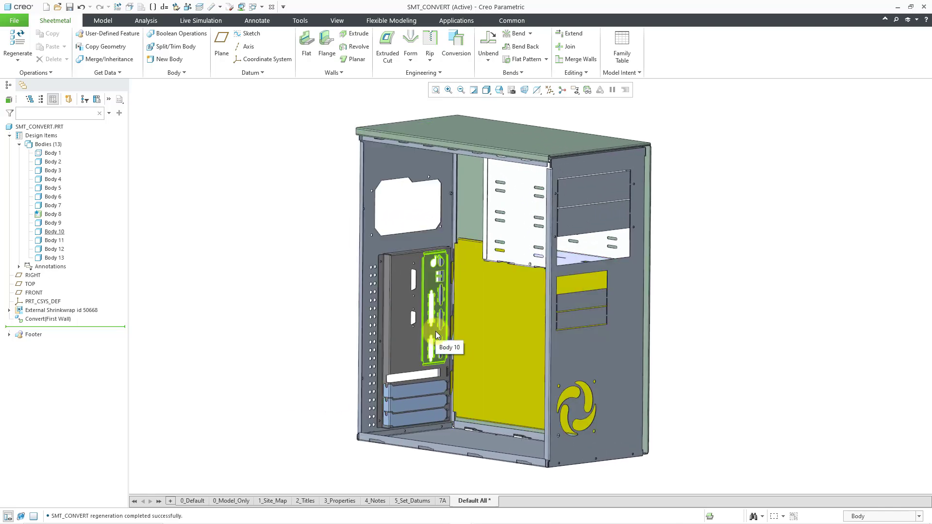
{"action": "left_click", "coordinate": [436, 331]}
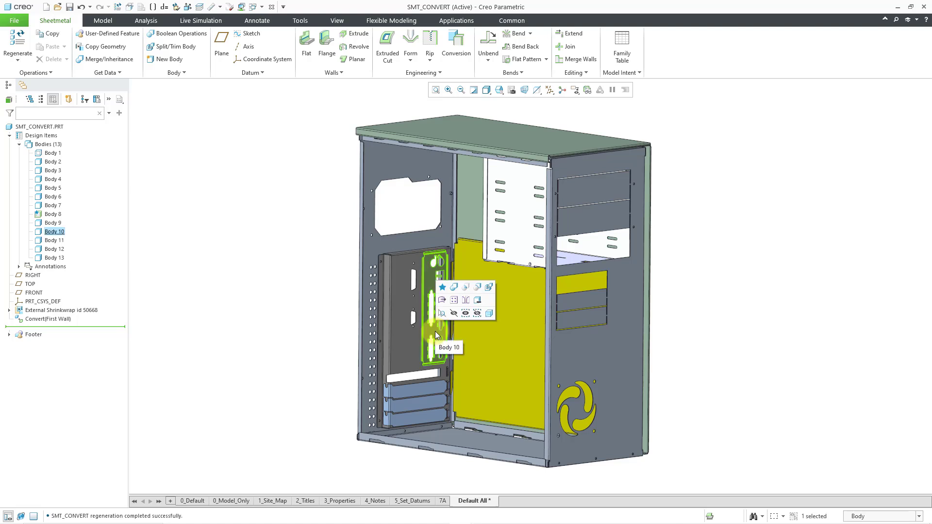
{"action": "right_click", "coordinate": [435, 331]}
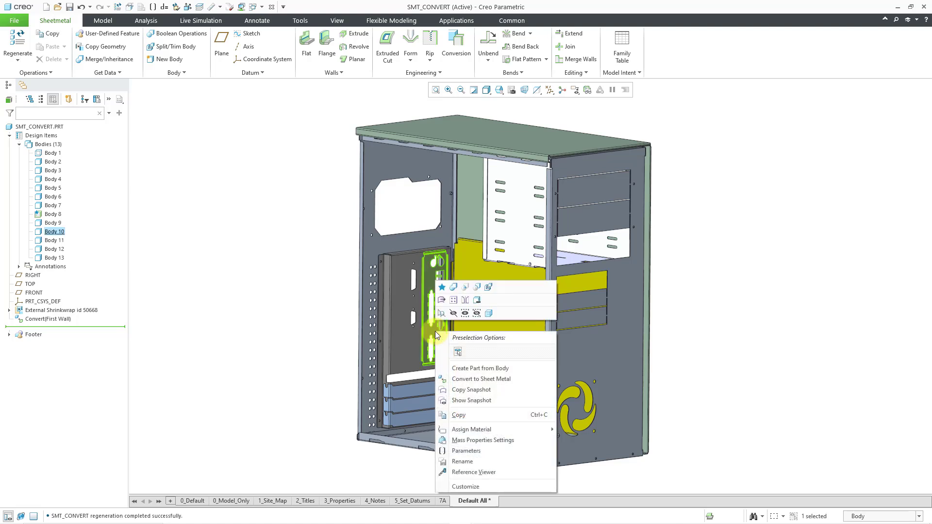
{"action": "left_click", "coordinate": [499, 380]}
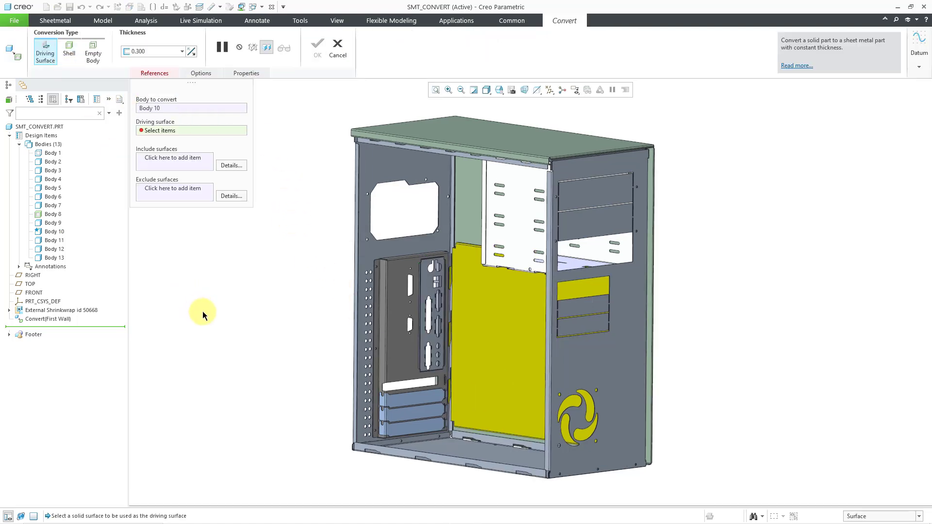
{"action": "left_click", "coordinate": [429, 293]}
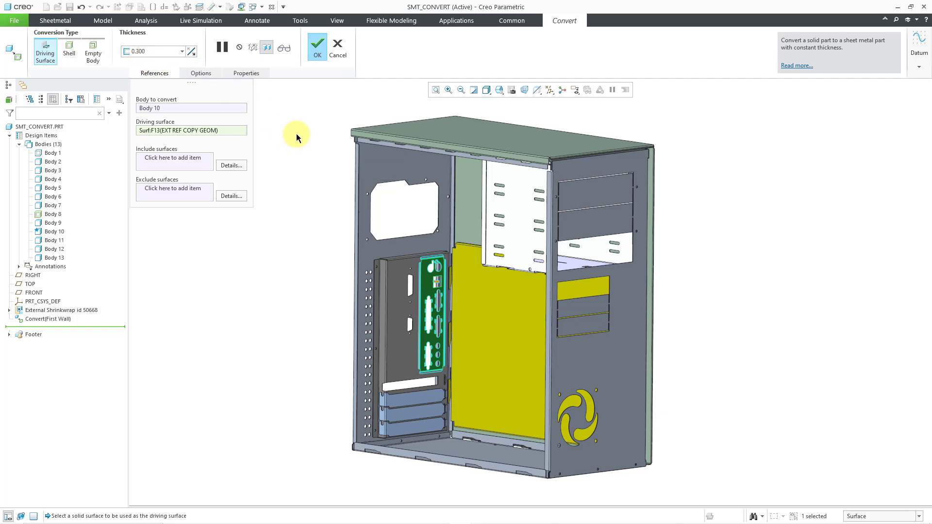
{"action": "left_click", "coordinate": [316, 48]}
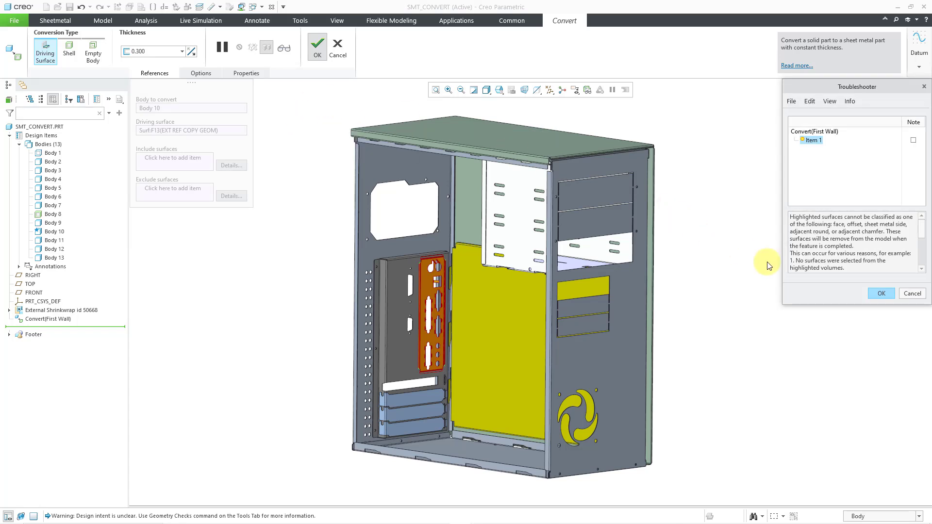
{"action": "left_click", "coordinate": [879, 294]}
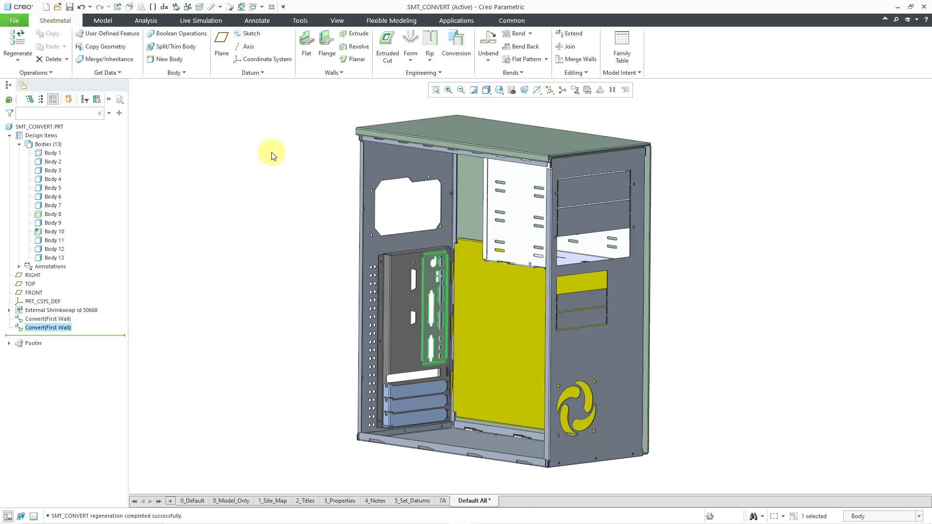
{"action": "left_click", "coordinate": [273, 155]}
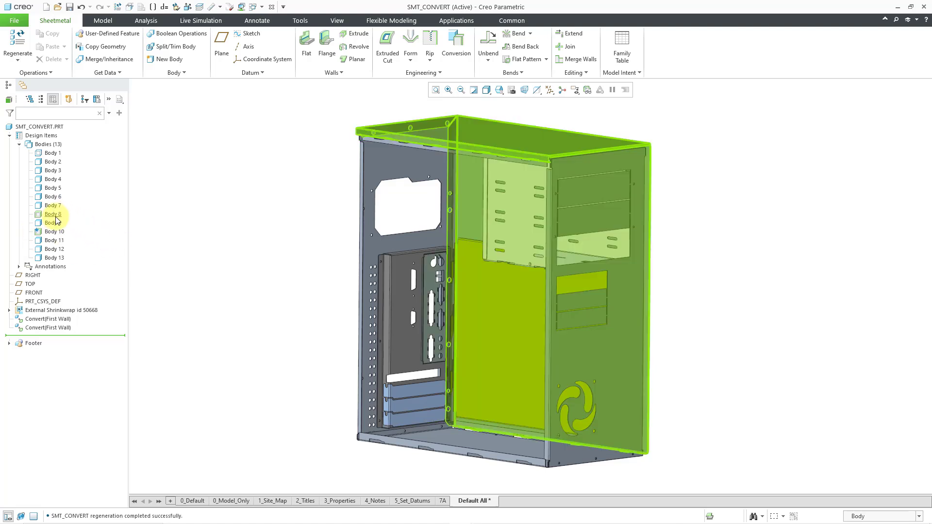
Open the sheetmetal preferences from Body 8, review the general settings of Body 10 and the SMT_CONVERT part, and close the preferences
{"action": "right_click", "coordinate": [55, 217]}
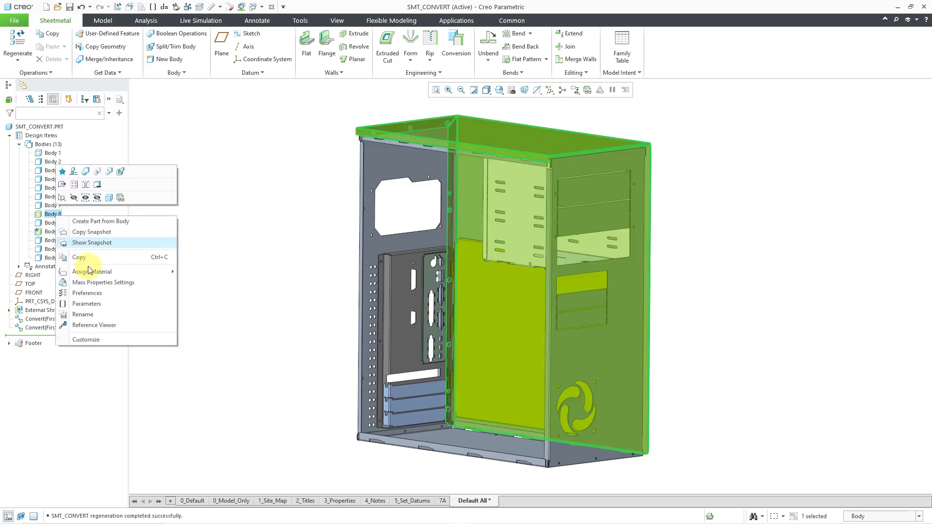
{"action": "left_click", "coordinate": [103, 293]}
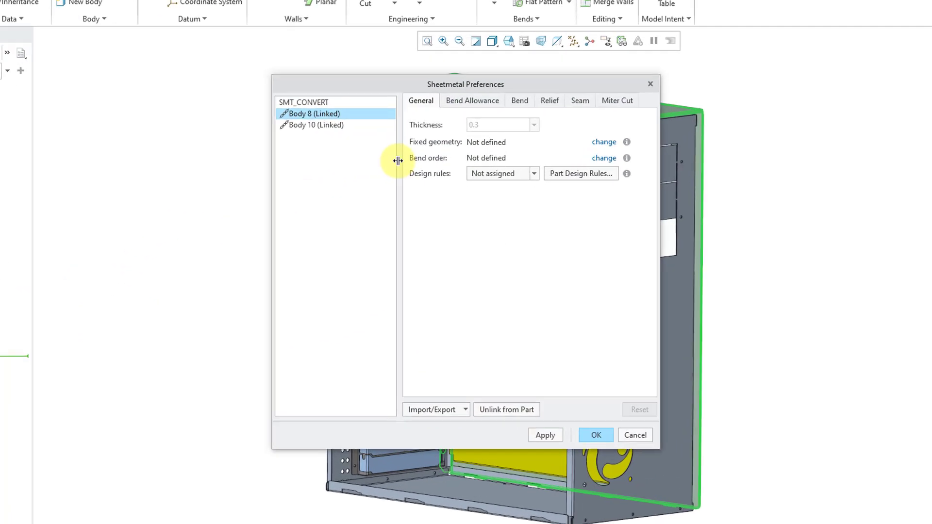
{"action": "left_click", "coordinate": [289, 90]}
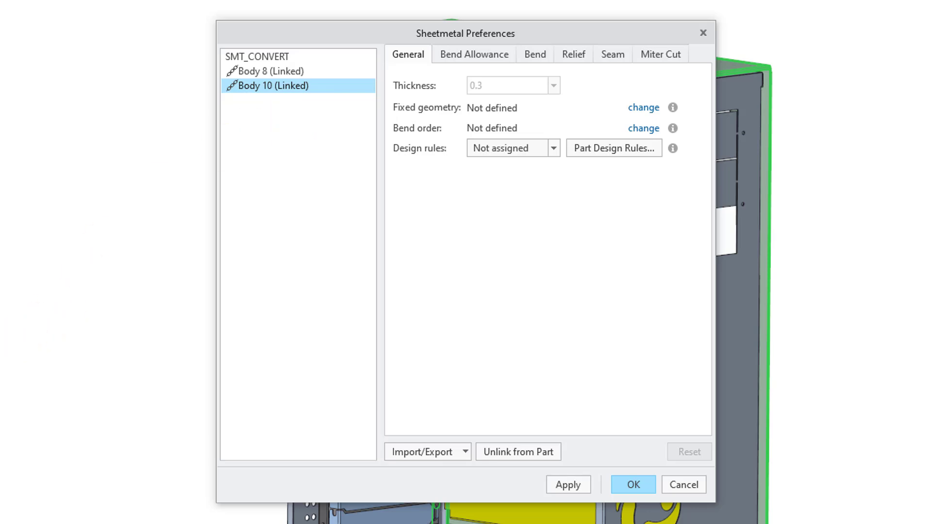
{"action": "left_click", "coordinate": [275, 57]}
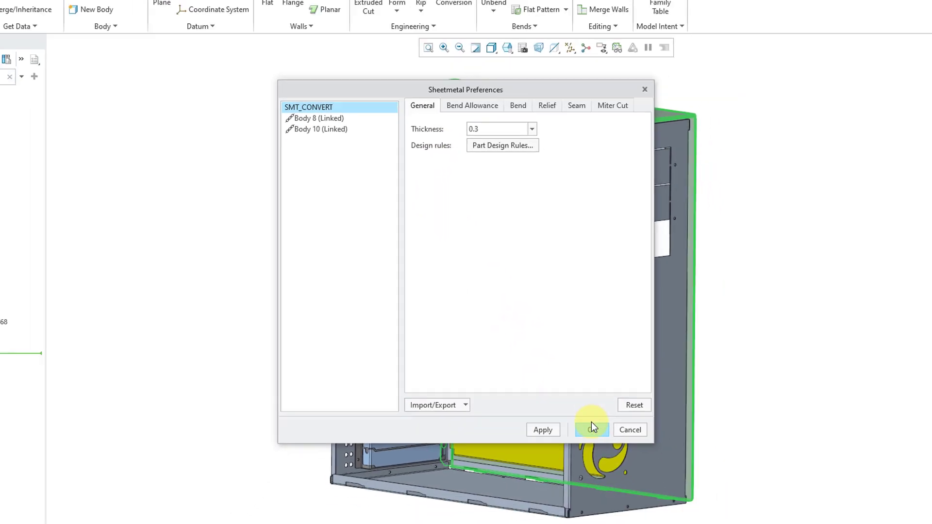
{"action": "left_click", "coordinate": [591, 429]}
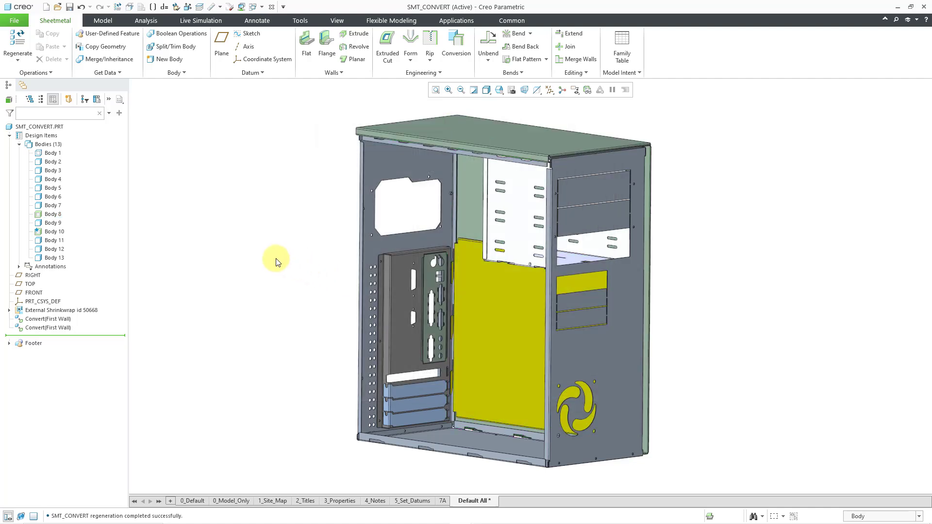
Convert Body 2, the front panel with the fan cutout, to sheet metal using its large outer face as the driving surface
{"action": "left_click", "coordinate": [624, 391]}
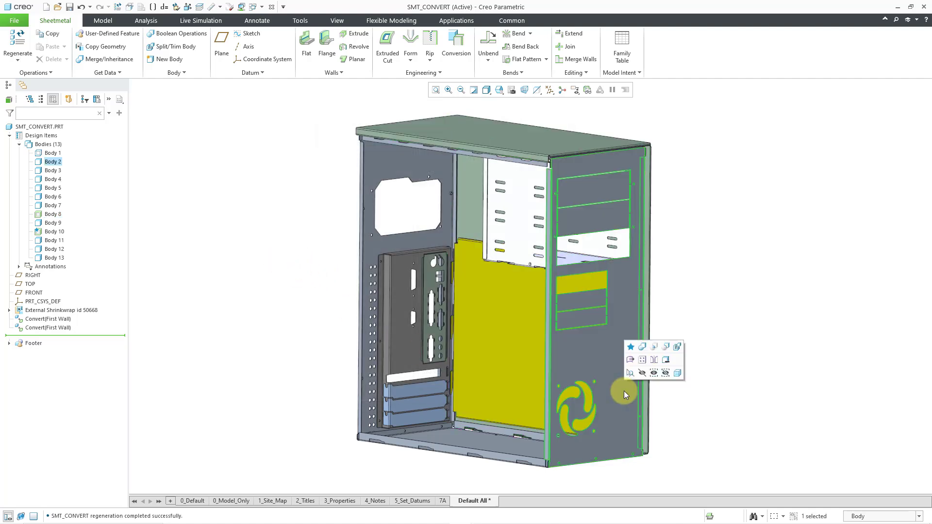
{"action": "right_click", "coordinate": [623, 391]}
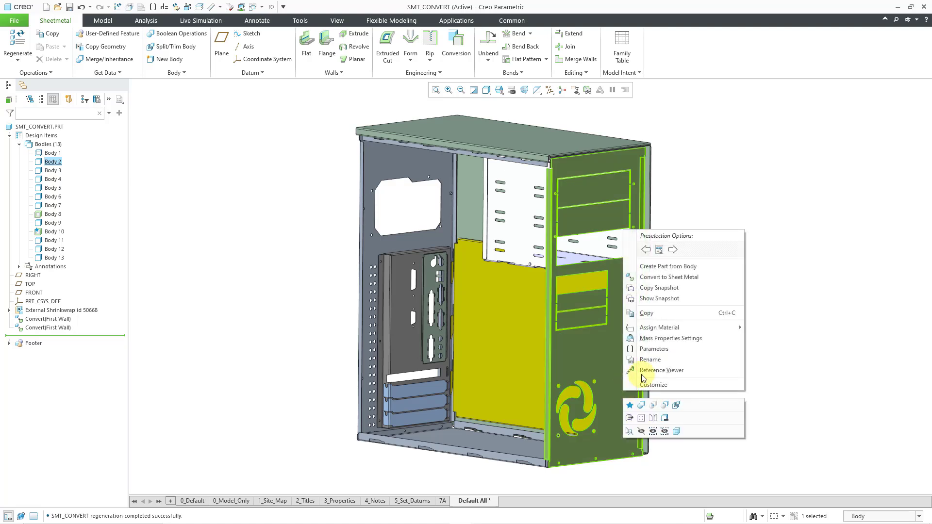
{"action": "left_click", "coordinate": [667, 277]}
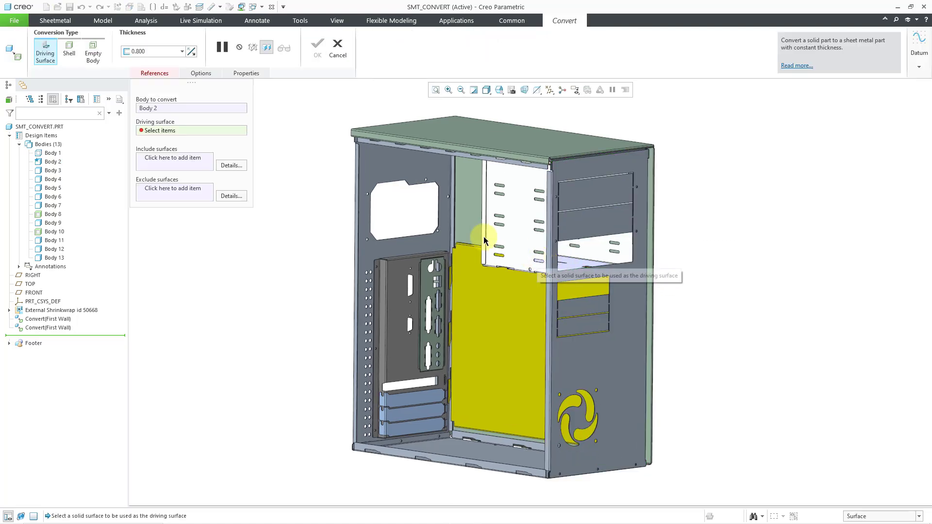
{"action": "left_click", "coordinate": [615, 354]}
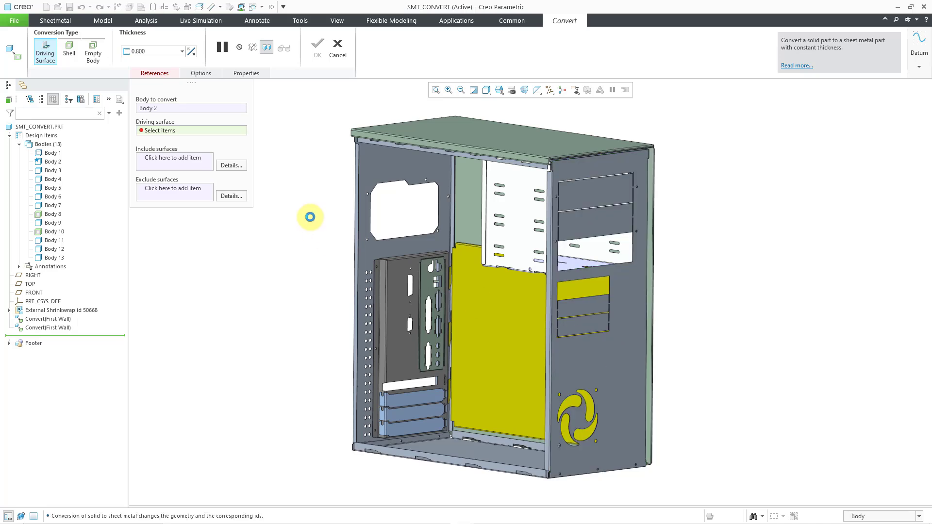
{"action": "left_click", "coordinate": [315, 51]}
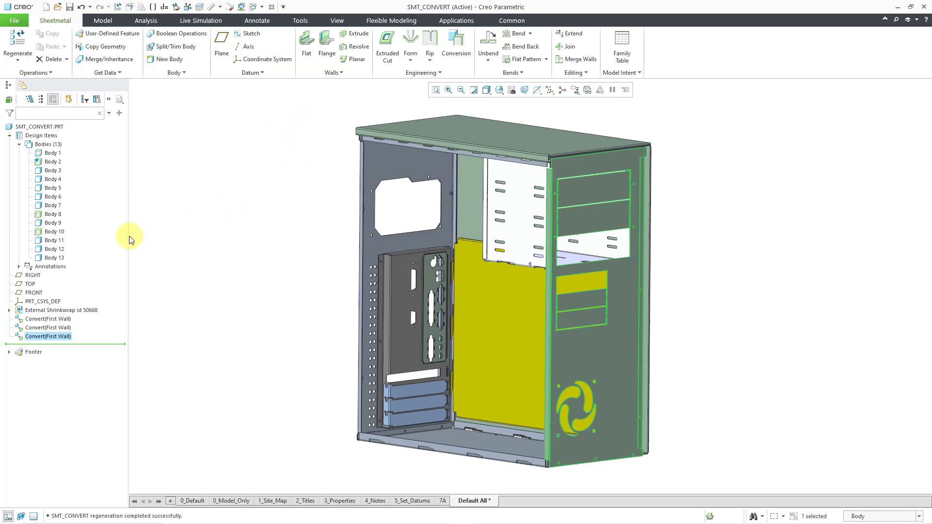
Open the sheetmetal preferences from Body 2 and compare the general settings of the part, Body 2, Body 8 and Body 10
{"action": "right_click", "coordinate": [57, 162]}
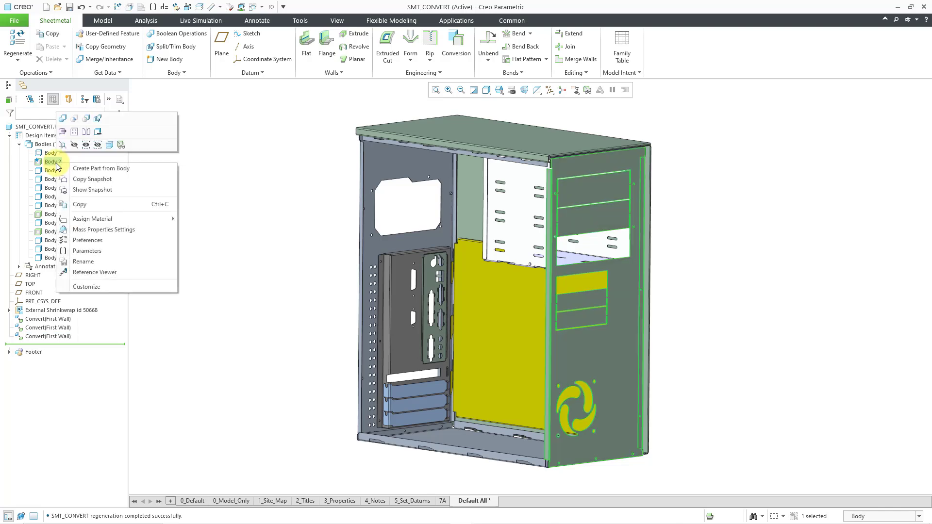
{"action": "left_click", "coordinate": [99, 244]}
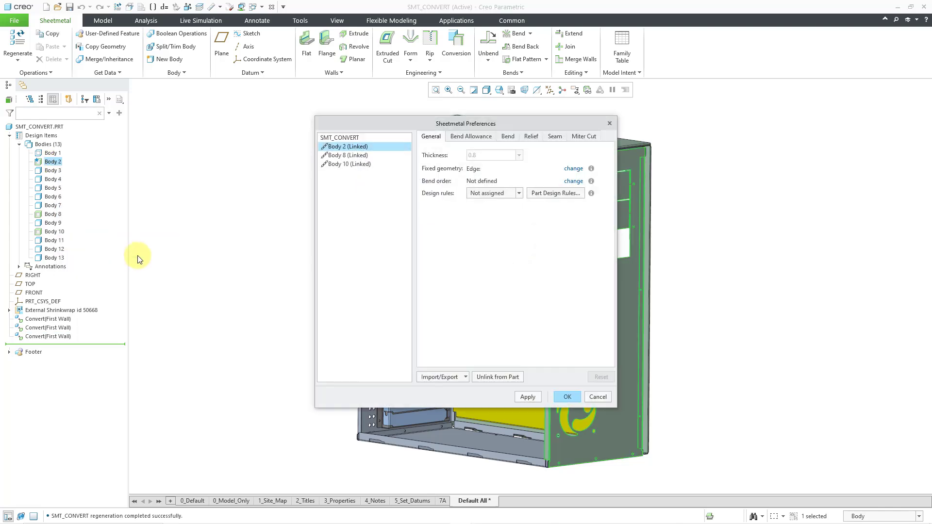
{"action": "left_click", "coordinate": [354, 140]}
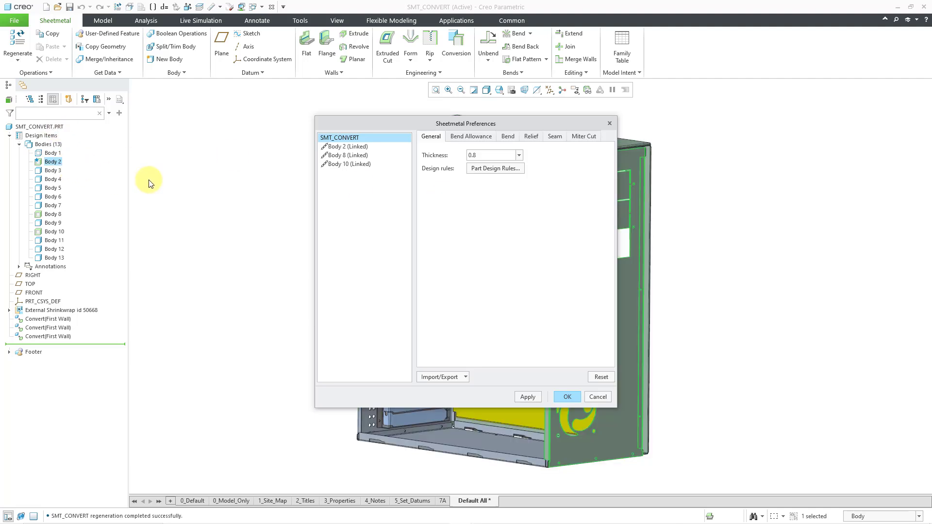
{"action": "left_click", "coordinate": [357, 147]}
{"action": "left_click", "coordinate": [360, 156]}
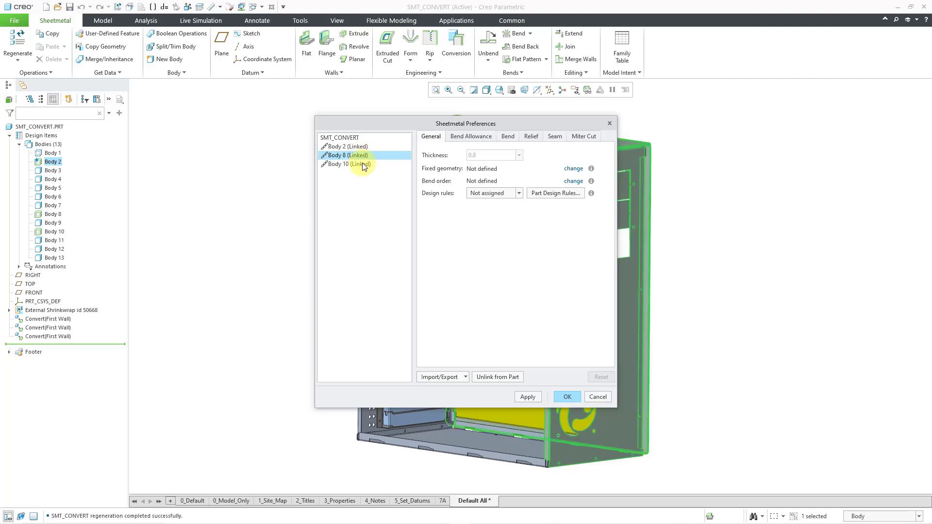
{"action": "left_click", "coordinate": [361, 164]}
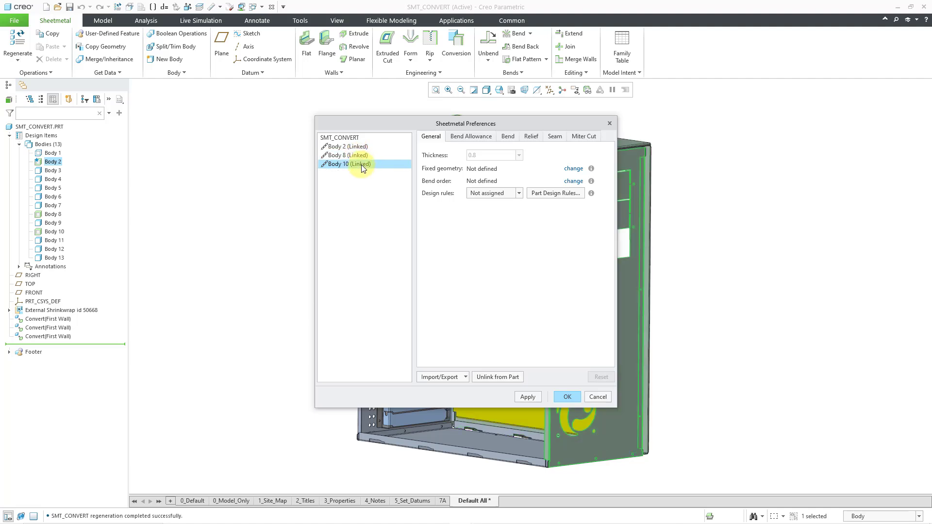
Unlink Body 10's sheetmetal preferences from the part, with the preferences window moved clear of the front panel
{"action": "left_click_drag", "start_coordinate": [392, 121], "coordinate": [270, 130]}
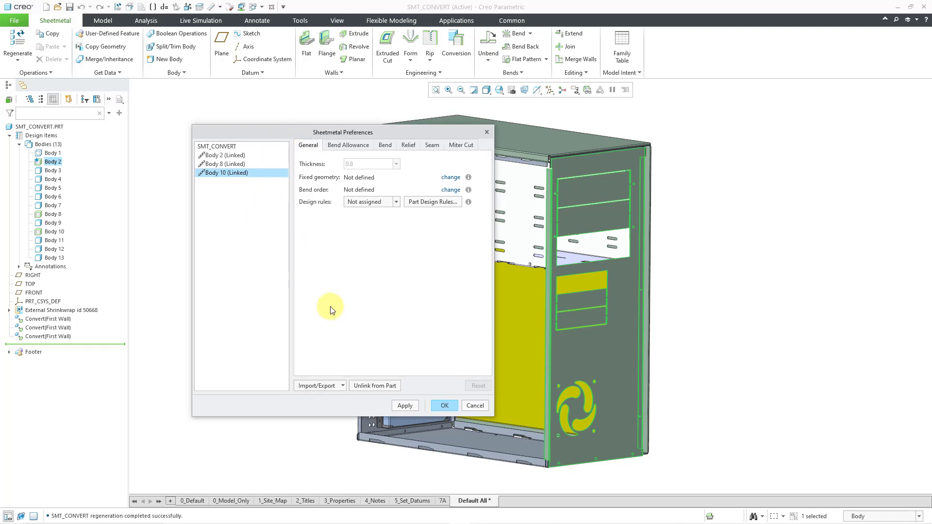
{"action": "left_click", "coordinate": [370, 385]}
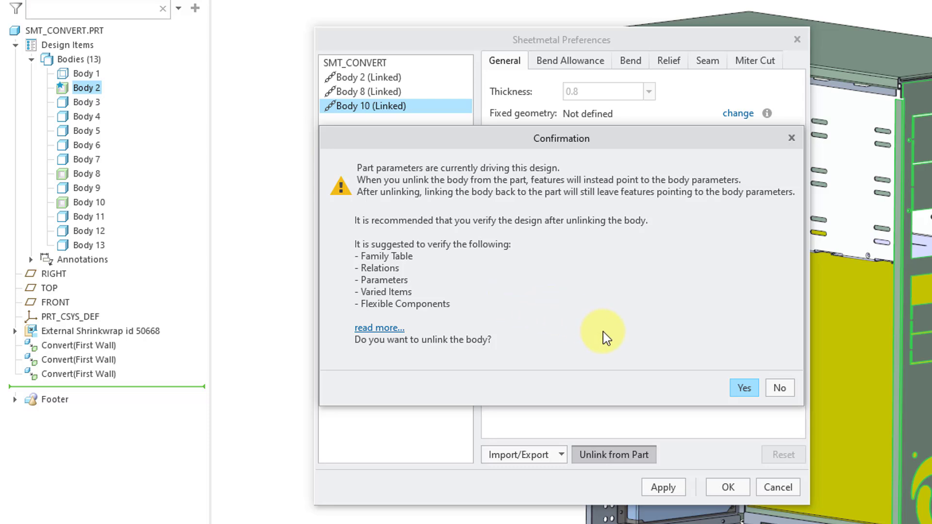
{"action": "left_click", "coordinate": [744, 389]}
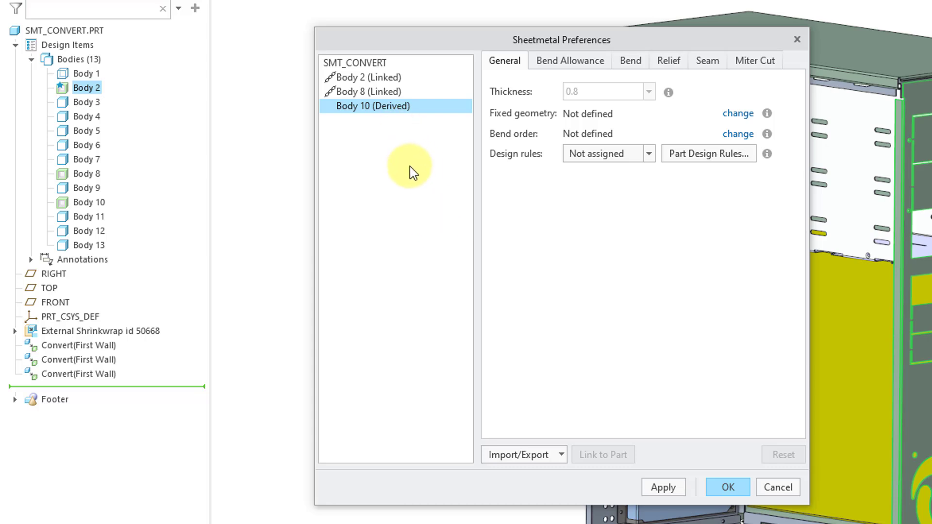
Review the bend allowance, bend, relief, seam and miter cut preferences of the unlinked Body 10
{"action": "left_click", "coordinate": [589, 64]}
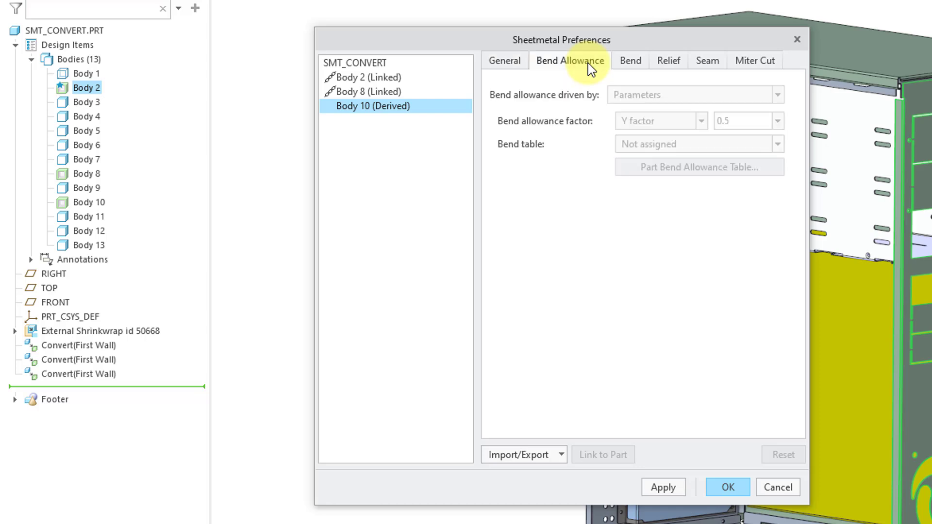
{"action": "left_click", "coordinate": [636, 61]}
{"action": "left_click", "coordinate": [667, 60]}
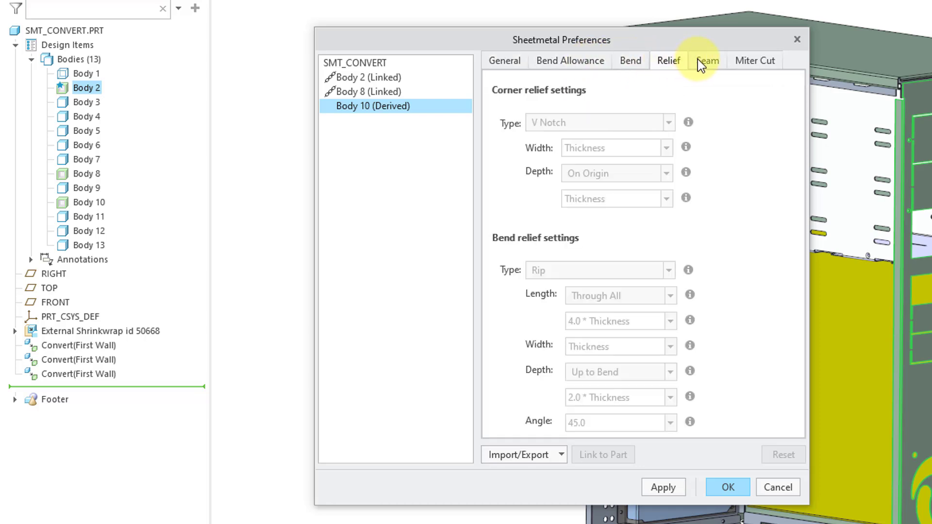
{"action": "left_click", "coordinate": [713, 64]}
{"action": "left_click", "coordinate": [755, 65]}
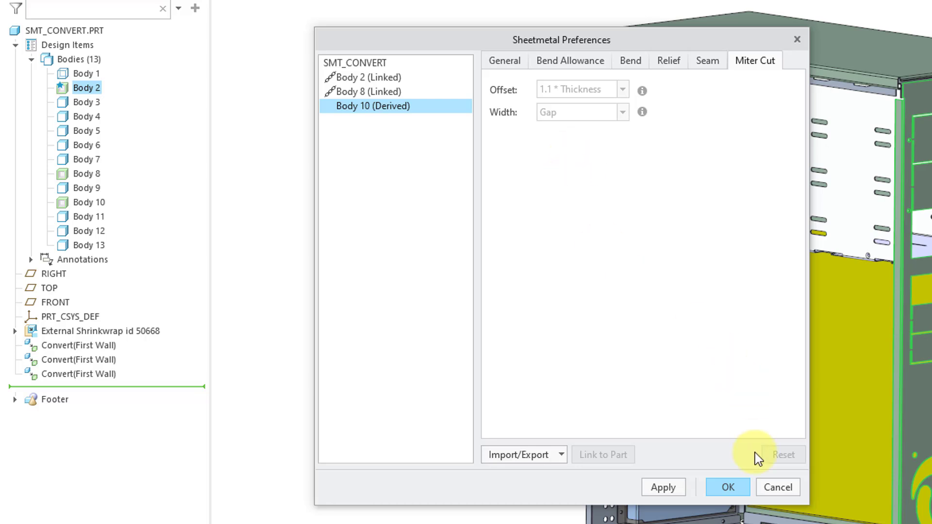
Apply Body 10's unlinked preferences, check its seam, relief, bend allowance and general settings, accept the preferences and clear the selection
{"action": "left_click", "coordinate": [663, 487]}
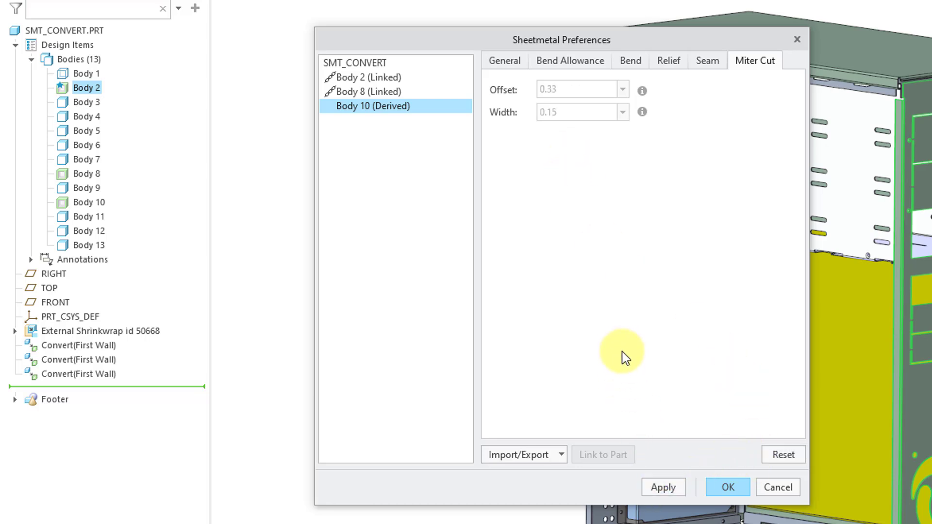
{"action": "left_click", "coordinate": [705, 60]}
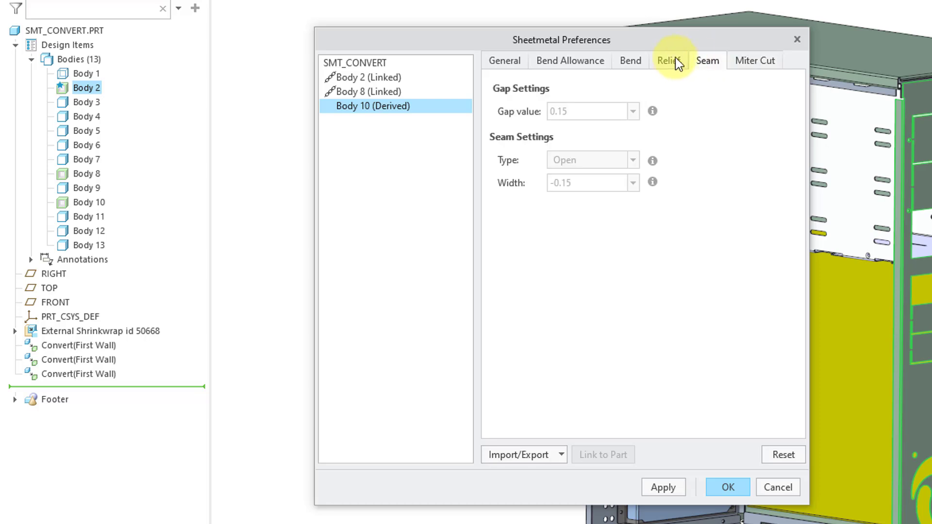
{"action": "left_click", "coordinate": [672, 59]}
{"action": "left_click", "coordinate": [570, 60]}
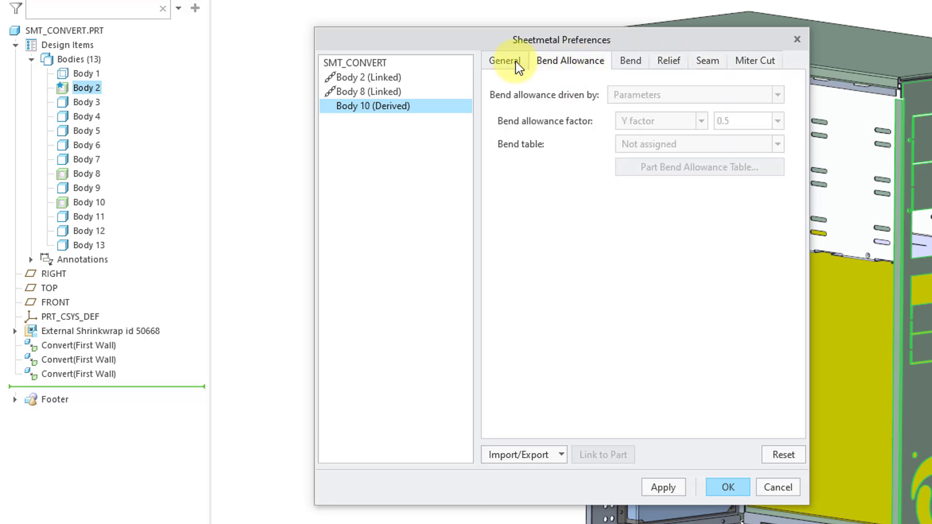
{"action": "left_click", "coordinate": [515, 61]}
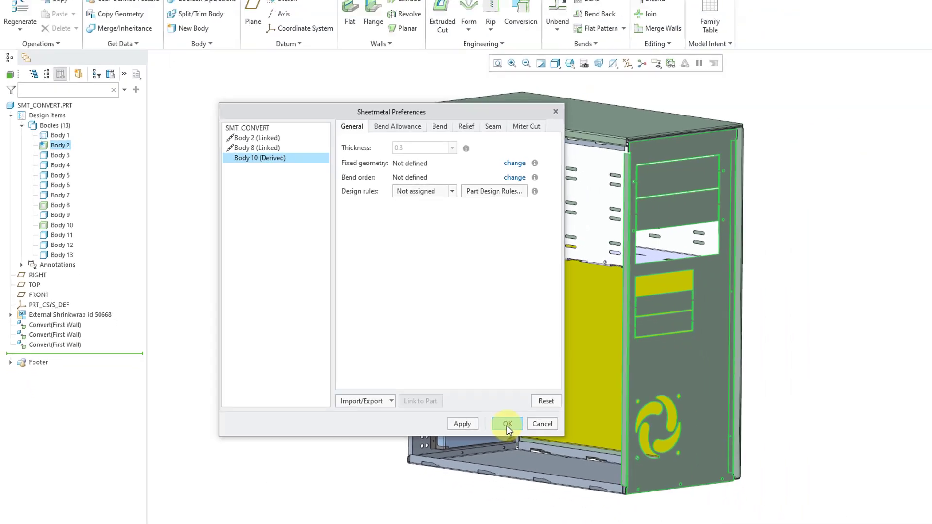
{"action": "left_click", "coordinate": [728, 486]}
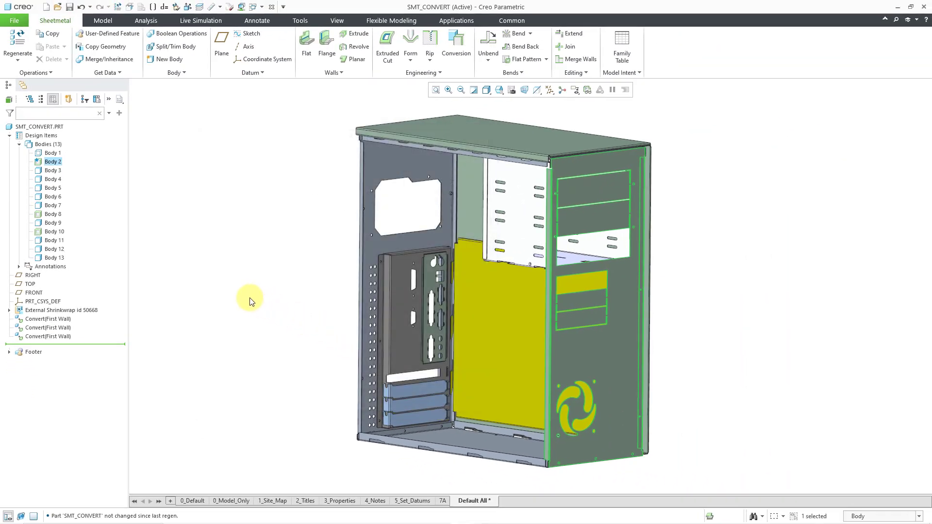
{"action": "left_click", "coordinate": [249, 298]}
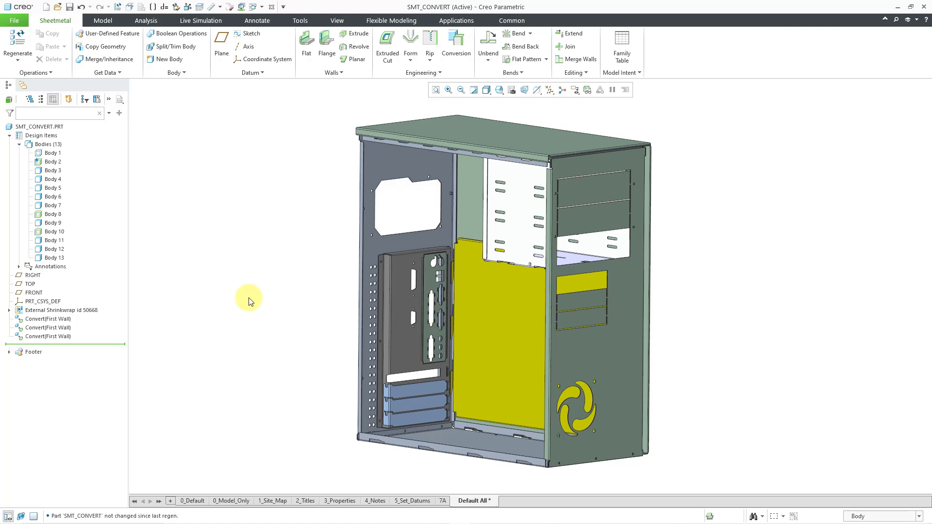
Review the sheetmetal parameters of Body 10 with the name column widened, accept the parameters and clear the selection
{"action": "left_click", "coordinate": [433, 331]}
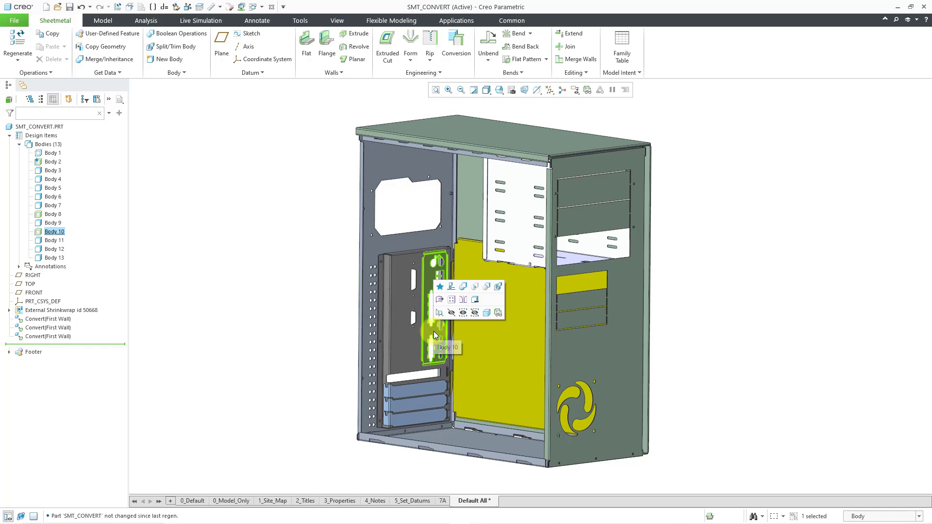
{"action": "right_click", "coordinate": [433, 331]}
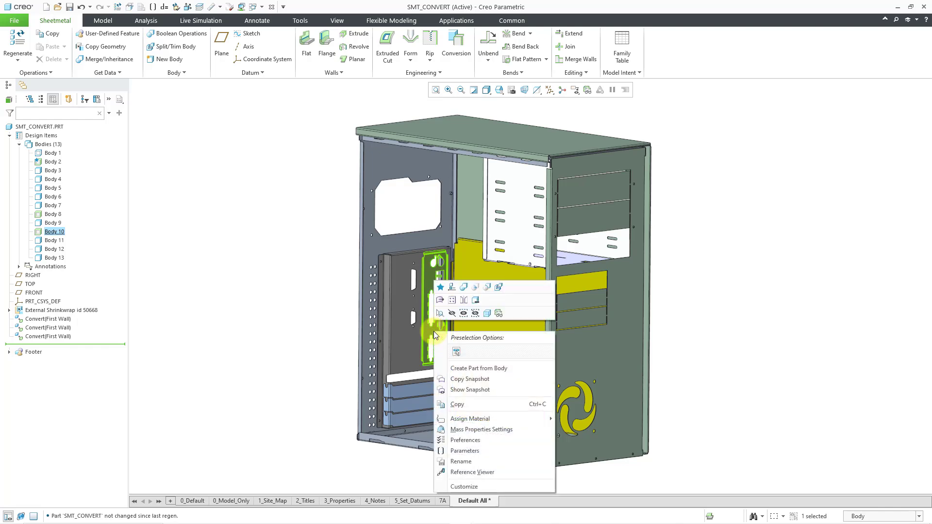
{"action": "left_click", "coordinate": [479, 449]}
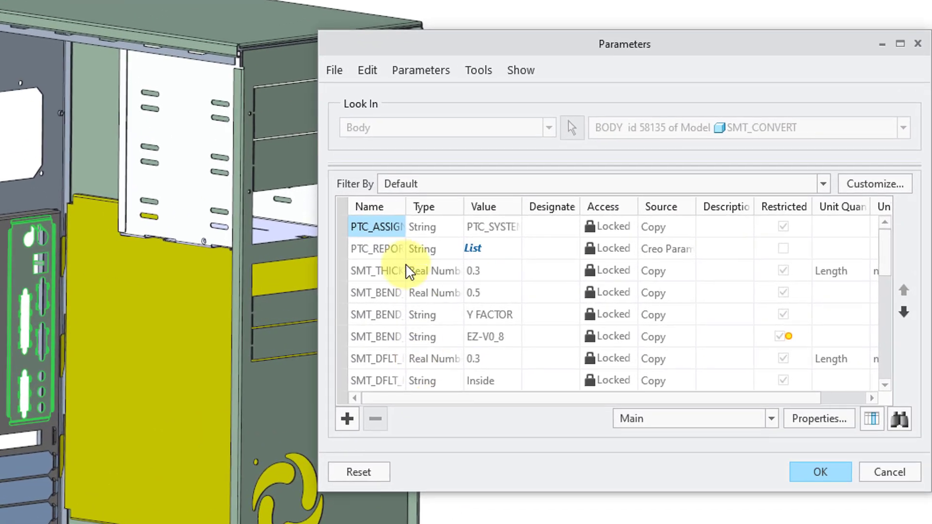
{"action": "left_click_drag", "start_coordinate": [407, 199], "coordinate": [501, 198]}
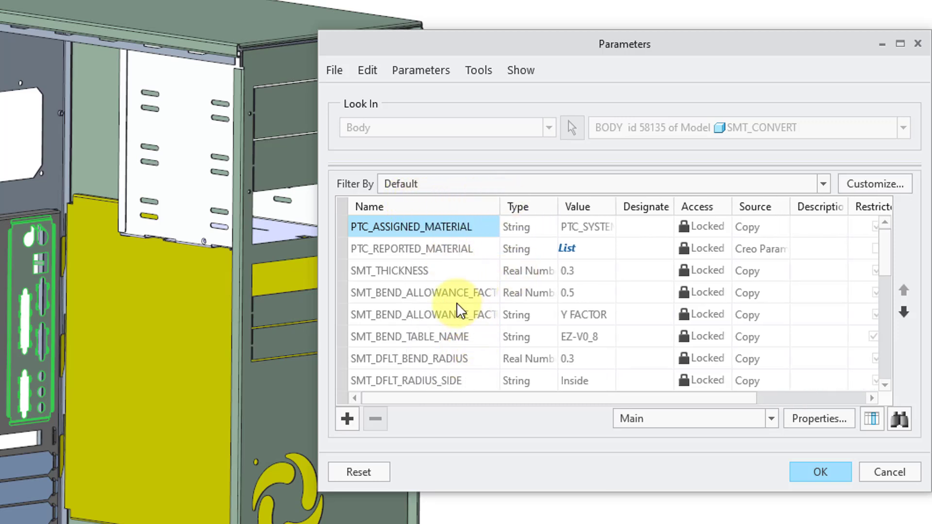
{"action": "scroll", "coordinate": [439, 299], "scroll_direction": "down", "scroll_amount": 3}
{"action": "scroll", "coordinate": [439, 299], "scroll_direction": "down", "scroll_amount": 3}
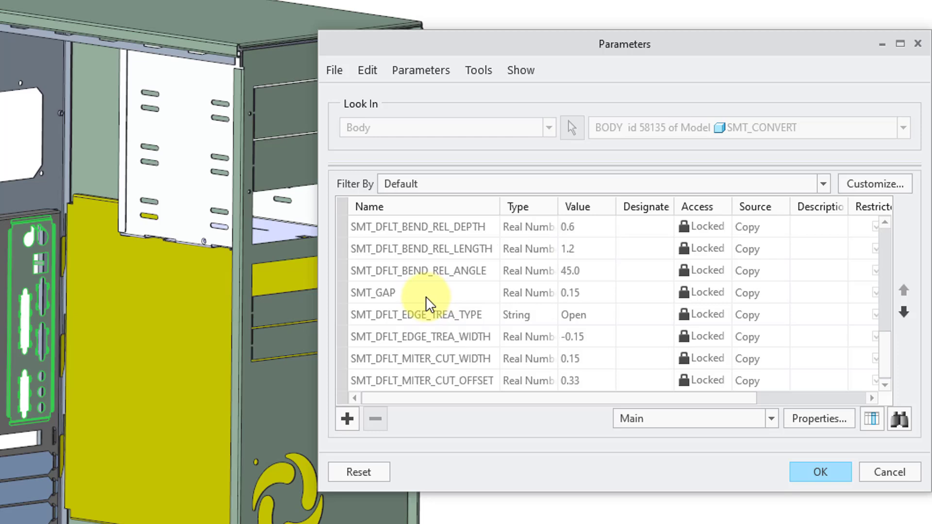
{"action": "scroll", "coordinate": [410, 303], "scroll_direction": "up", "scroll_amount": 6}
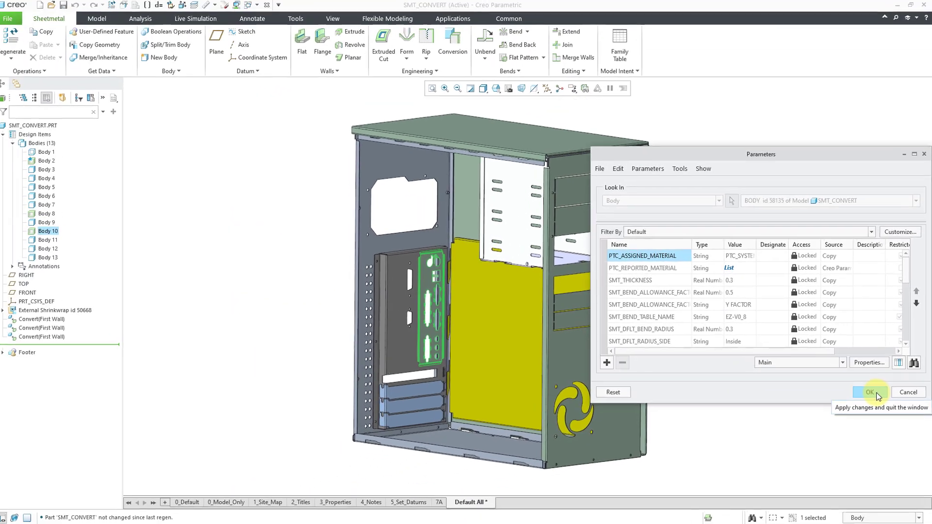
{"action": "left_click", "coordinate": [850, 440]}
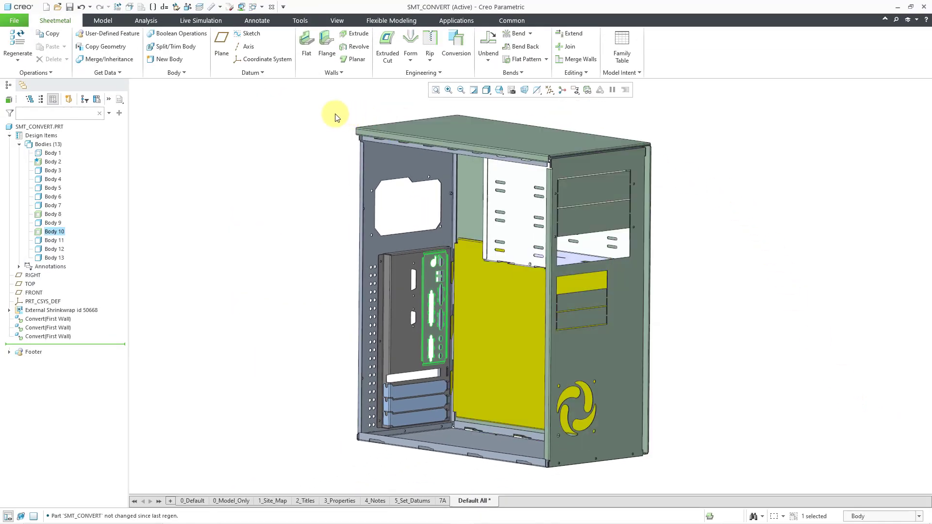
{"action": "left_click", "coordinate": [322, 113]}
Switch to the SMT_CONVERT_2 part and expand its design items to list the bodies
{"action": "left_click", "coordinate": [261, 7]}
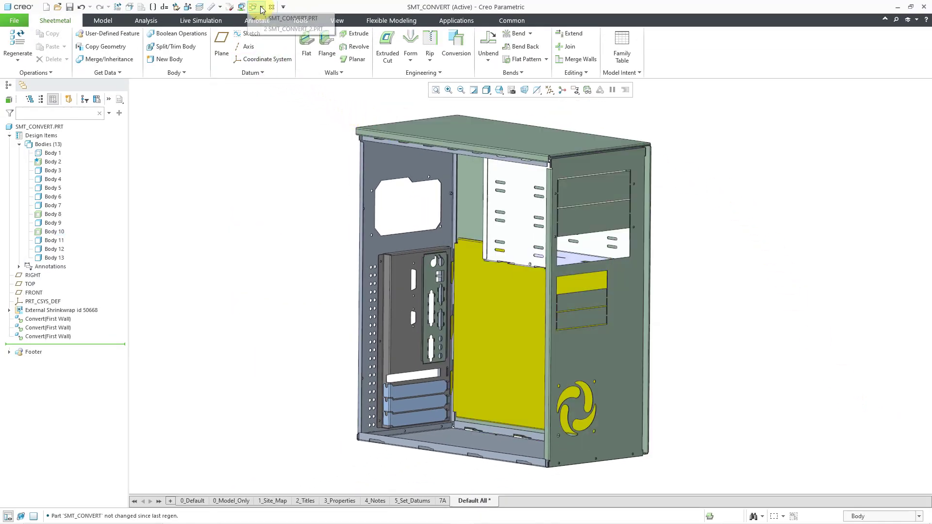
{"action": "left_click", "coordinate": [274, 30]}
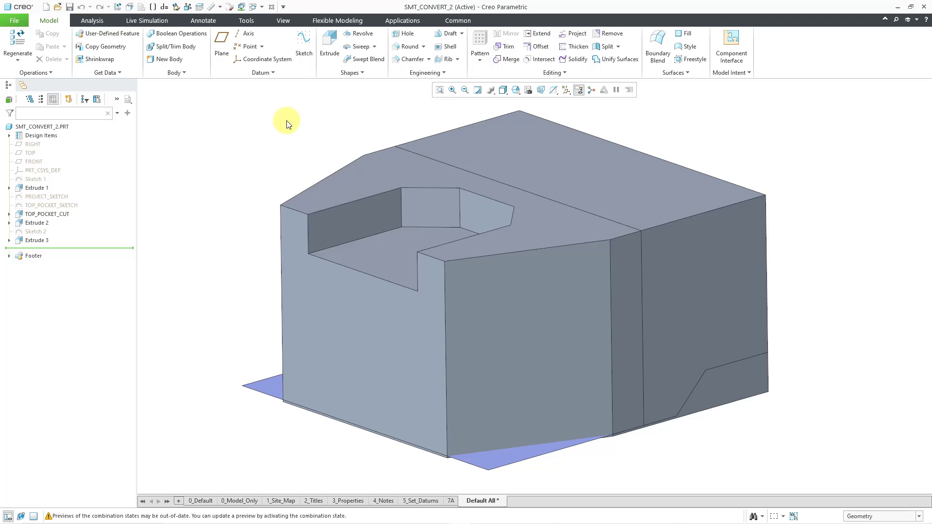
{"action": "left_click", "coordinate": [10, 136]}
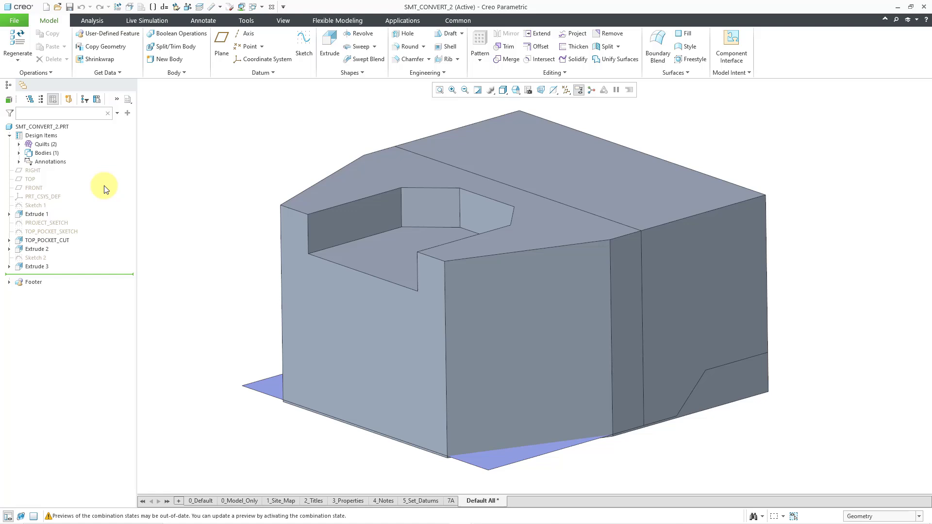
{"action": "left_click", "coordinate": [20, 153]}
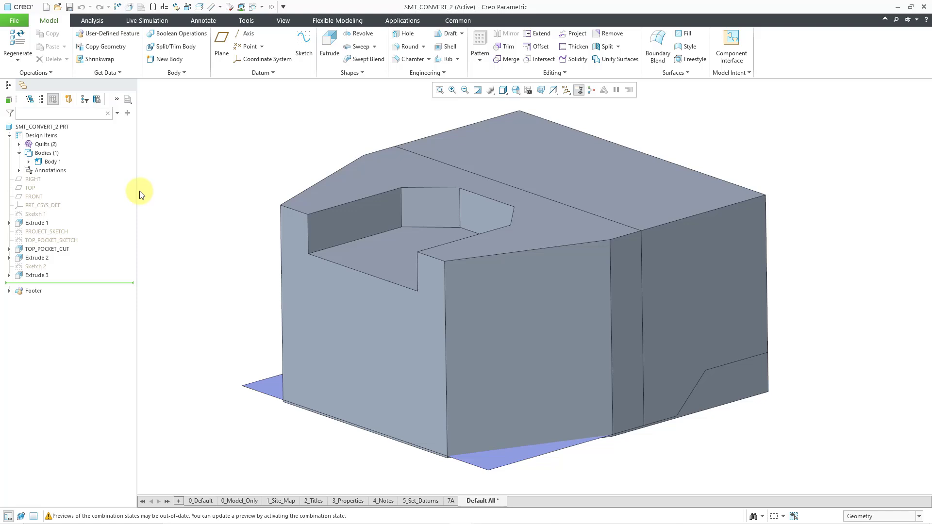
Make Body 1 transparent and clear the selection
{"action": "left_click", "coordinate": [57, 164]}
{"action": "left_click", "coordinate": [57, 163]}
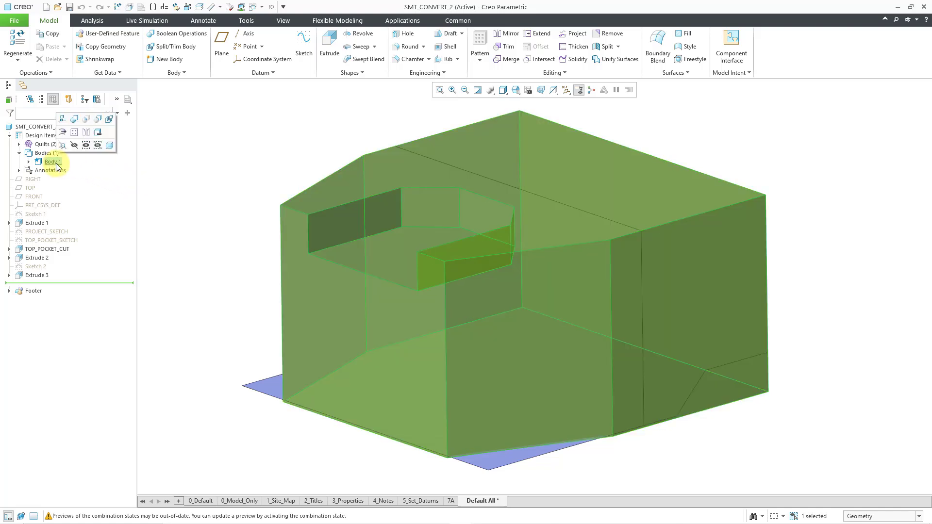
{"action": "left_click", "coordinate": [109, 146]}
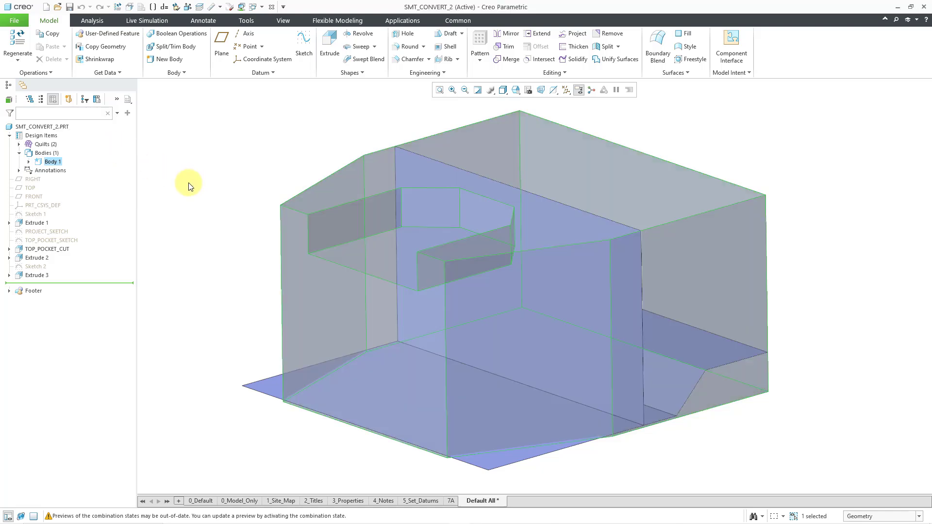
{"action": "left_click", "coordinate": [189, 186]}
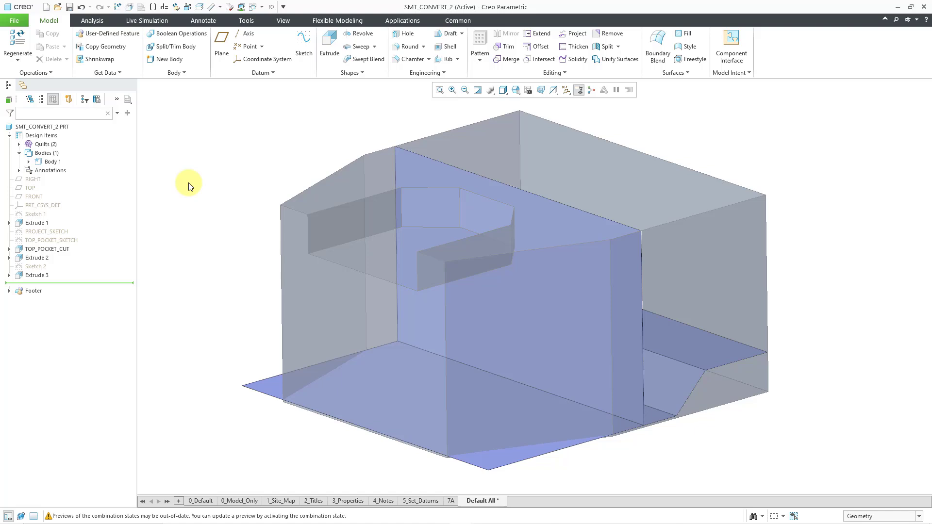
Copy Body 1 and paste it as a new body
{"action": "left_click", "coordinate": [50, 164]}
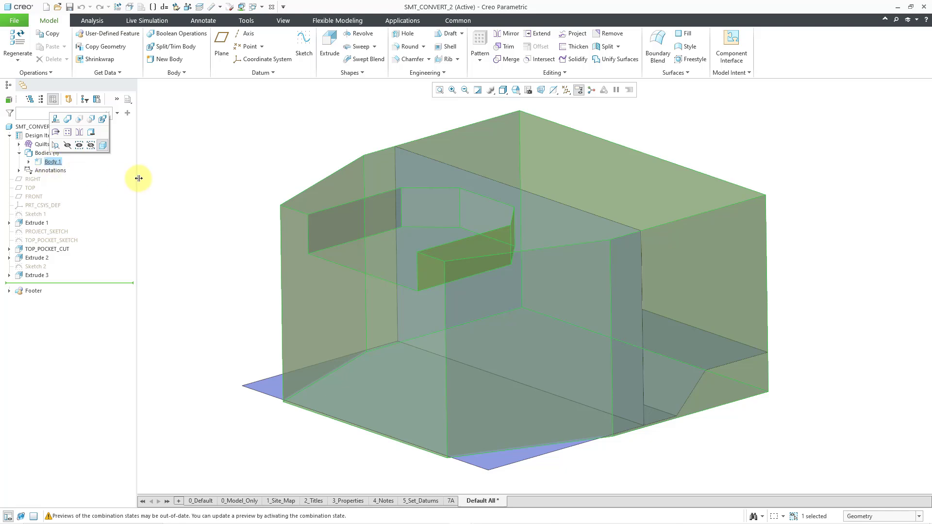
{"action": "left_click", "coordinate": [52, 34]}
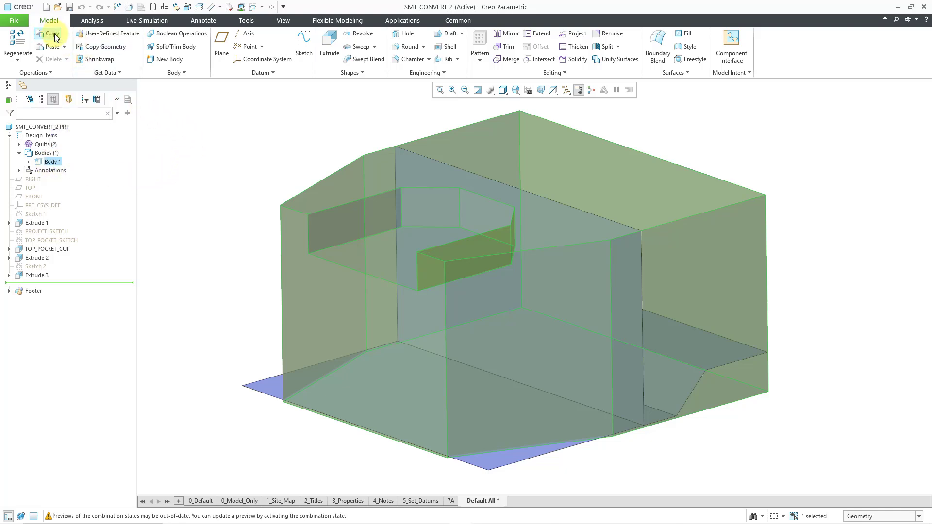
{"action": "left_click", "coordinate": [51, 47]}
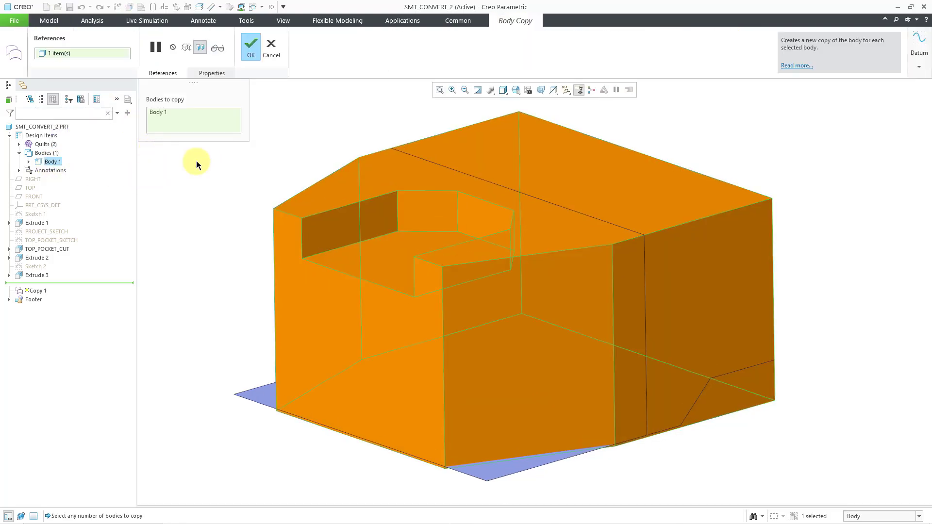
{"action": "left_click", "coordinate": [251, 49]}
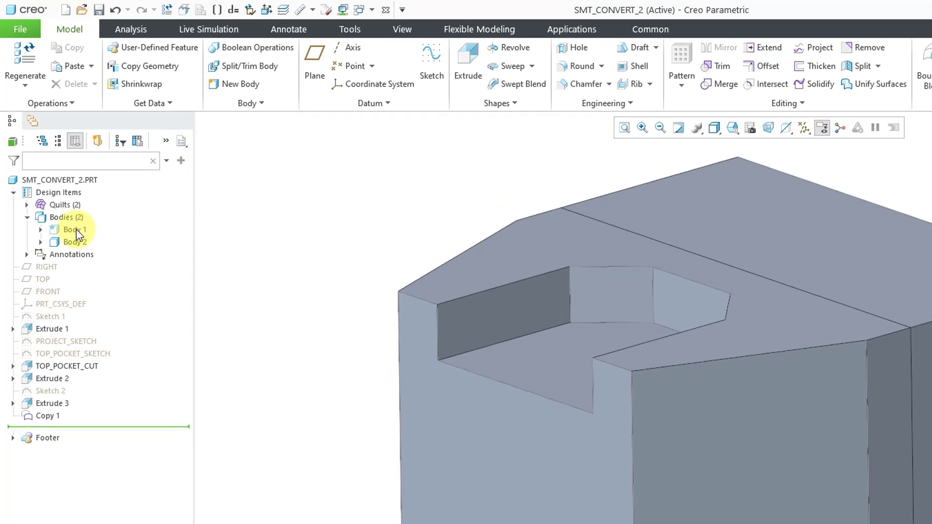
Rename Body 1 as REF_BODY and hide it
{"action": "left_click", "coordinate": [77, 231]}
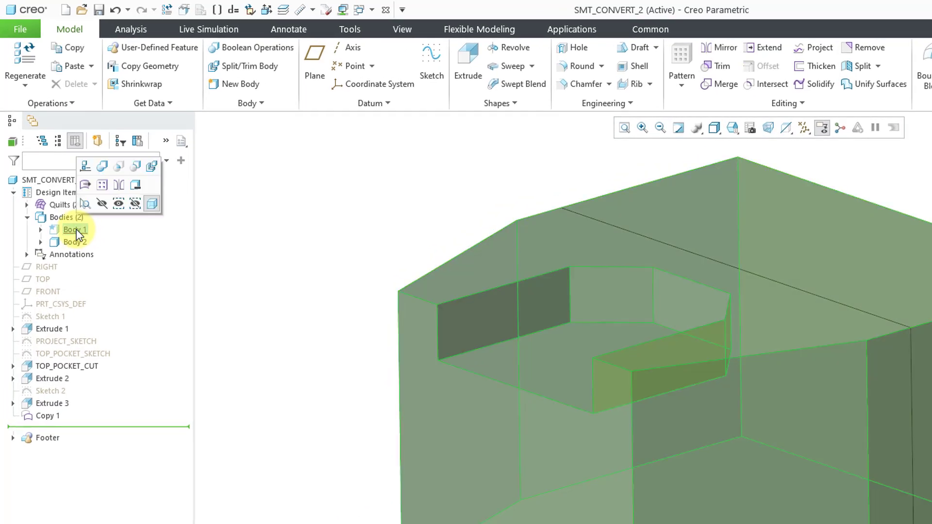
{"action": "right_click", "coordinate": [76, 228]}
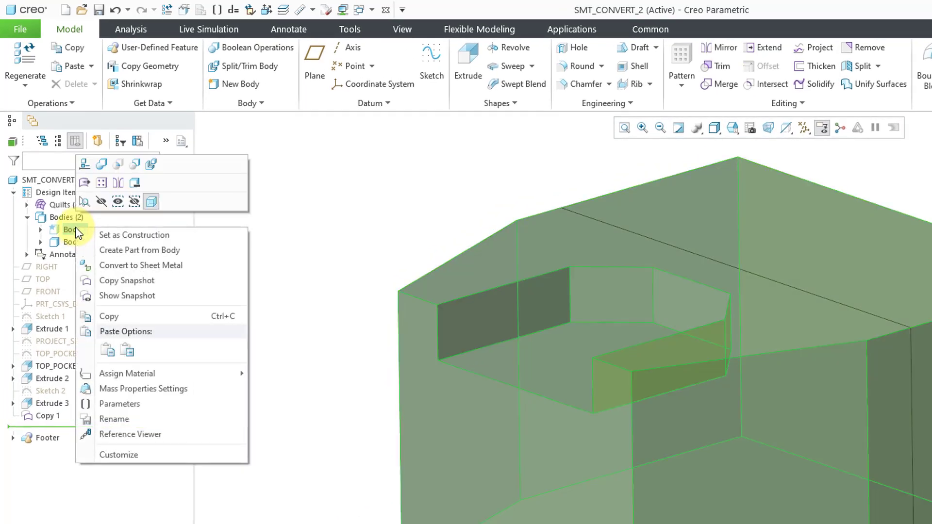
{"action": "left_click", "coordinate": [136, 418]}
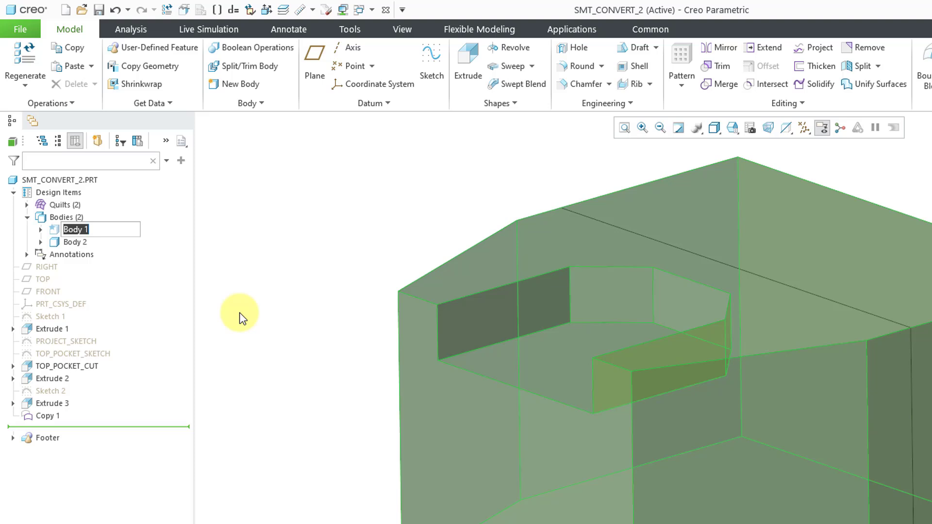
{"action": "type", "text": "ref body"}
{"action": "key", "text": "Return"}
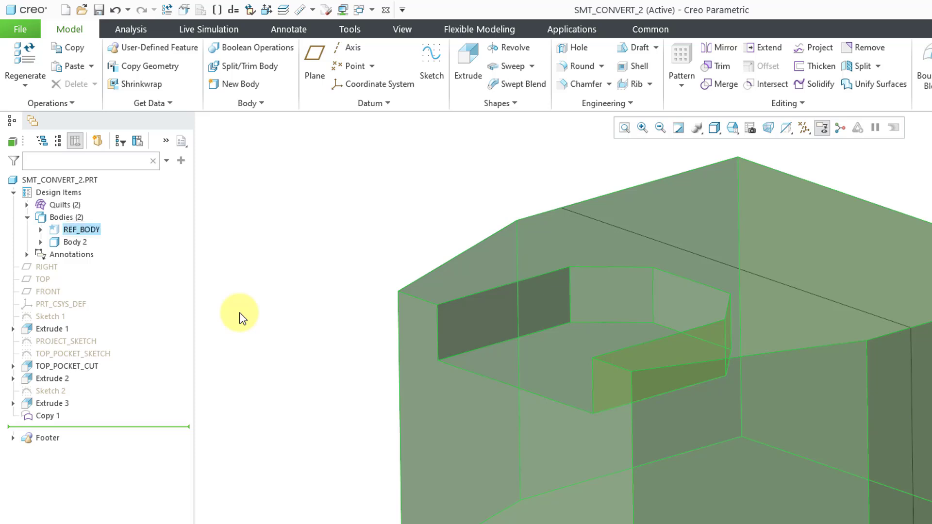
{"action": "left_click", "coordinate": [239, 318]}
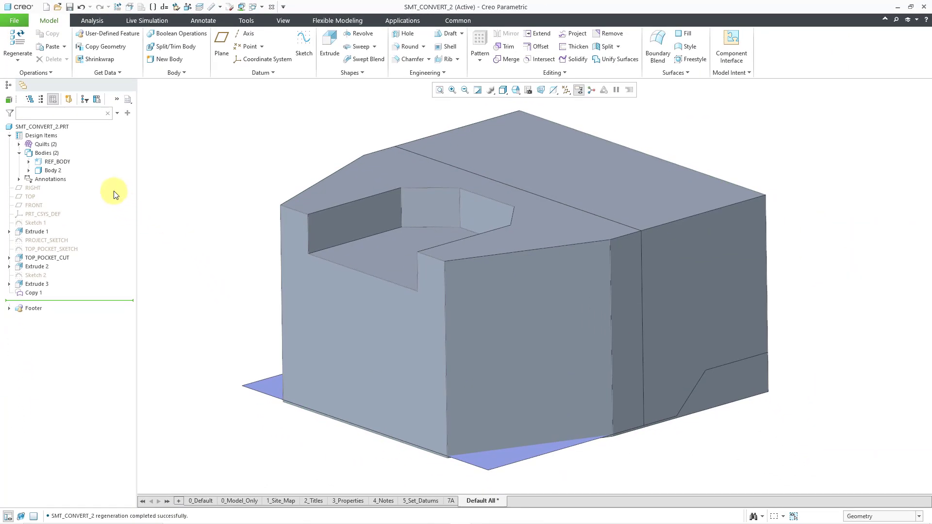
{"action": "left_click", "coordinate": [57, 162]}
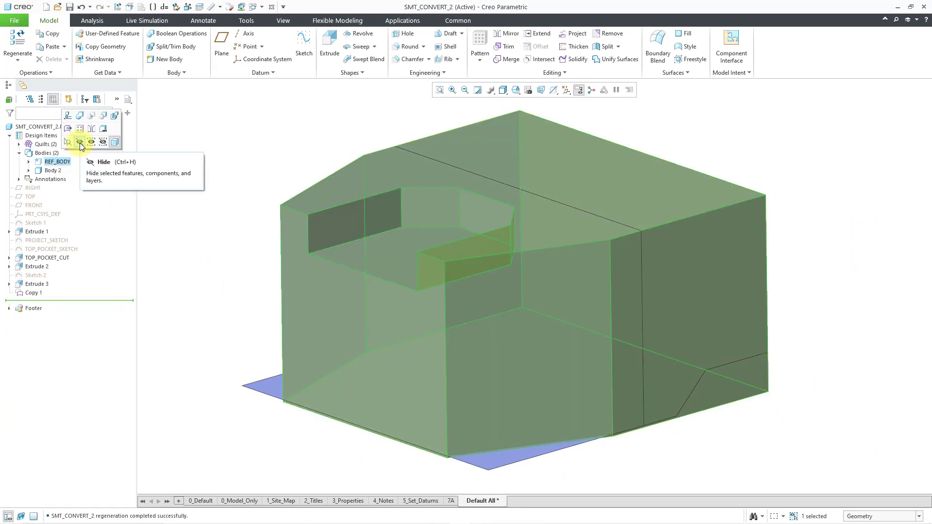
{"action": "left_click", "coordinate": [80, 142]}
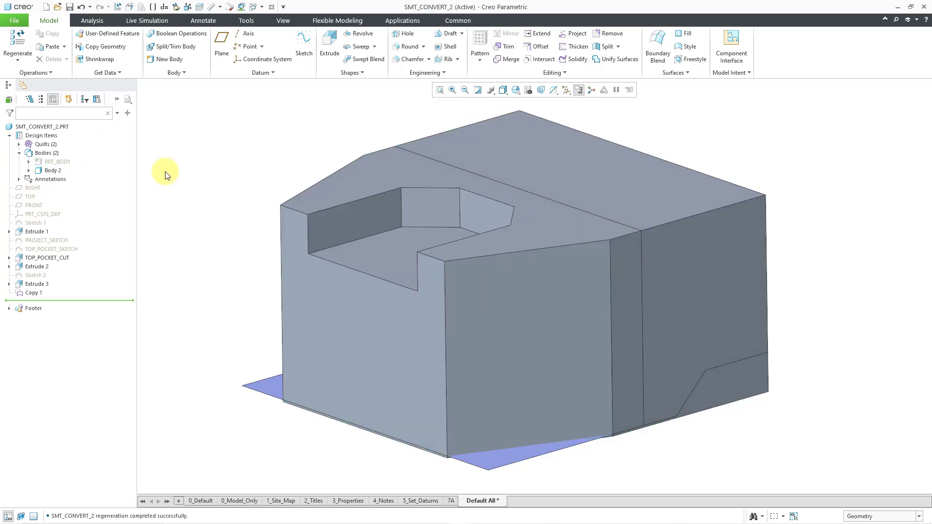
Make Body 2 transparent and split it by the Extrude 2 quilt, with quilt extension off and the split direction pointing down
{"action": "left_click", "coordinate": [53, 171]}
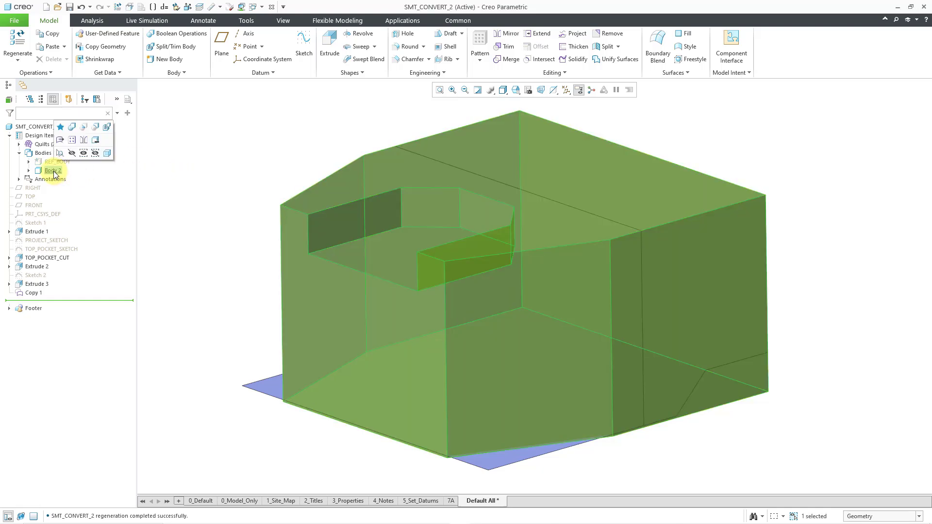
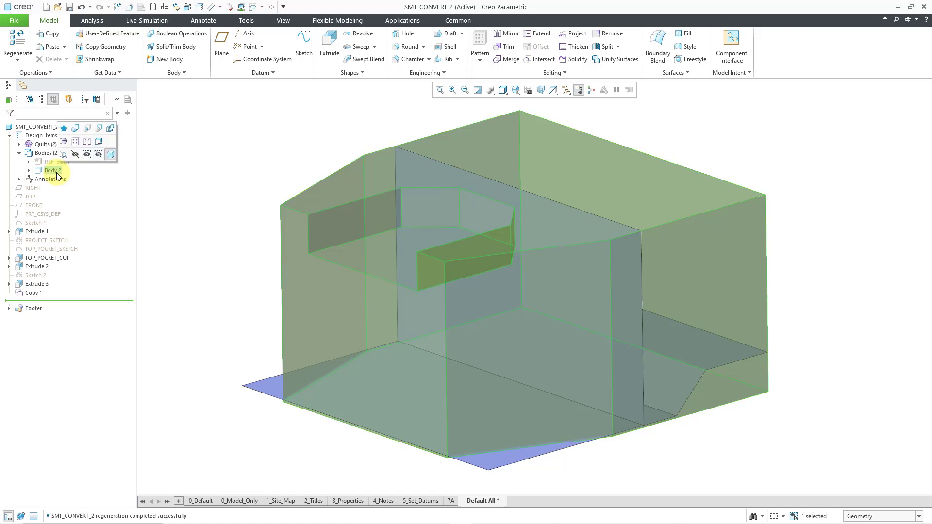
{"action": "left_click", "coordinate": [111, 129]}
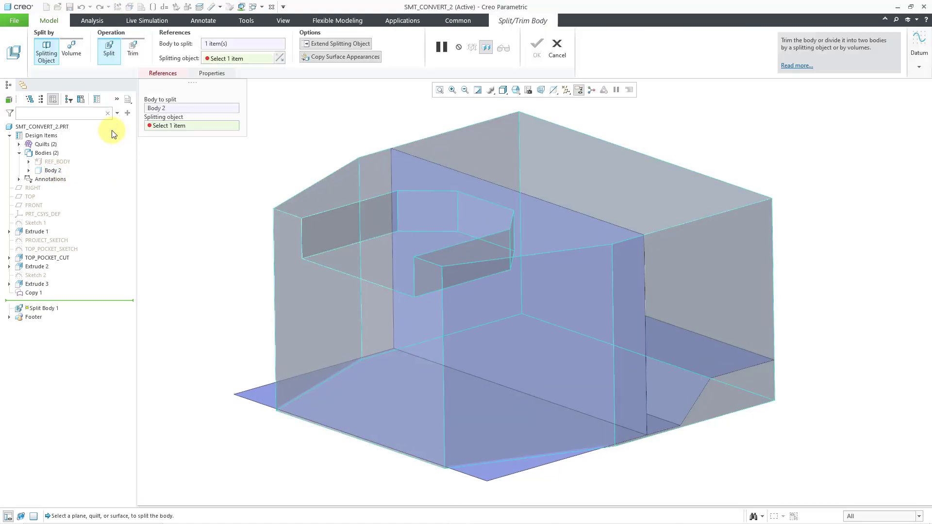
{"action": "left_click", "coordinate": [249, 393]}
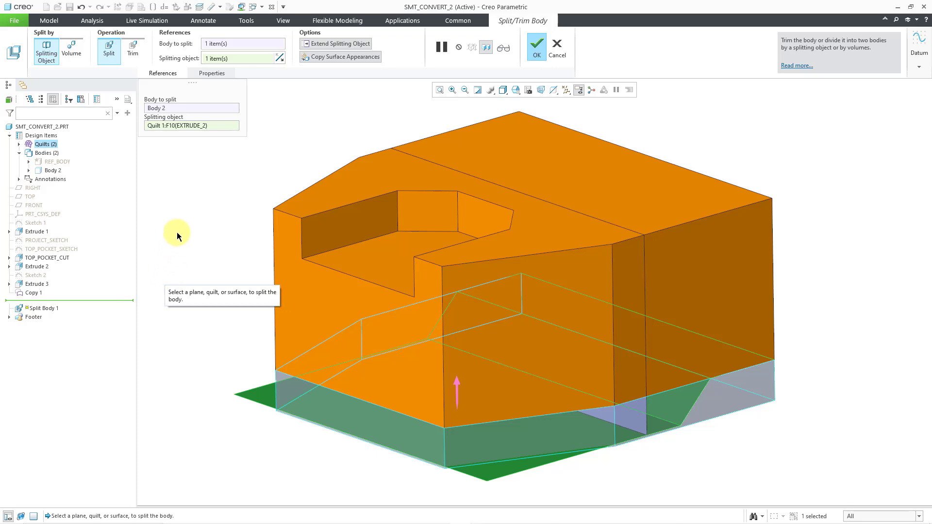
{"action": "left_click", "coordinate": [338, 45]}
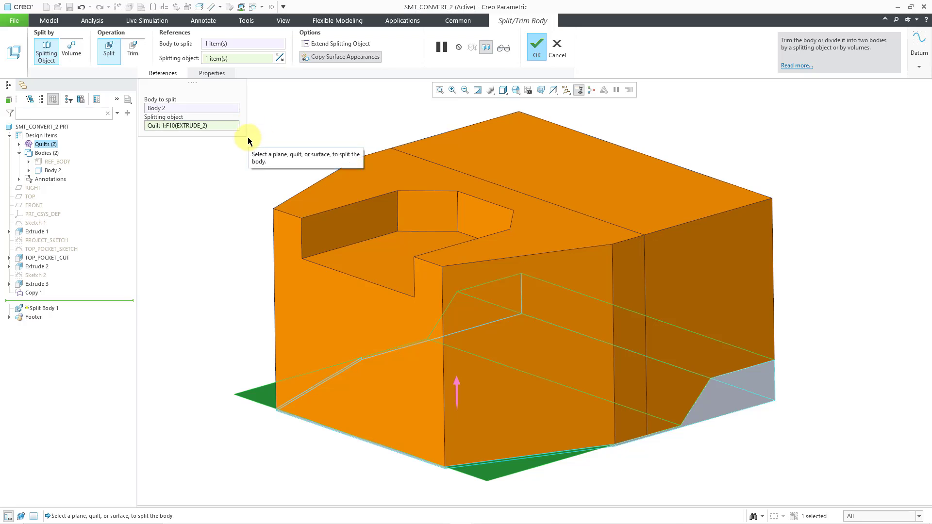
{"action": "left_click", "coordinate": [279, 58]}
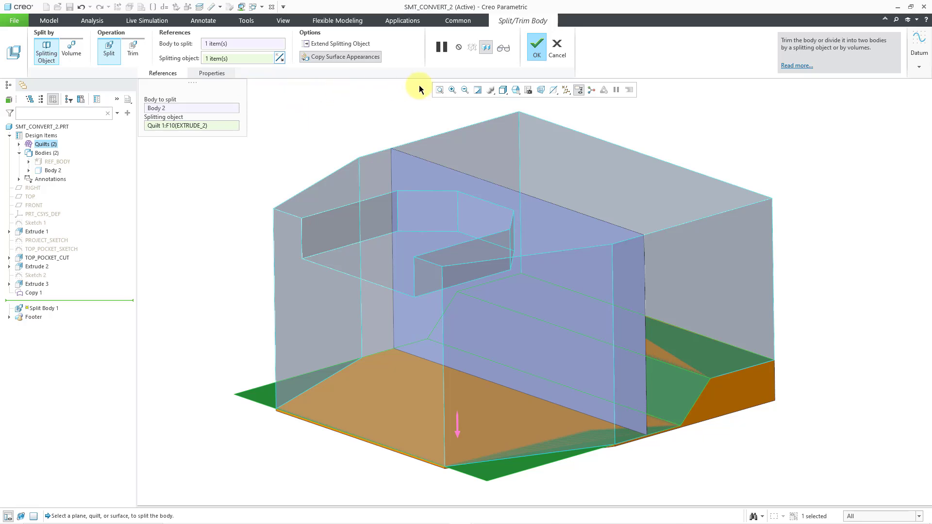
{"action": "left_click", "coordinate": [536, 49]}
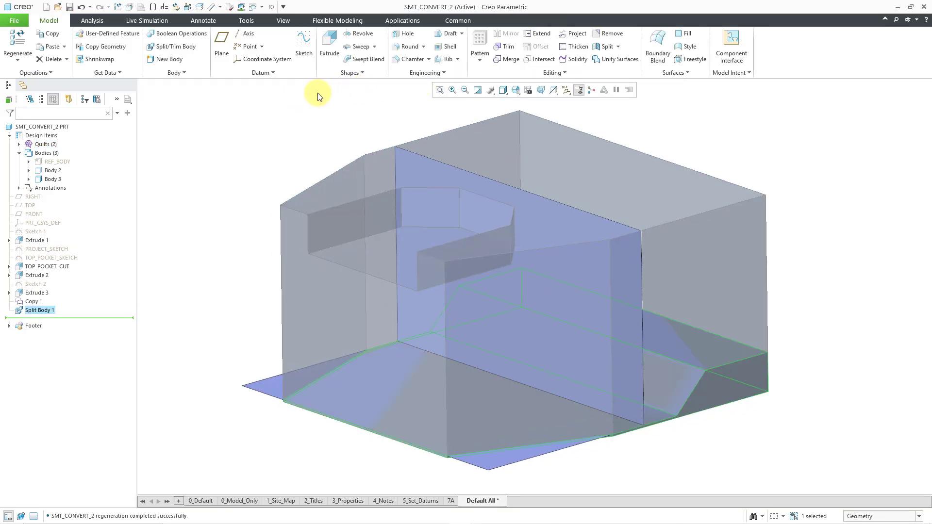
Hide Body 3 and the Extrude 2 quilt
{"action": "left_click", "coordinate": [58, 182]}
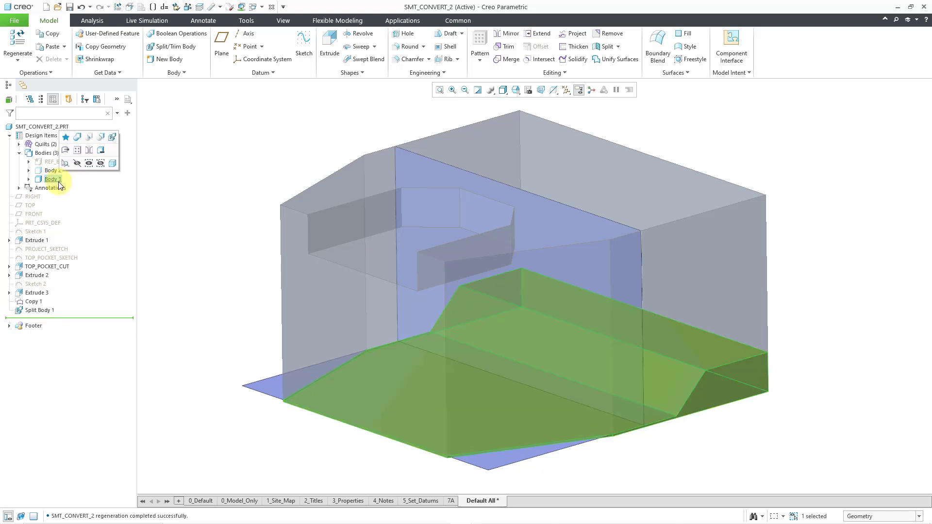
{"action": "left_click", "coordinate": [78, 164]}
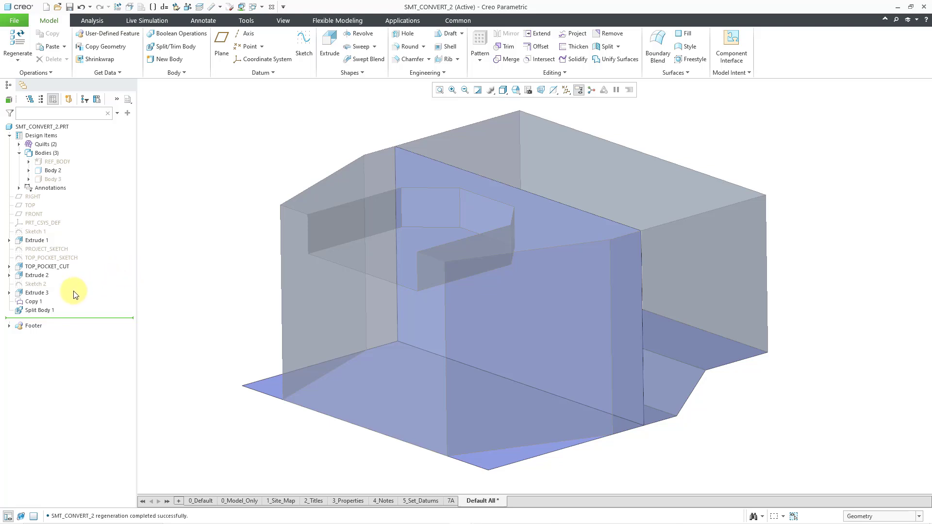
{"action": "left_click", "coordinate": [52, 275]}
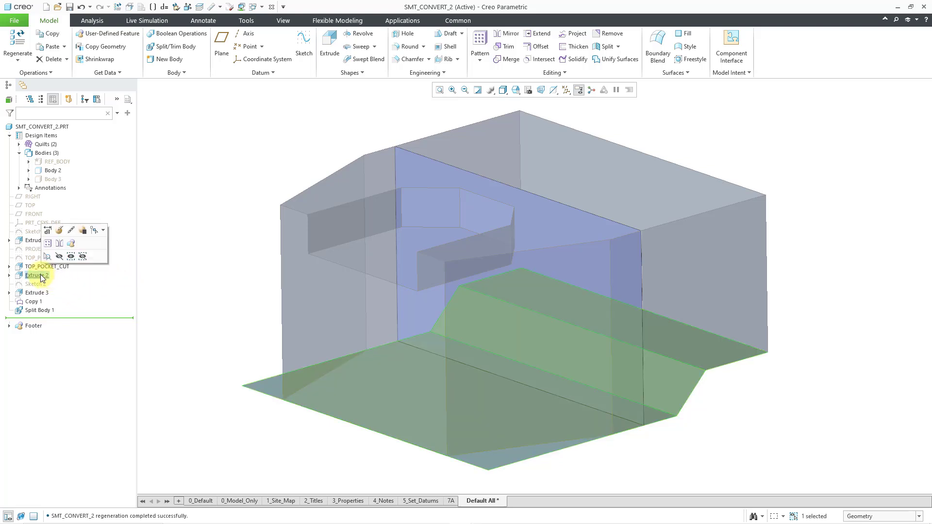
{"action": "left_click", "coordinate": [59, 256]}
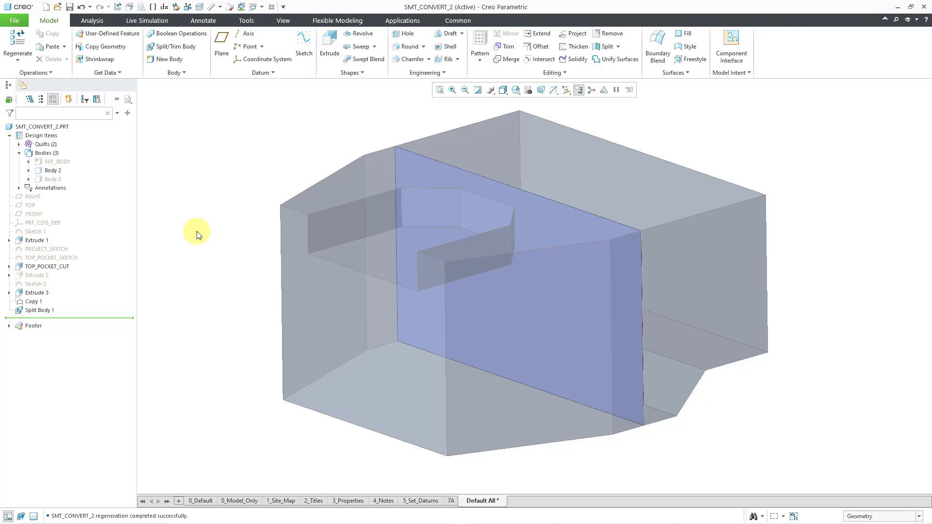
Split Body 2 by the Extrude 3 quilt, flipping the split direction so the pocketed portion becomes the new body
{"action": "left_click", "coordinate": [53, 170]}
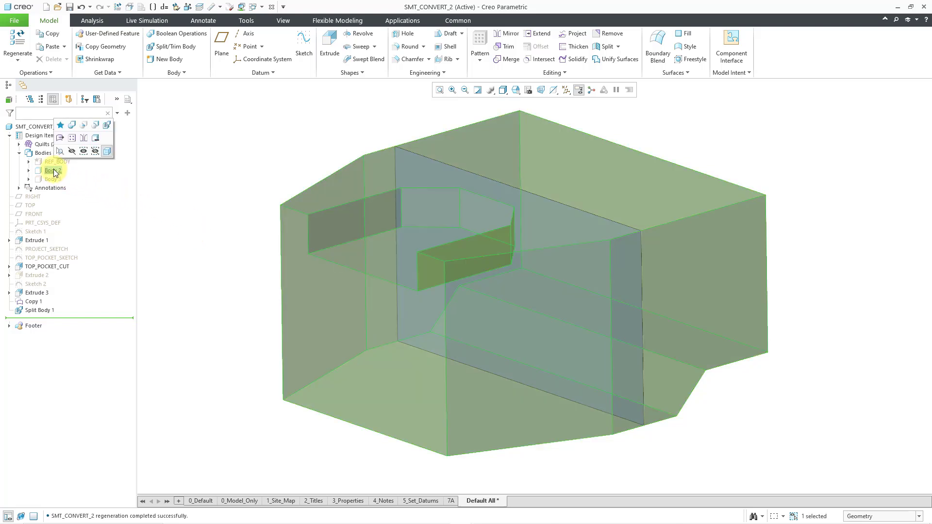
{"action": "left_click", "coordinate": [107, 125]}
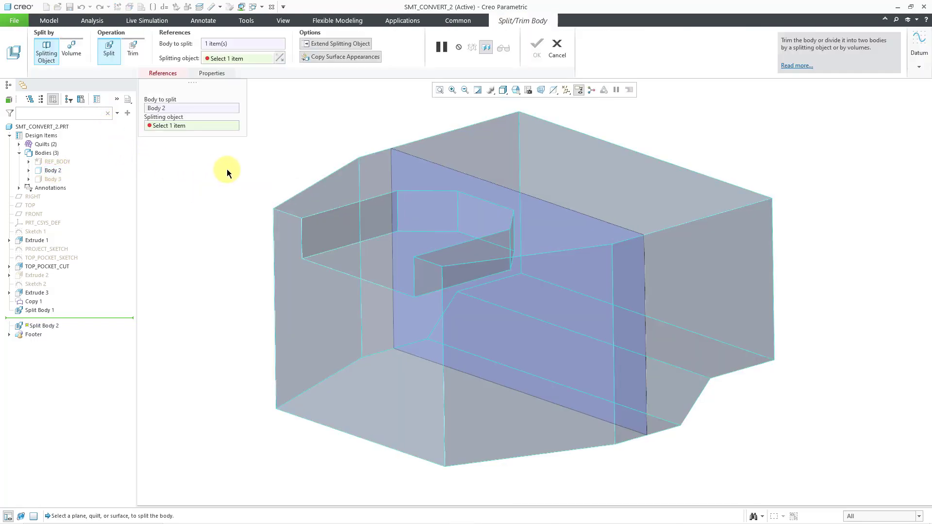
{"action": "left_click", "coordinate": [558, 240]}
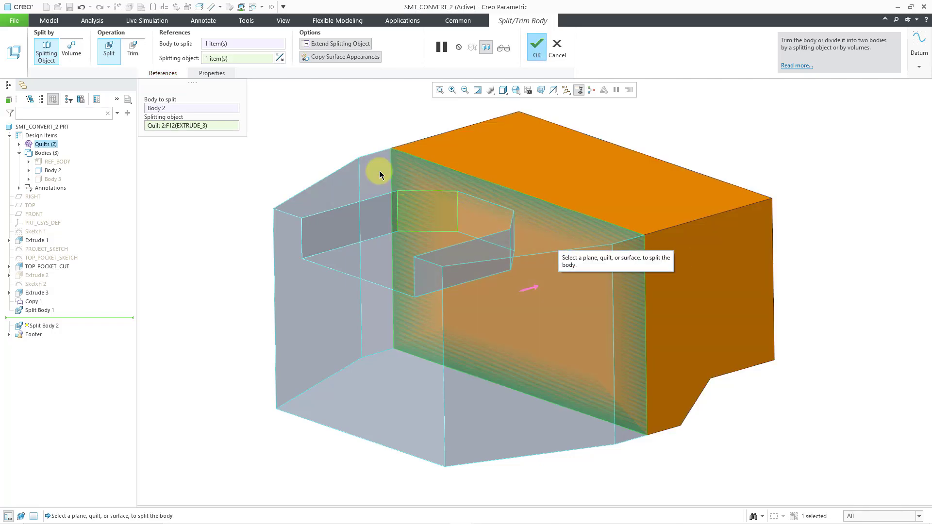
{"action": "left_click", "coordinate": [279, 58]}
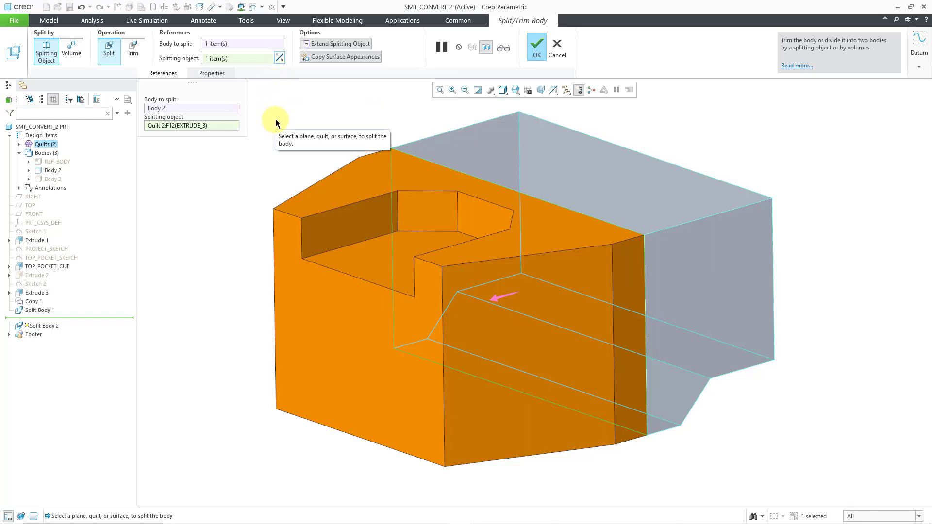
{"action": "left_click", "coordinate": [538, 49]}
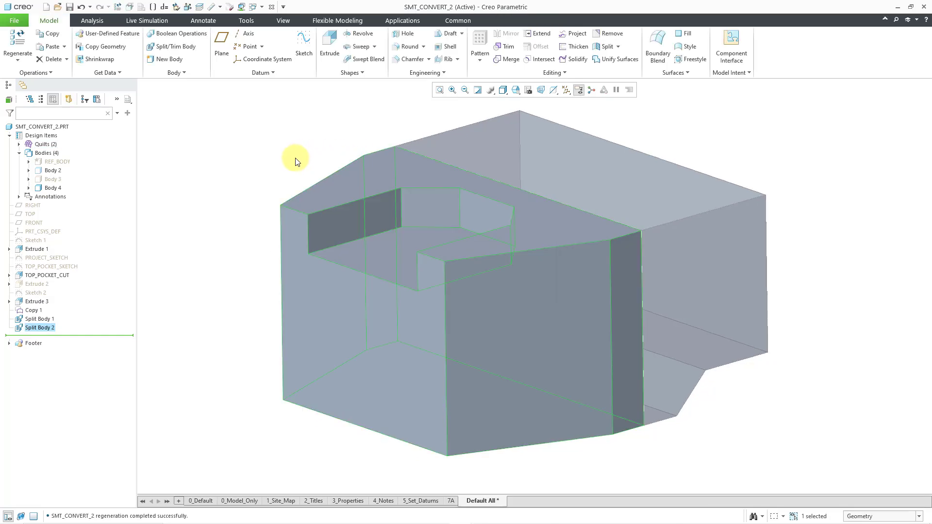
Hide Body 4 and the Extrude 3 quilt
{"action": "left_click", "coordinate": [53, 188]}
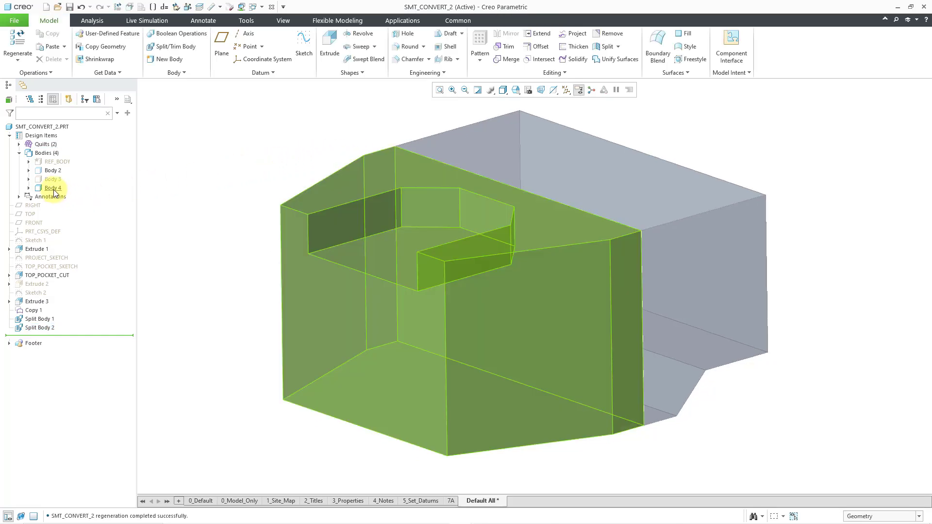
{"action": "left_click", "coordinate": [73, 172]}
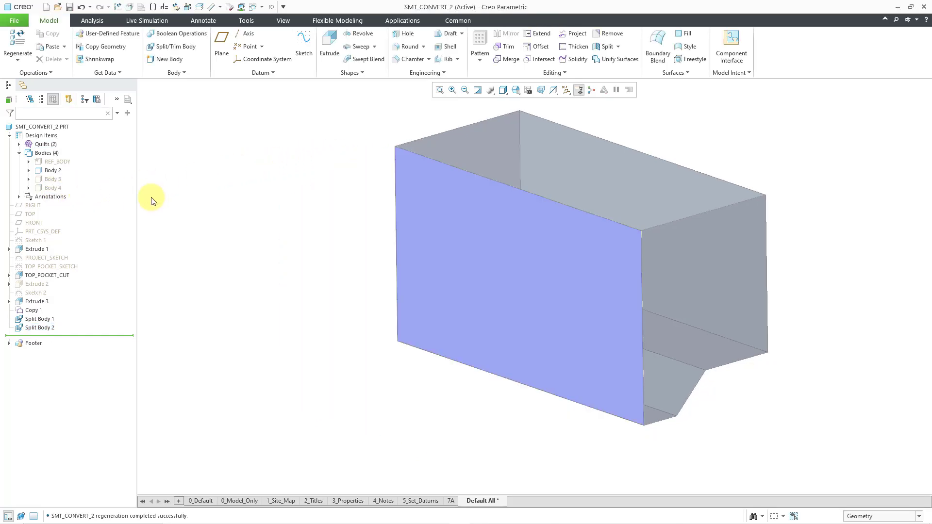
{"action": "left_click", "coordinate": [40, 301]}
{"action": "left_click", "coordinate": [60, 285]}
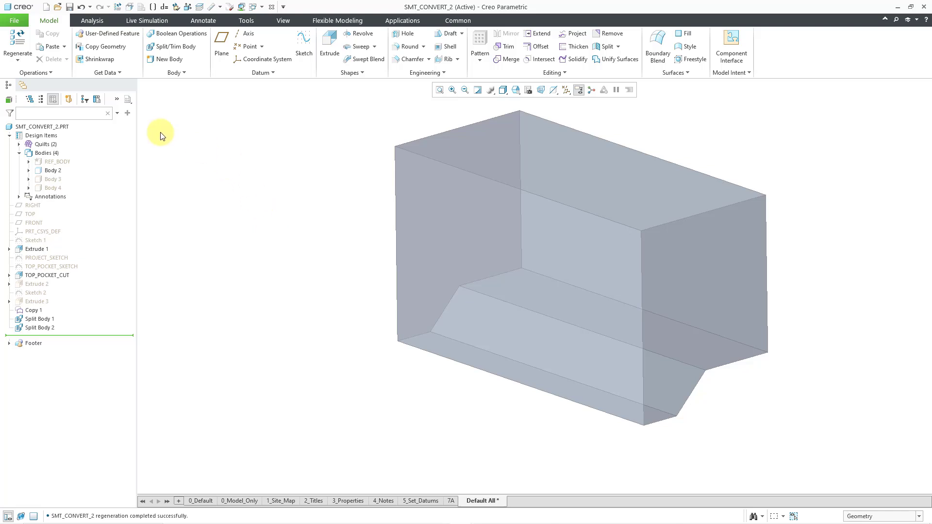
Set Body 2 as the default body and clear the selection
{"action": "left_click", "coordinate": [52, 171]}
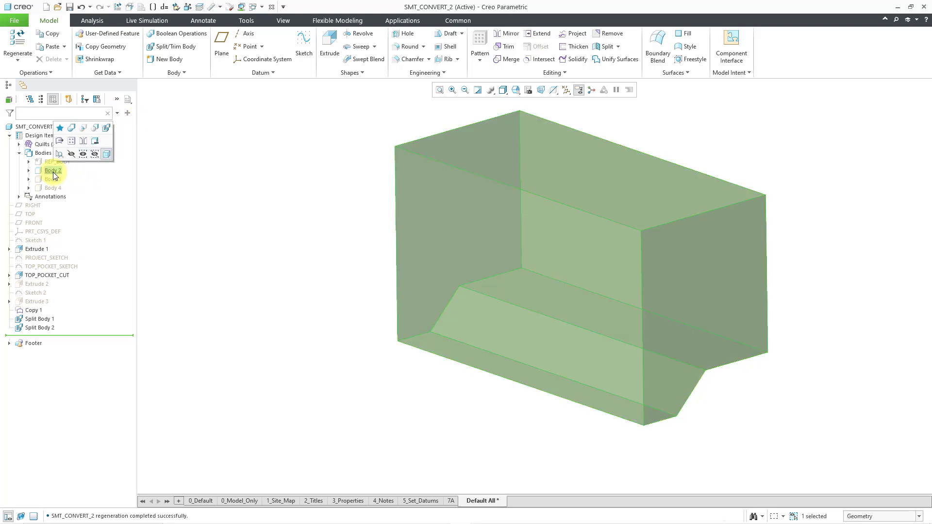
{"action": "left_click", "coordinate": [60, 128]}
{"action": "left_click", "coordinate": [165, 130]}
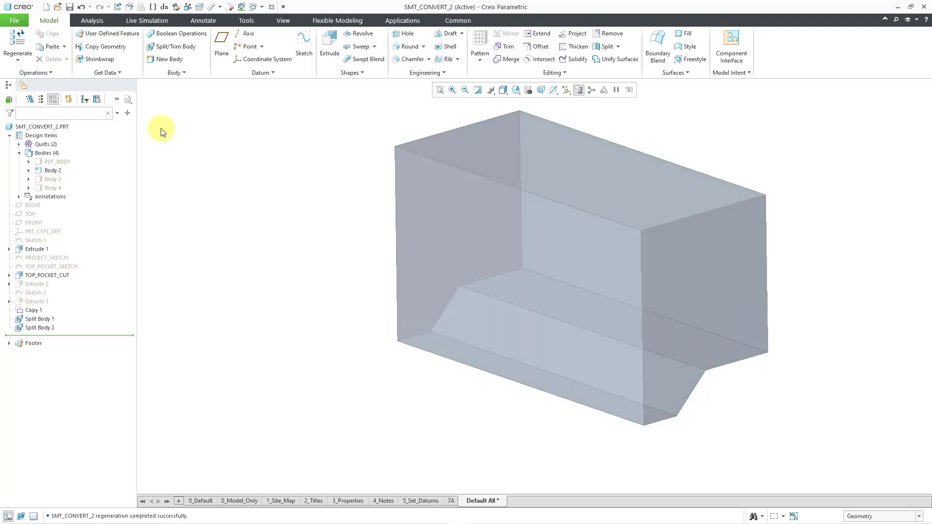
Start converting Body 2 to sheet metal with the Shell conversion type and a thickness of 2
{"action": "left_click", "coordinate": [41, 73]}
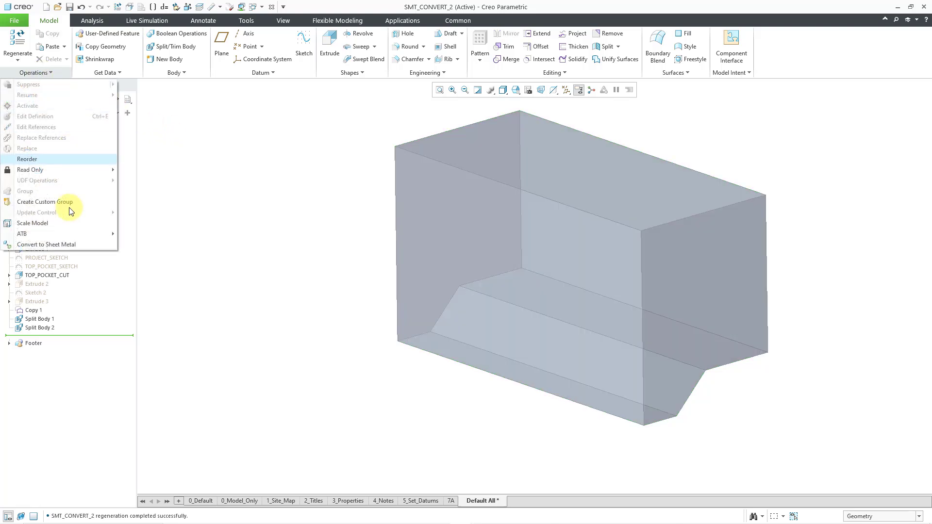
{"action": "left_click", "coordinate": [62, 243]}
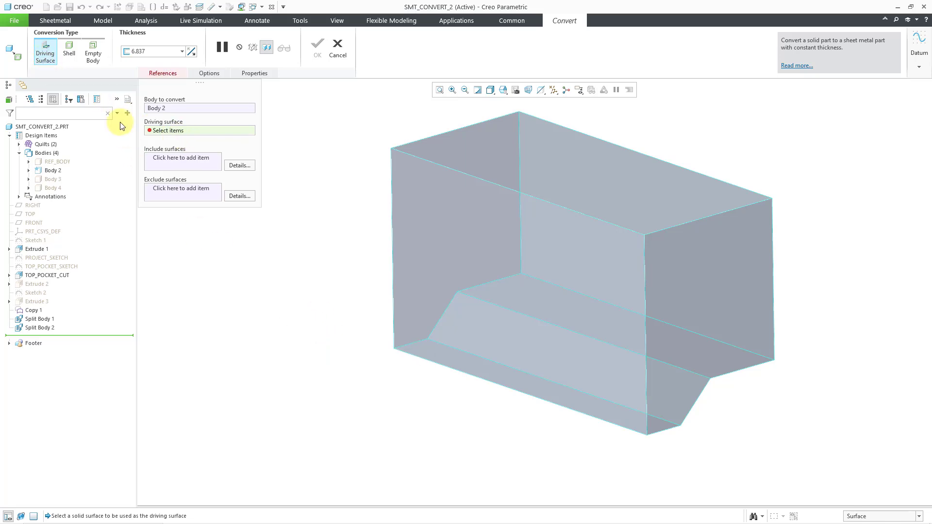
{"action": "left_click", "coordinate": [74, 58]}
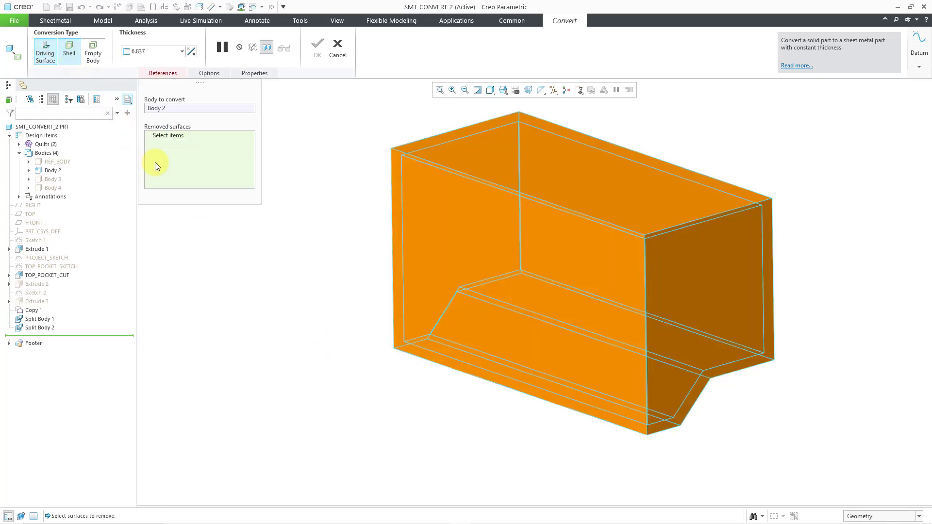
{"action": "left_click", "coordinate": [146, 52]}
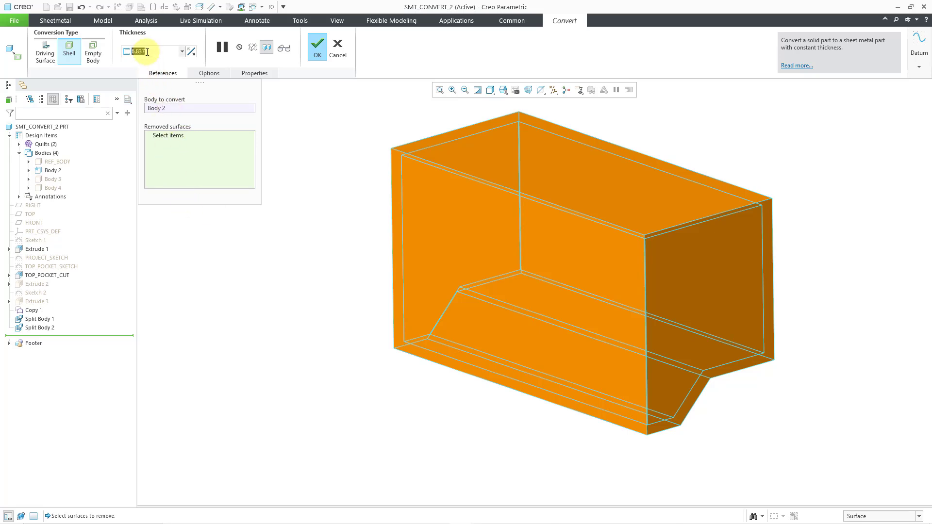
{"action": "type", "text": "2"}
{"action": "key", "text": "Return"}
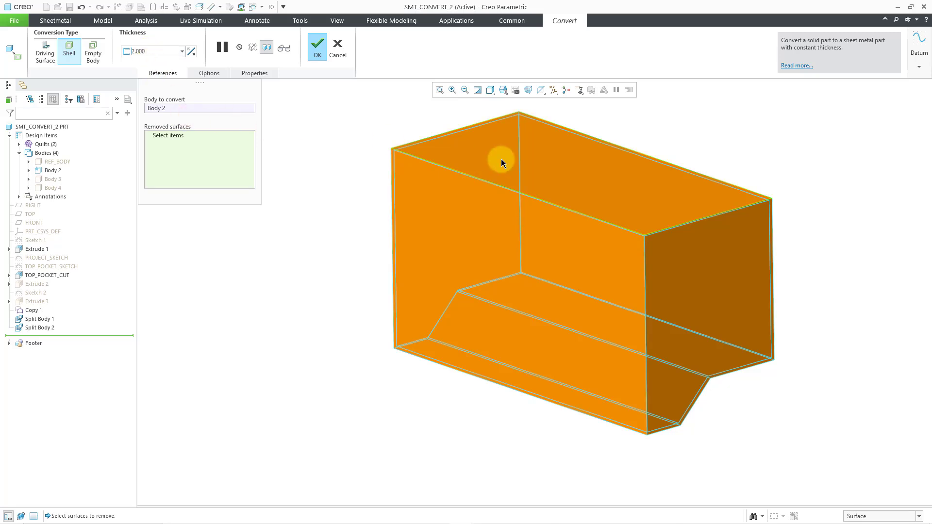
Remove Body 2's top face, the front split face and the three stepped bottom faces, and complete the shell conversion
{"action": "left_click", "coordinate": [574, 185]}
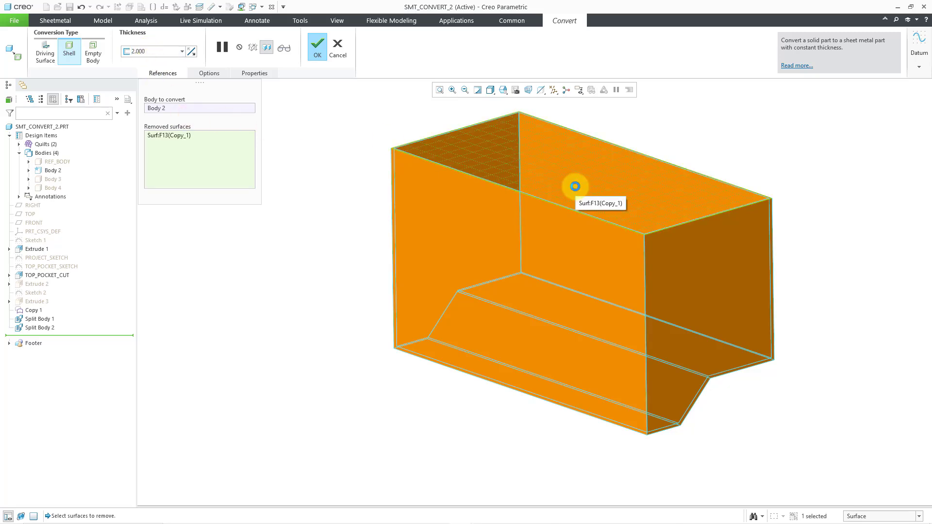
{"action": "left_click", "coordinate": [561, 237]}
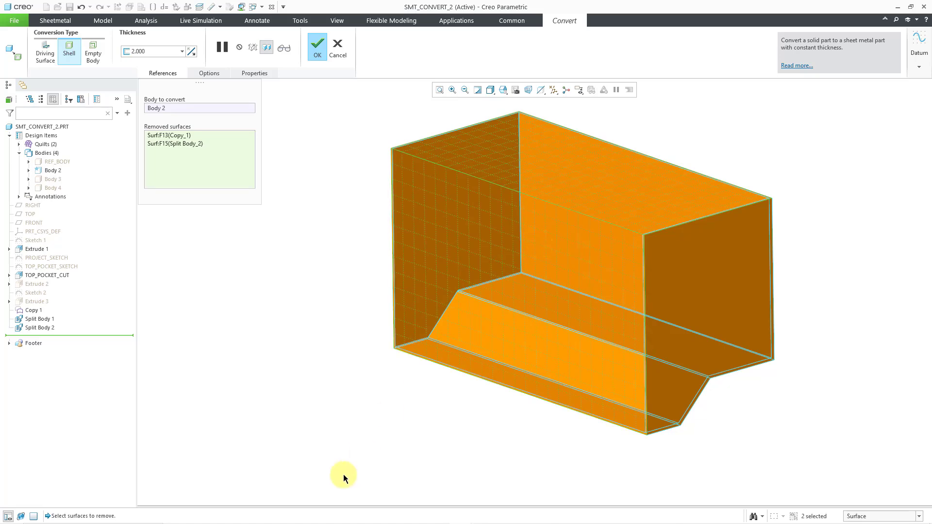
{"action": "left_click", "coordinate": [477, 372]}
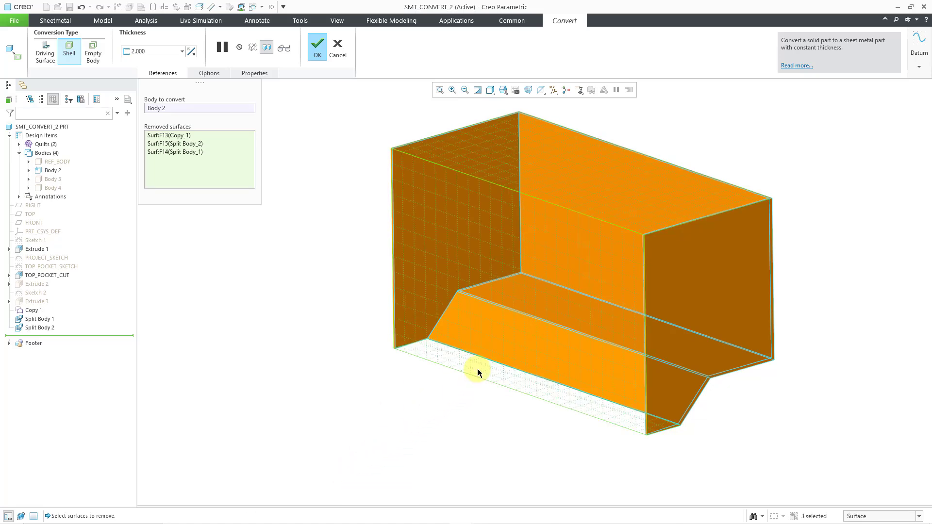
{"action": "left_click", "coordinate": [513, 344]}
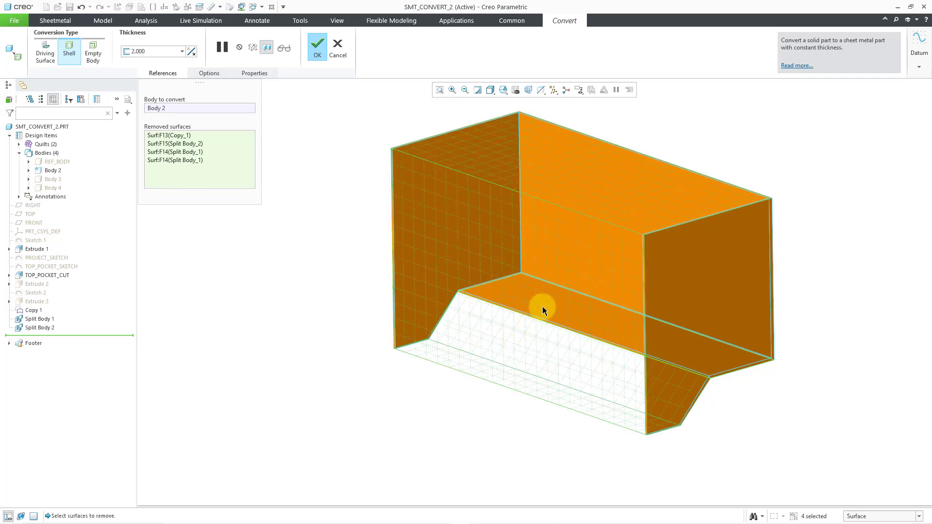
{"action": "left_click", "coordinate": [542, 306]}
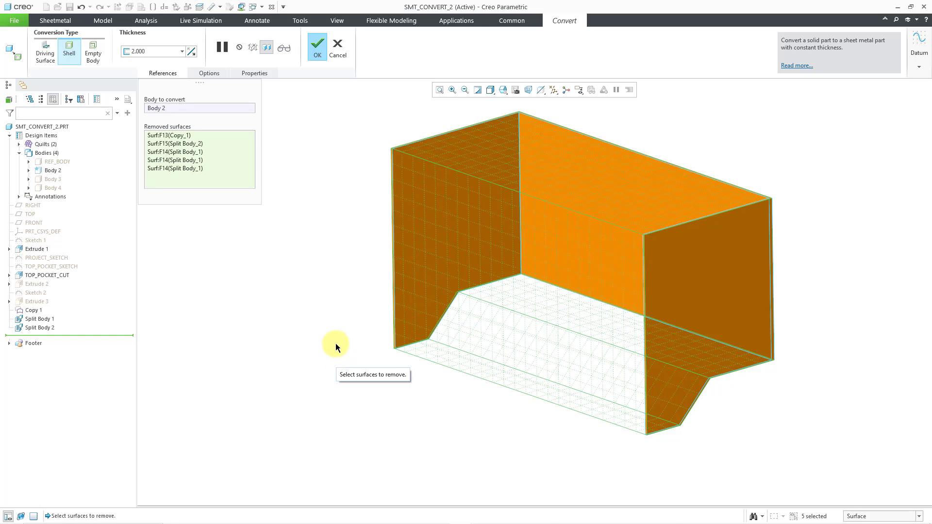
{"action": "left_click", "coordinate": [316, 51]}
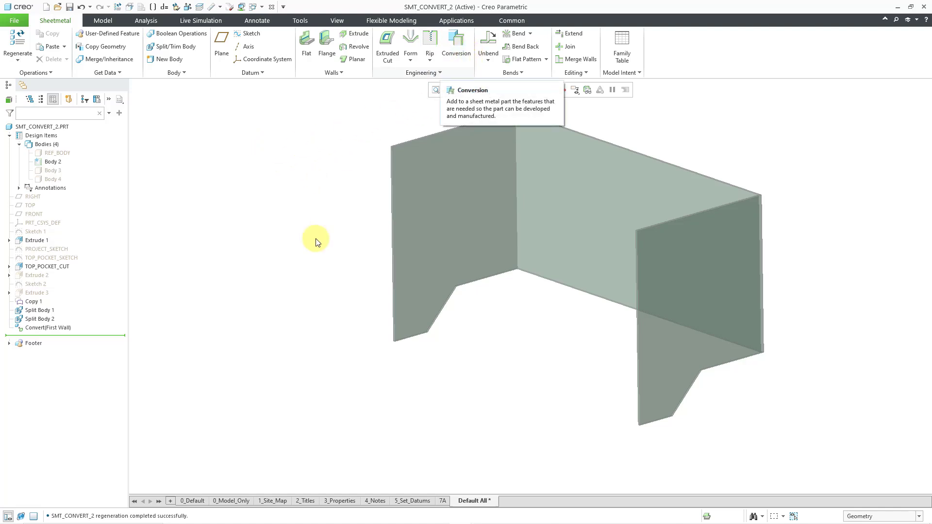
Add a Conversion feature to Body 2 with edge bends on both vertical corner edges, using an inside radius of 2.0 * Thickness
{"action": "left_click", "coordinate": [453, 48]}
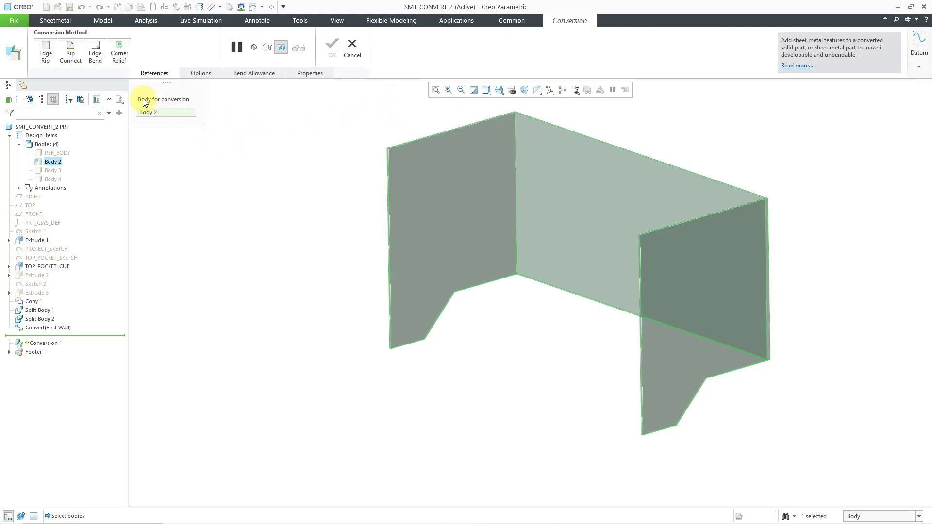
{"action": "left_click", "coordinate": [99, 59]}
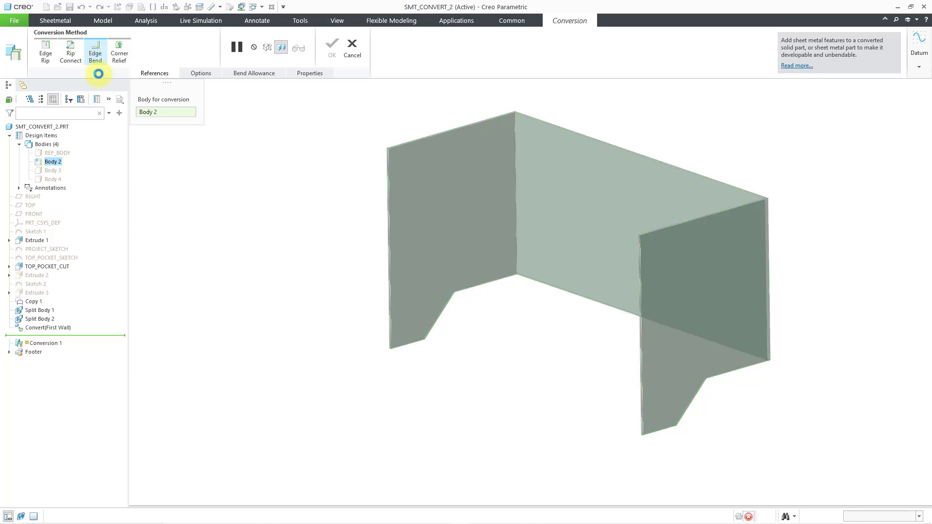
{"action": "left_click", "coordinate": [515, 223]}
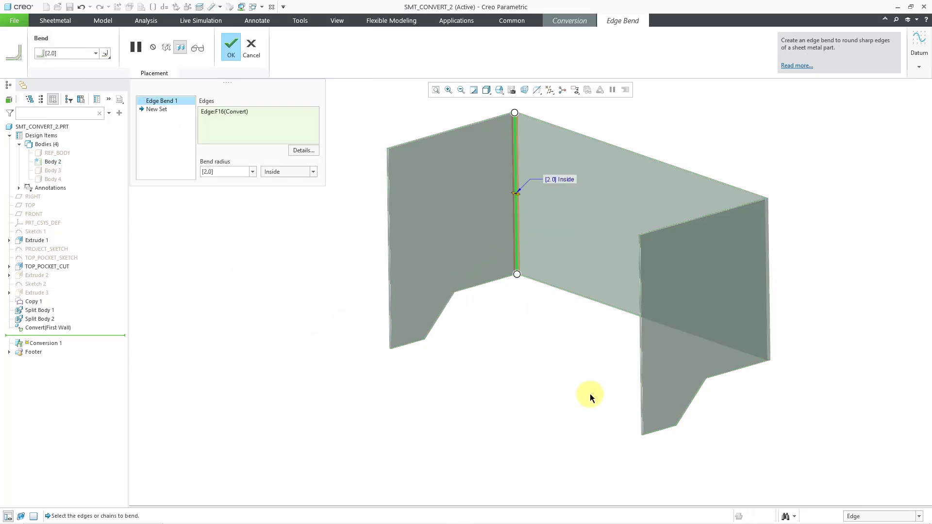
{"action": "left_click", "coordinate": [770, 326], "text": "ctrl"}
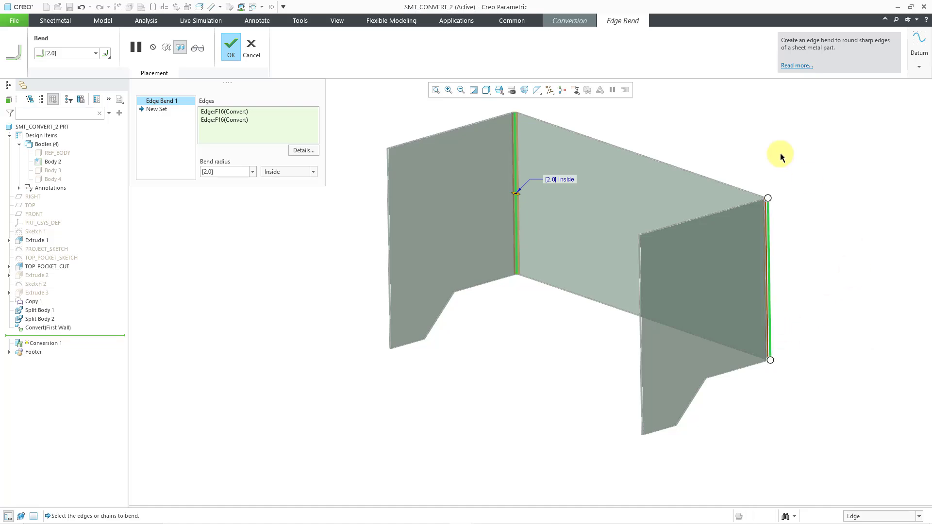
{"action": "left_click", "coordinate": [252, 172]}
{"action": "left_click", "coordinate": [242, 198]}
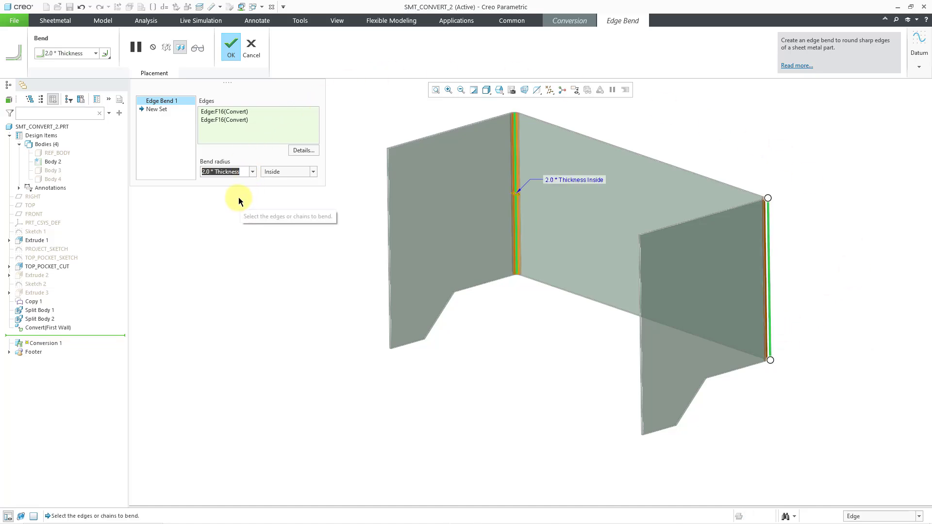
{"action": "left_click", "coordinate": [231, 49]}
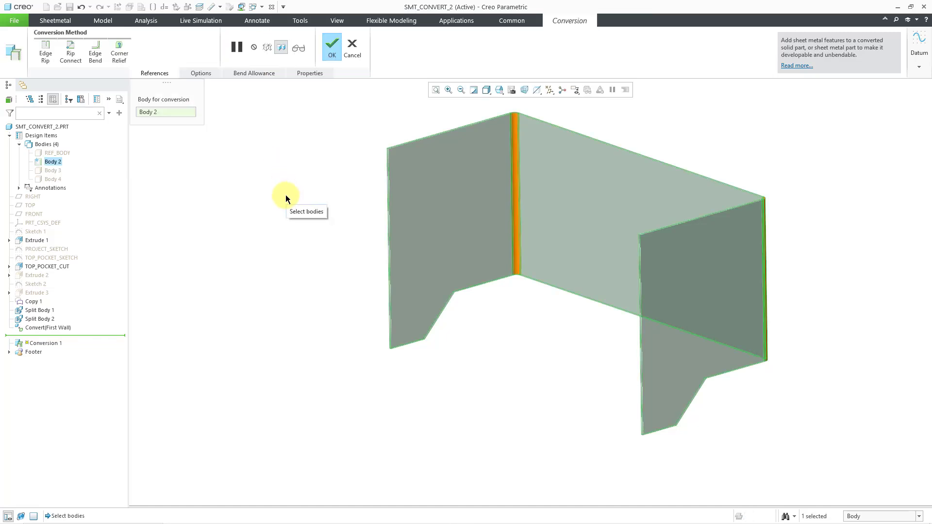
{"action": "middle_click", "coordinate": [277, 198]}
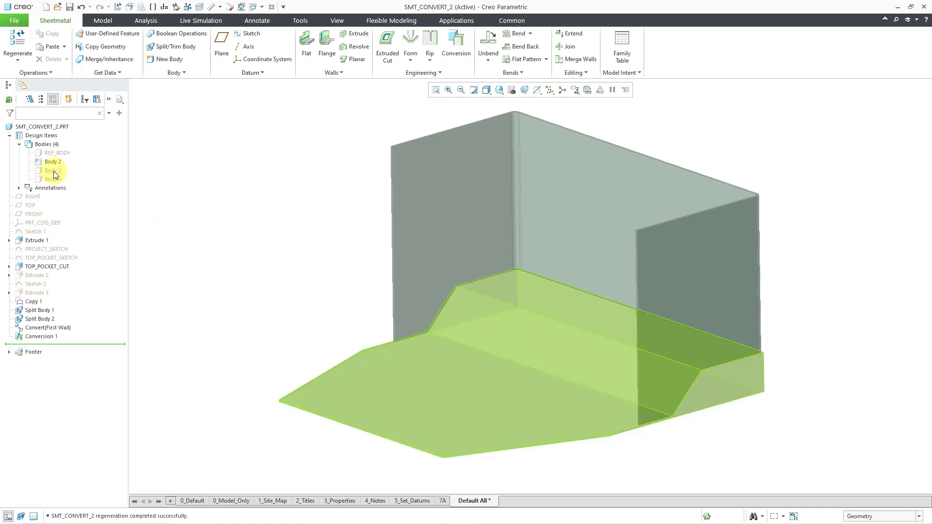
Show Body 4, make it transparent and clear the selection
{"action": "left_click", "coordinate": [57, 179]}
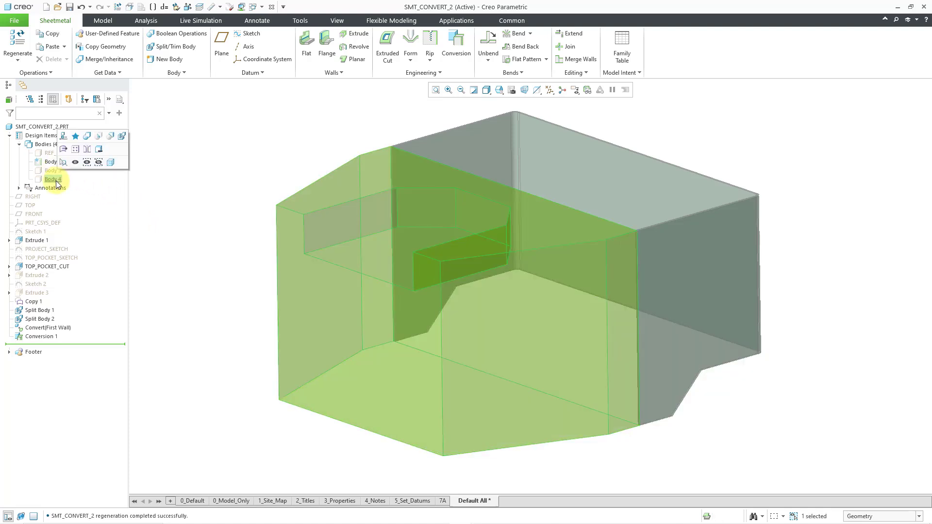
{"action": "left_click", "coordinate": [75, 163]}
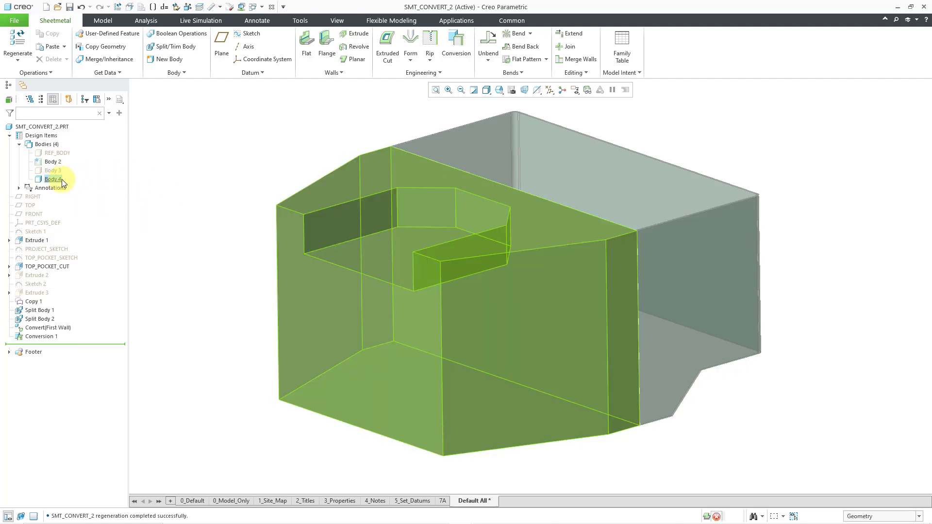
{"action": "left_click", "coordinate": [61, 179]}
{"action": "left_click", "coordinate": [181, 196]}
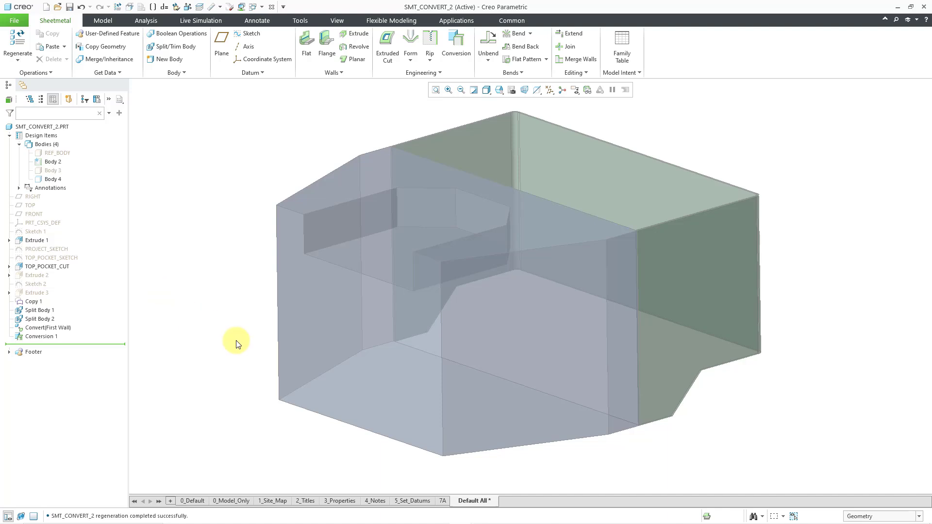
Create a copy of Body 4 as a separate body and hide the copied body
{"action": "left_click", "coordinate": [60, 178]}
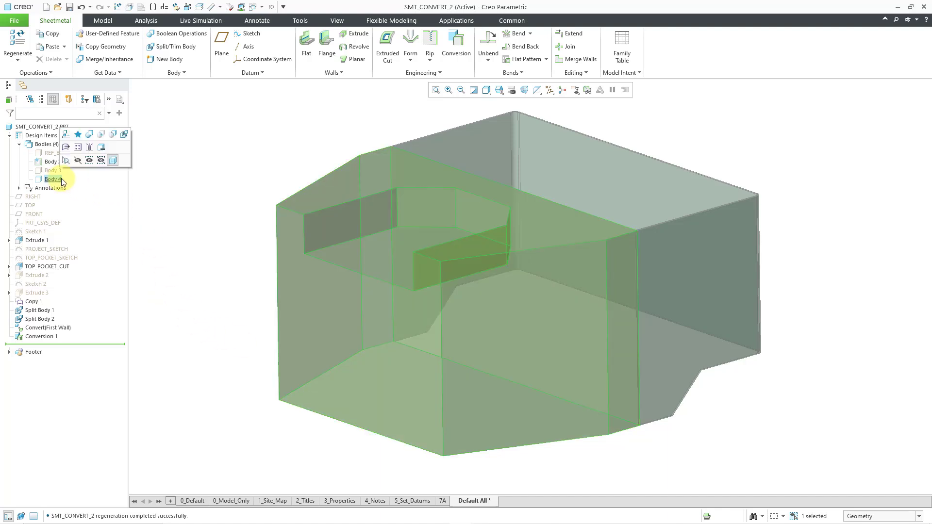
{"action": "left_click", "coordinate": [53, 35]}
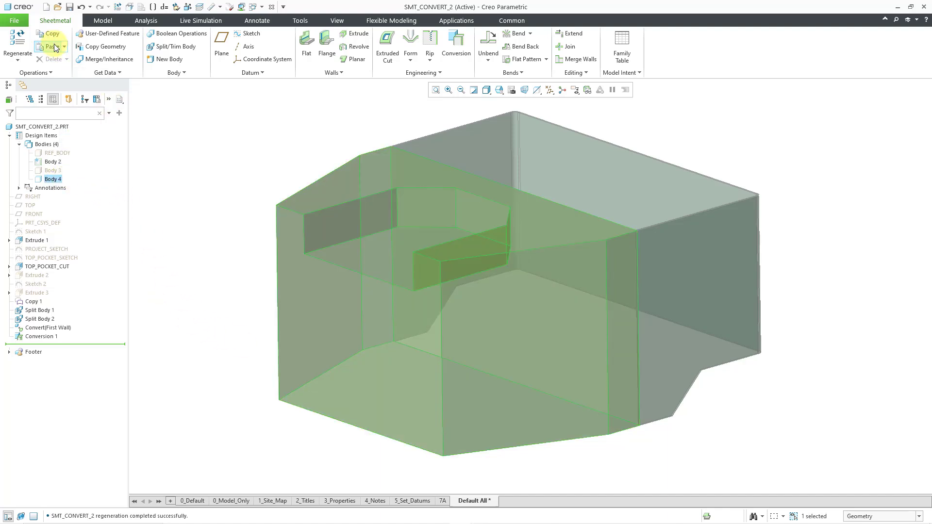
{"action": "left_click", "coordinate": [52, 45]}
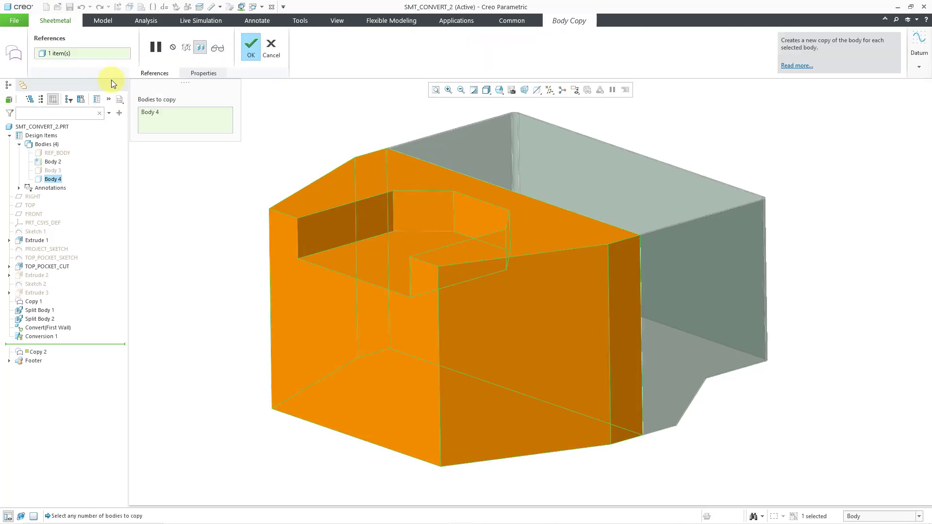
{"action": "left_click", "coordinate": [250, 46]}
{"action": "left_click", "coordinate": [52, 189]}
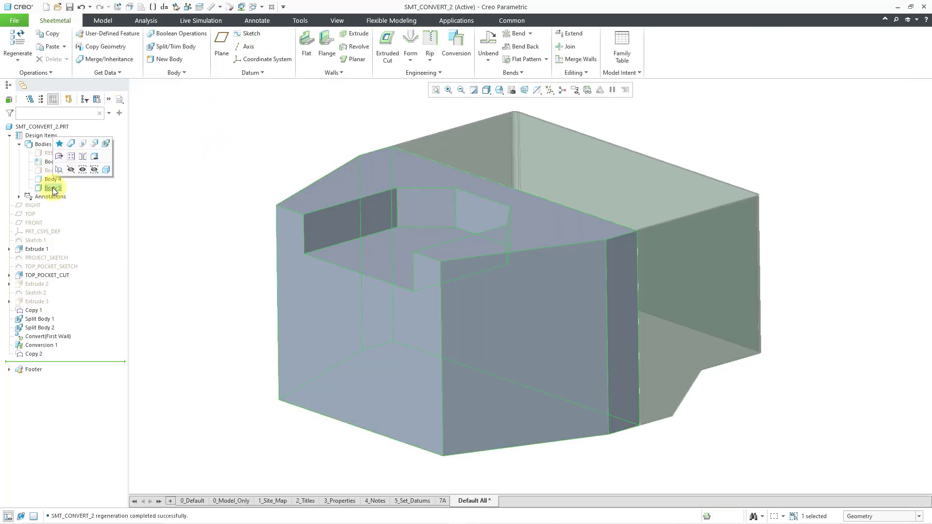
{"action": "left_click", "coordinate": [71, 169]}
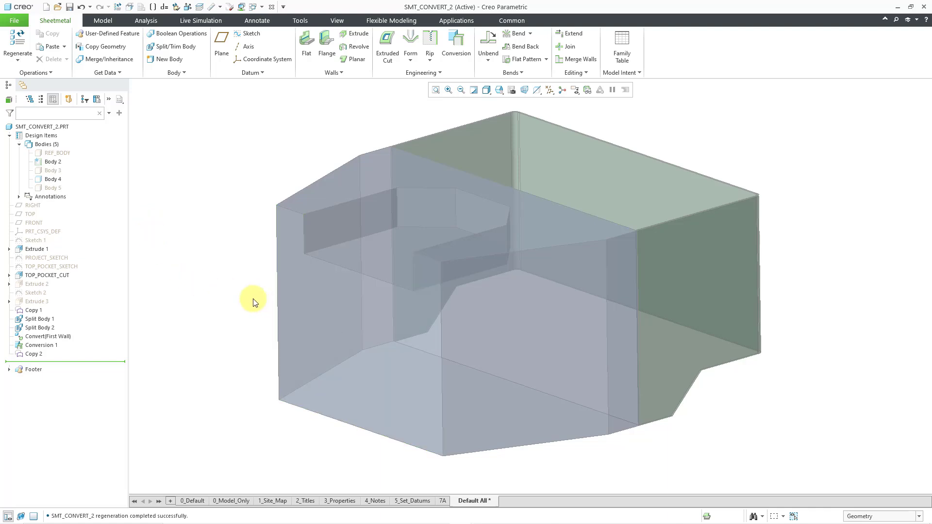
Start converting Body 4 to sheet metal with the Shell conversion type and a thickness of 2
{"action": "right_click", "coordinate": [56, 182]}
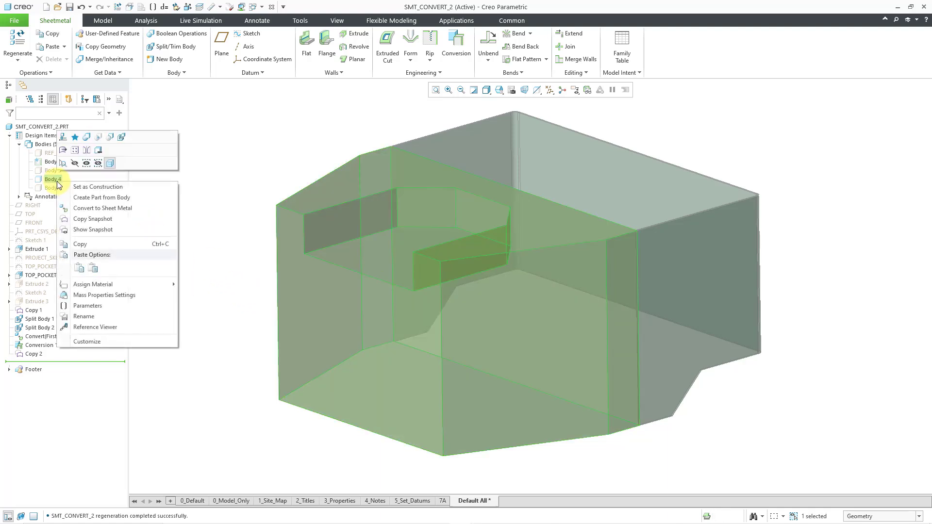
{"action": "left_click", "coordinate": [111, 207]}
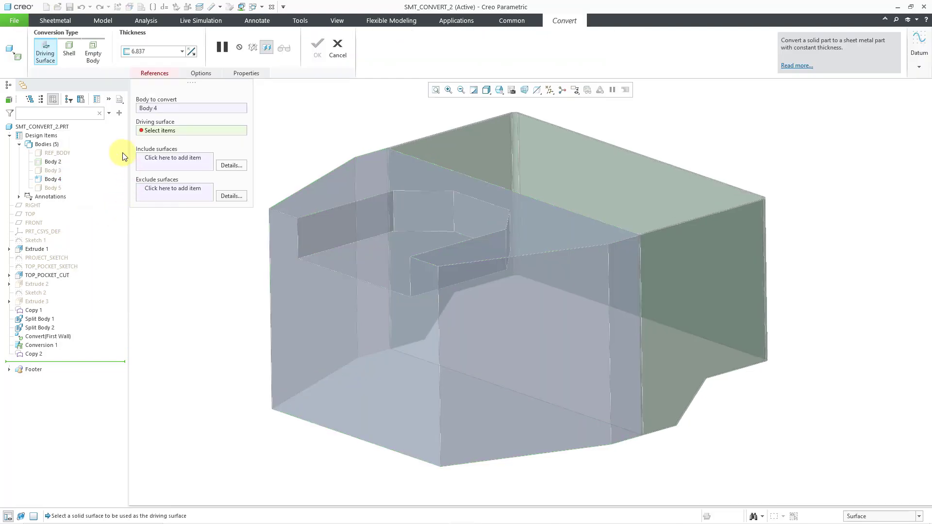
{"action": "left_click", "coordinate": [67, 52]}
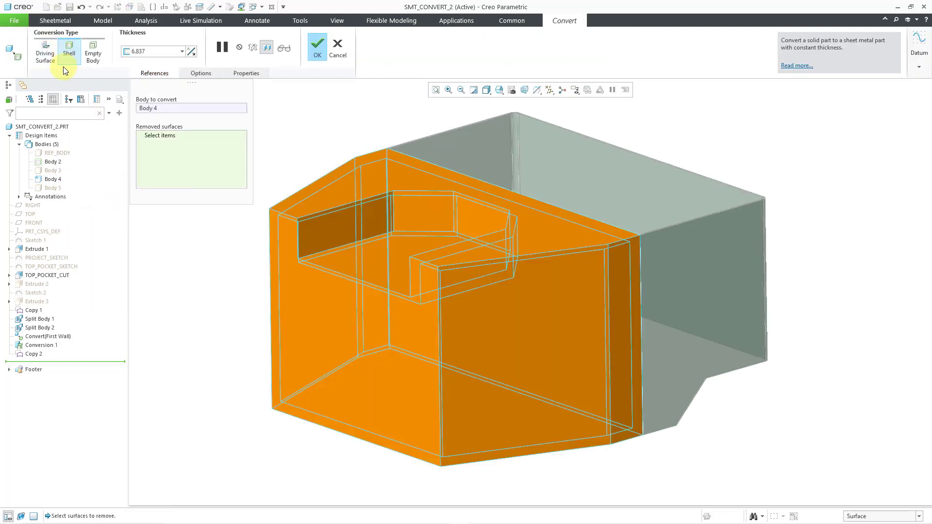
{"action": "left_click", "coordinate": [147, 53]}
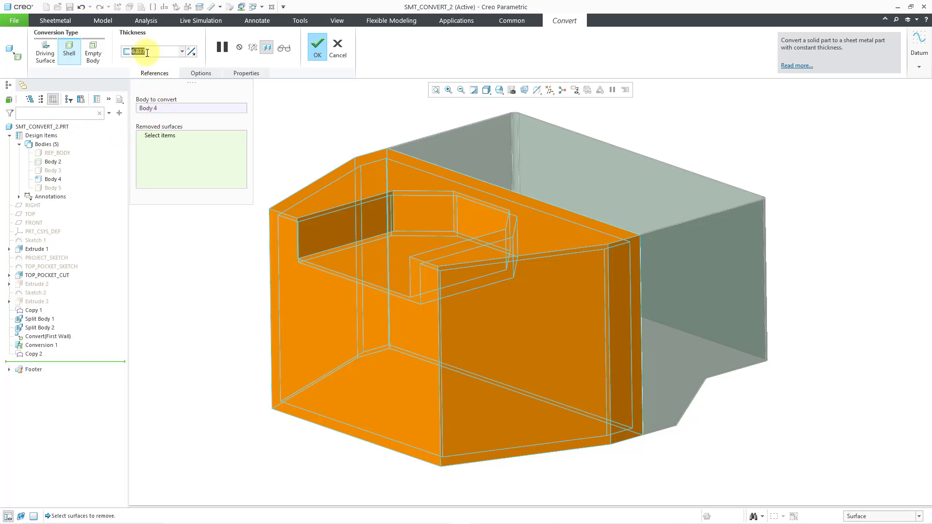
{"action": "type", "text": "2"}
{"action": "key", "text": "Return"}
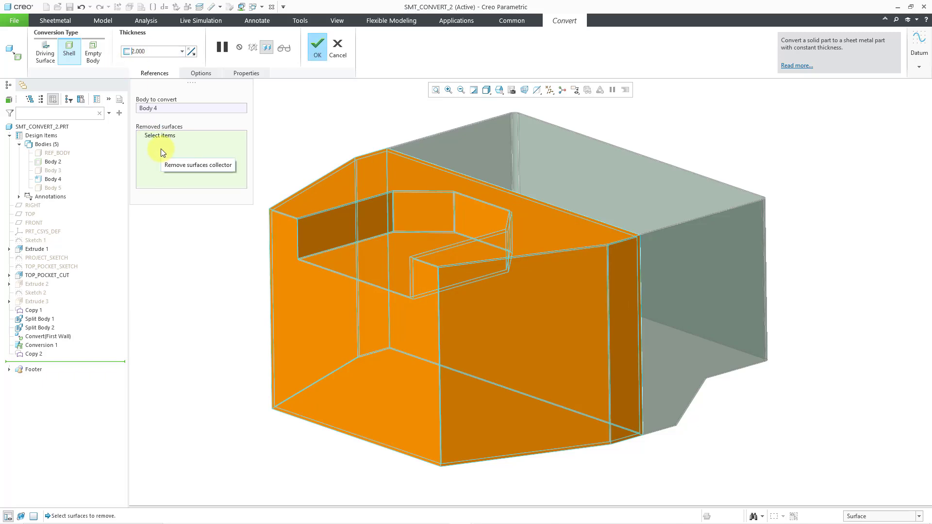
Remove Body 4's top face, all pocket walls, the pocket floor and the bottom face, and complete the shell conversion
{"action": "left_click", "coordinate": [543, 235]}
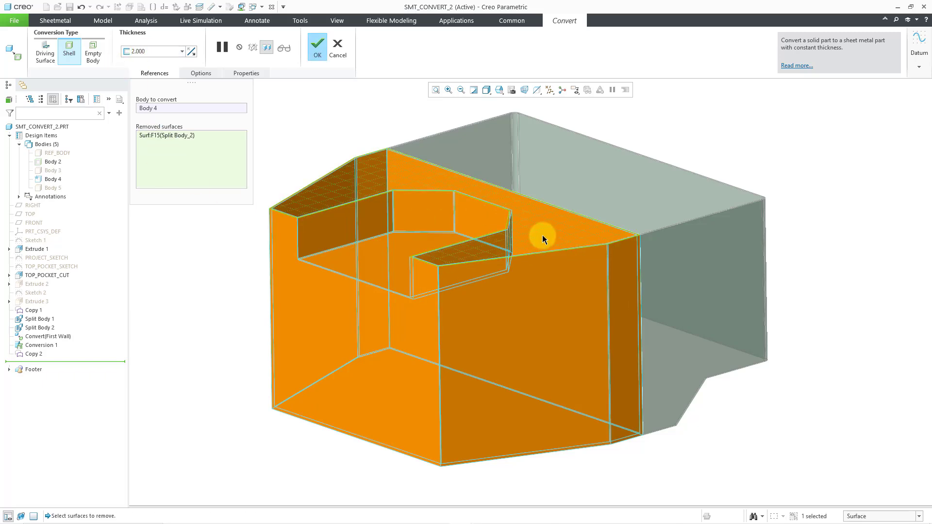
{"action": "left_click", "coordinate": [384, 223], "text": "ctrl"}
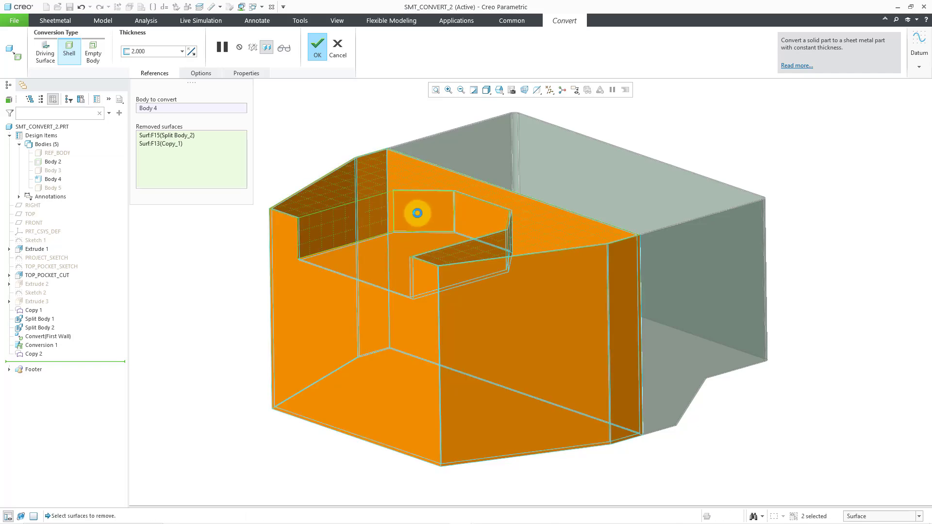
{"action": "left_click", "coordinate": [415, 214], "text": "ctrl"}
{"action": "left_click", "coordinate": [473, 224], "text": "ctrl"}
{"action": "middle_click_drag", "start_coordinate": [463, 243], "coordinate": [503, 252]}
{"action": "middle_click_drag", "start_coordinate": [487, 268], "coordinate": [464, 410]}
{"action": "left_click", "coordinate": [475, 266]}
{"action": "left_click", "coordinate": [564, 258]}
{"action": "left_click", "coordinate": [455, 276]}
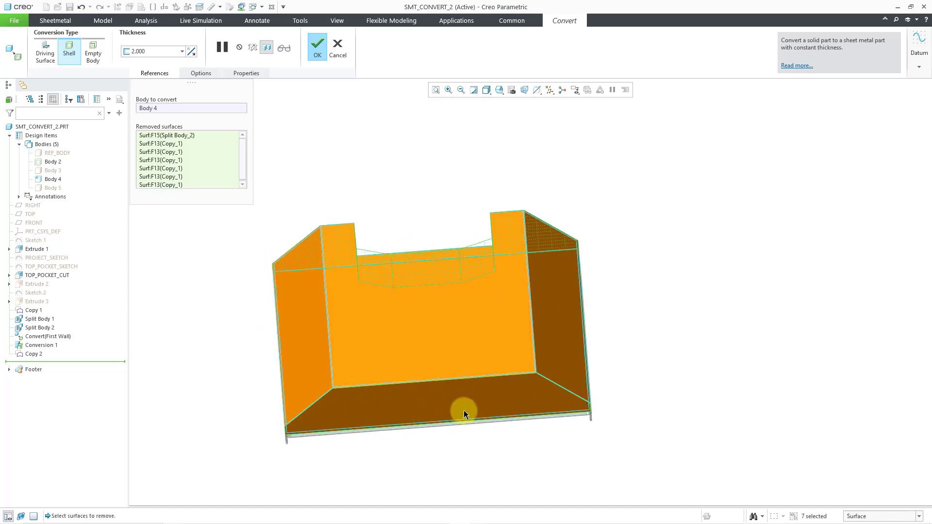
{"action": "left_click", "coordinate": [459, 403]}
{"action": "middle_click_drag", "start_coordinate": [491, 300], "coordinate": [487, 229]}
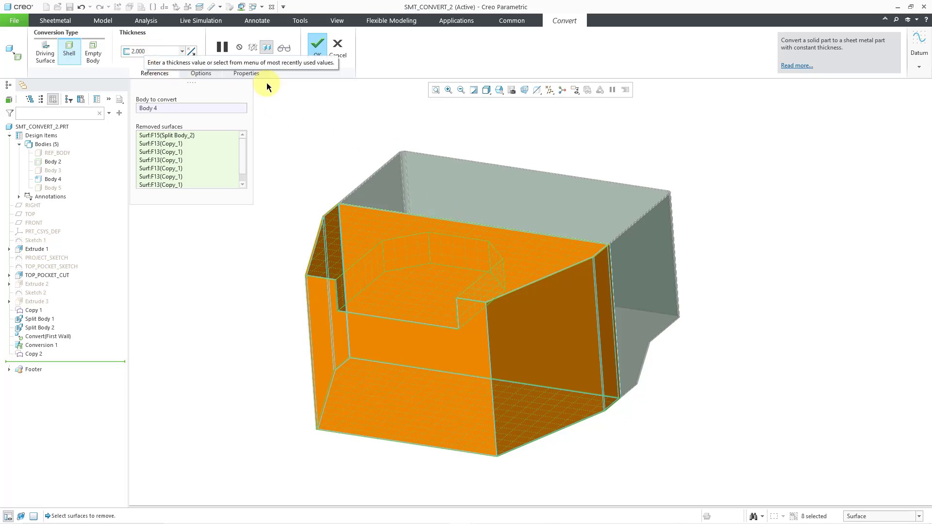
{"action": "left_click", "coordinate": [318, 48]}
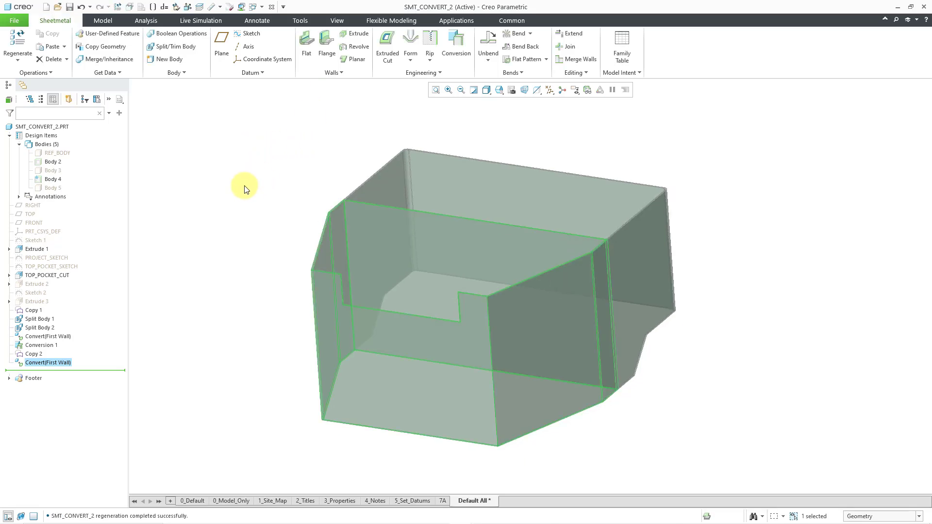
{"action": "left_click", "coordinate": [244, 187]}
Redefine Body 4's Convert feature to also remove the split face adjoining Body 2
{"action": "mouse_move", "coordinate": [422, 290]}
{"action": "middle_mouse_down"}
{"action": "mouse_move", "coordinate": [445, 267]}
{"action": "mouse_move", "coordinate": [438, 281]}
{"action": "middle_mouse_up"}
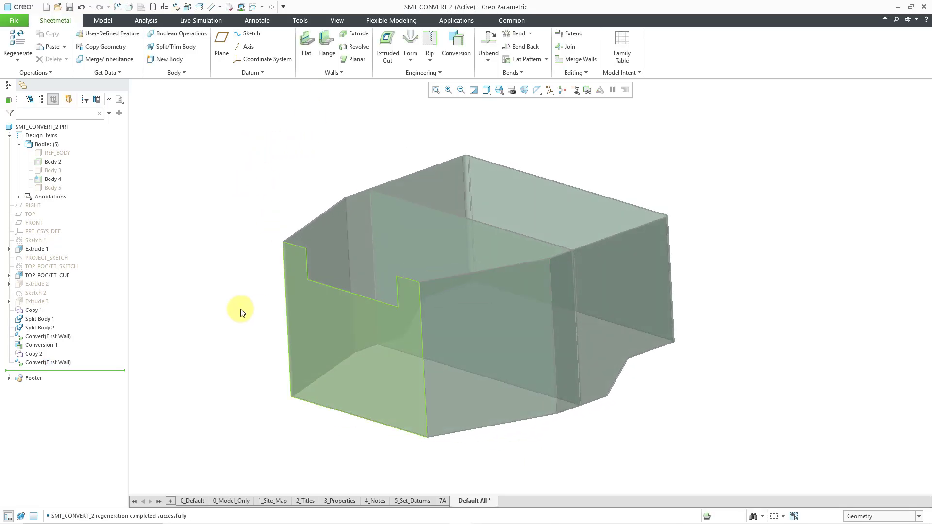
{"action": "middle_click_drag", "start_coordinate": [509, 398], "coordinate": [487, 350]}
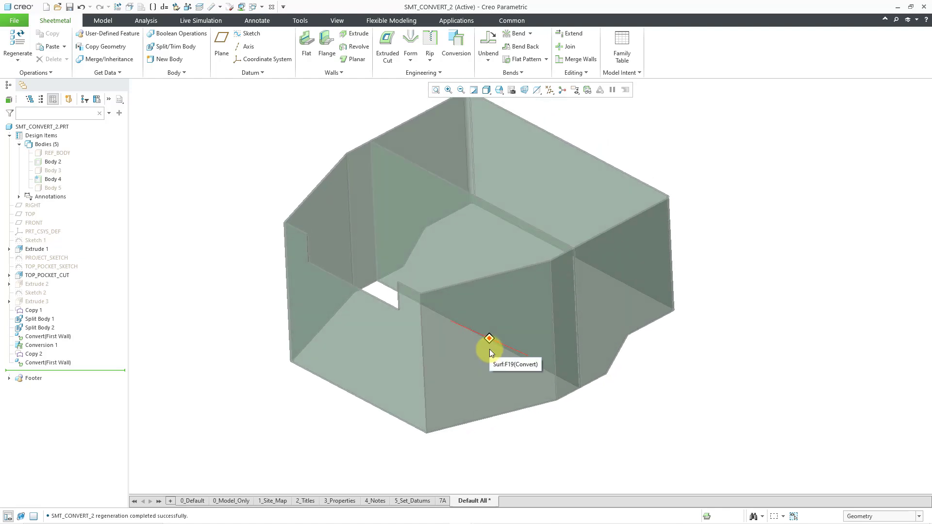
{"action": "left_click", "coordinate": [54, 363]}
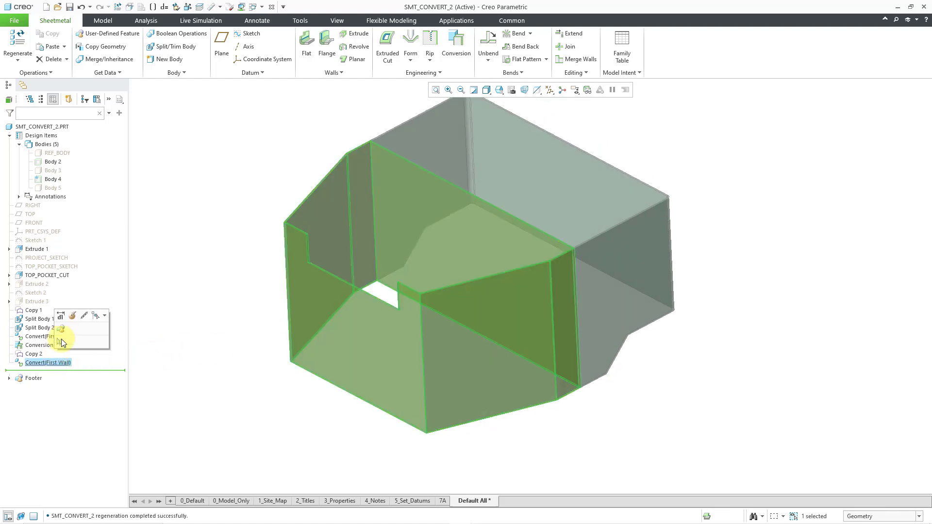
{"action": "left_click", "coordinate": [74, 316]}
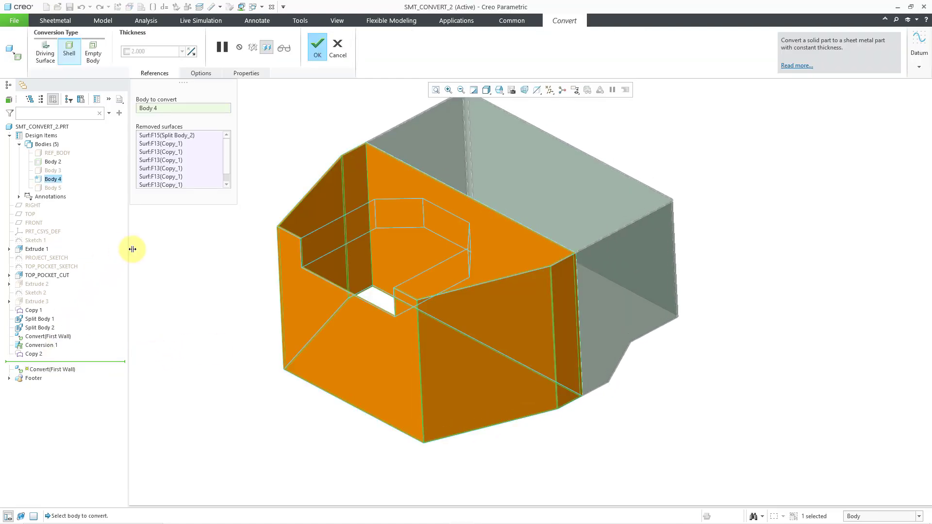
{"action": "left_click", "coordinate": [213, 151]}
{"action": "left_click", "coordinate": [304, 223]}
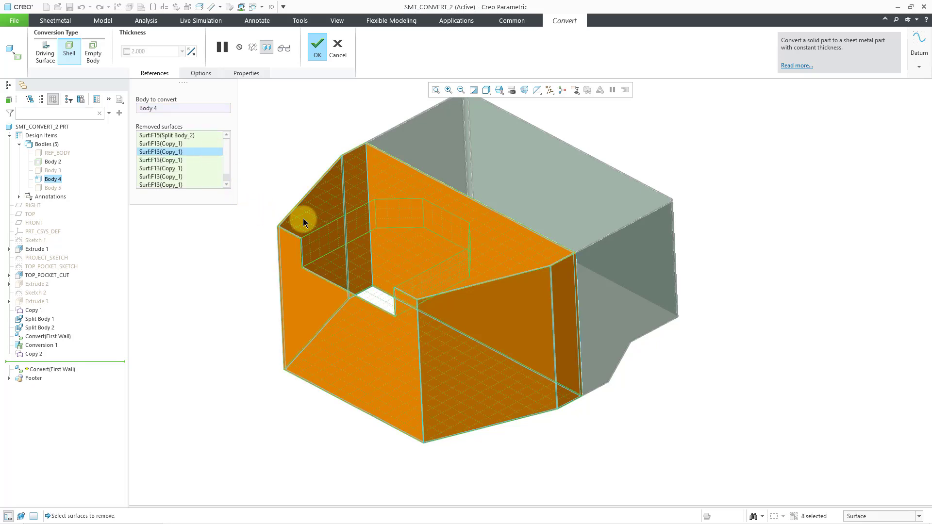
{"action": "left_click", "coordinate": [512, 251]}
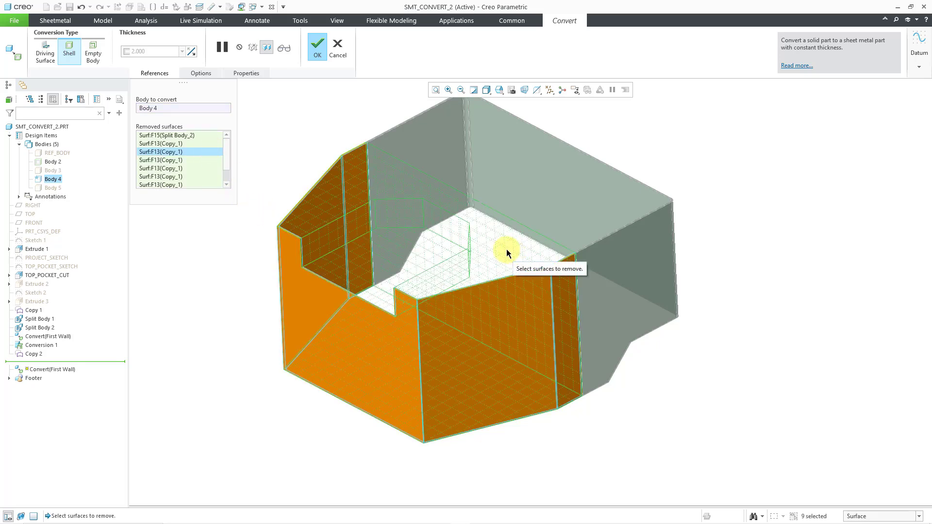
{"action": "left_click", "coordinate": [317, 55]}
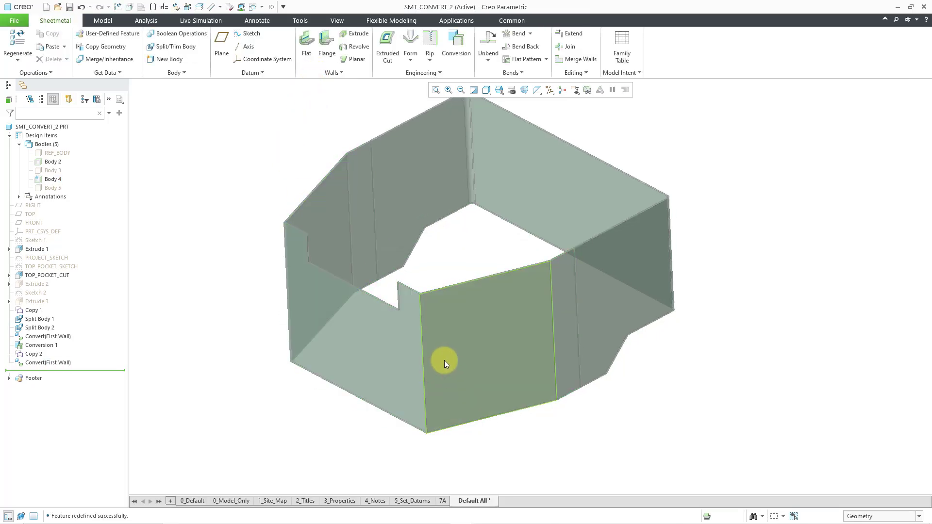
Examine the Sheetmetal Preferences of the part, Body 2 and Body 4, including thickness, bend allowance and the links to the part
{"action": "middle_click_drag", "start_coordinate": [444, 360], "coordinate": [474, 397], "text": "shift"}
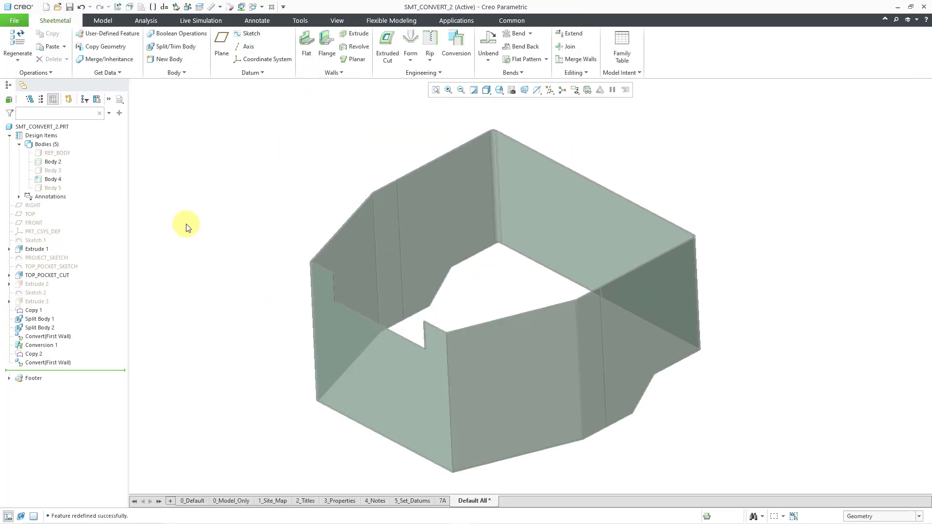
{"action": "right_click", "coordinate": [53, 181]}
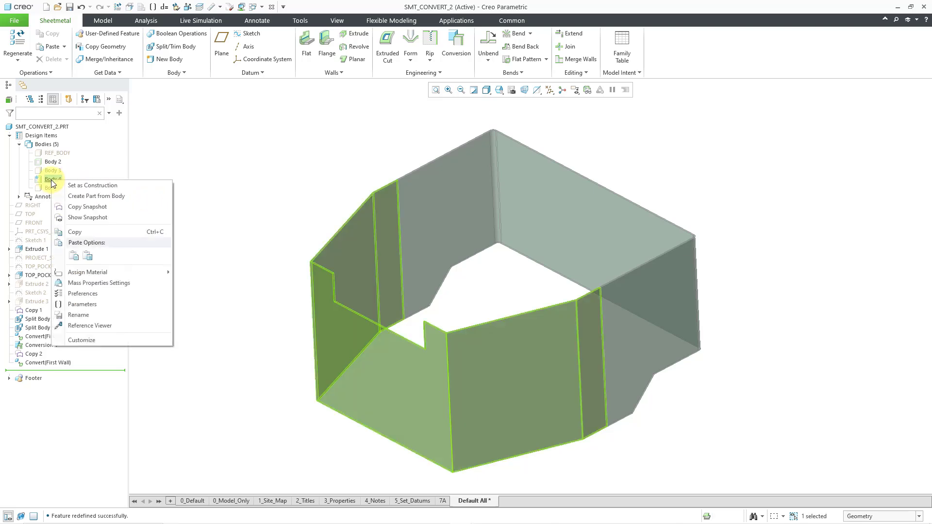
{"action": "left_click", "coordinate": [84, 293]}
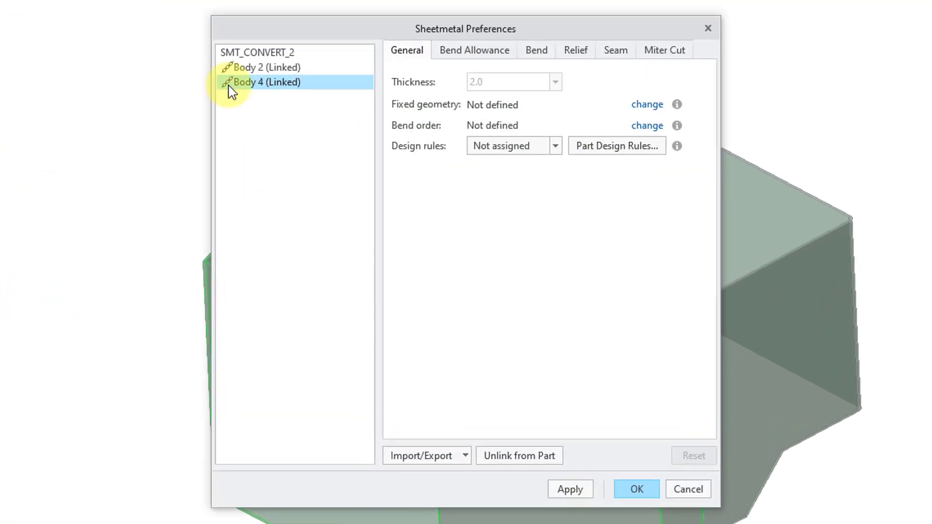
{"action": "left_click", "coordinate": [271, 52]}
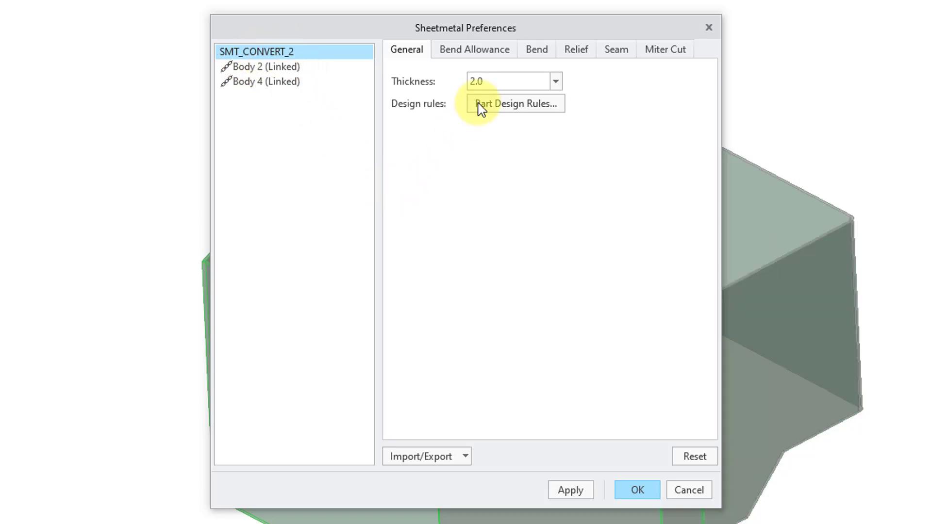
{"action": "left_click", "coordinate": [475, 48]}
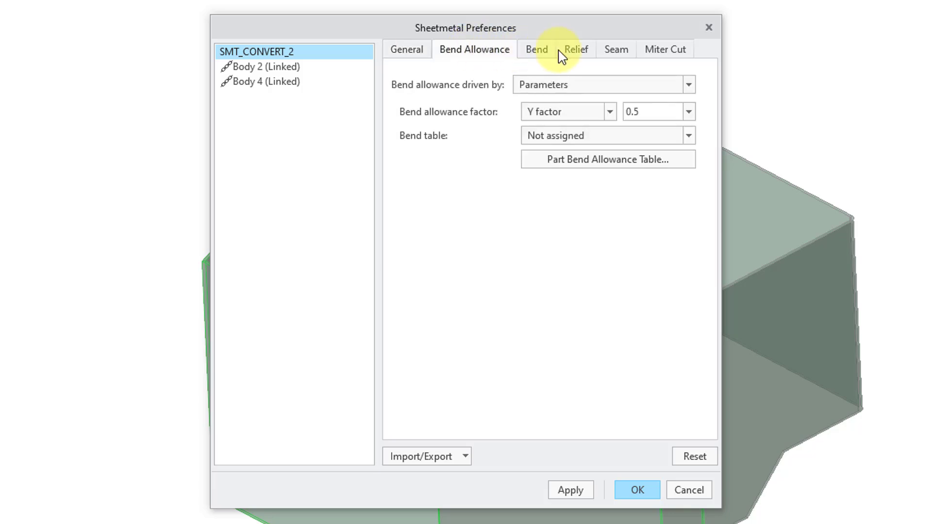
{"action": "left_click", "coordinate": [534, 50]}
{"action": "left_click", "coordinate": [414, 51]}
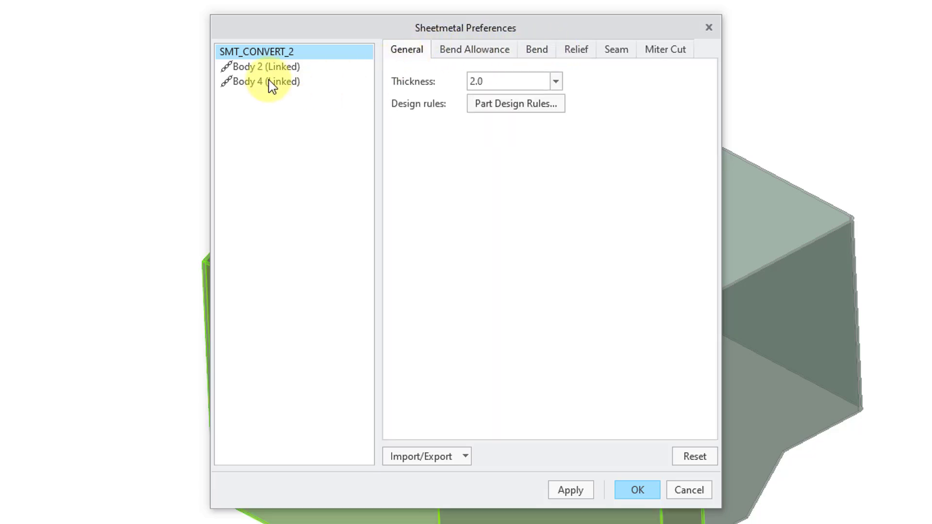
{"action": "left_click", "coordinate": [258, 72]}
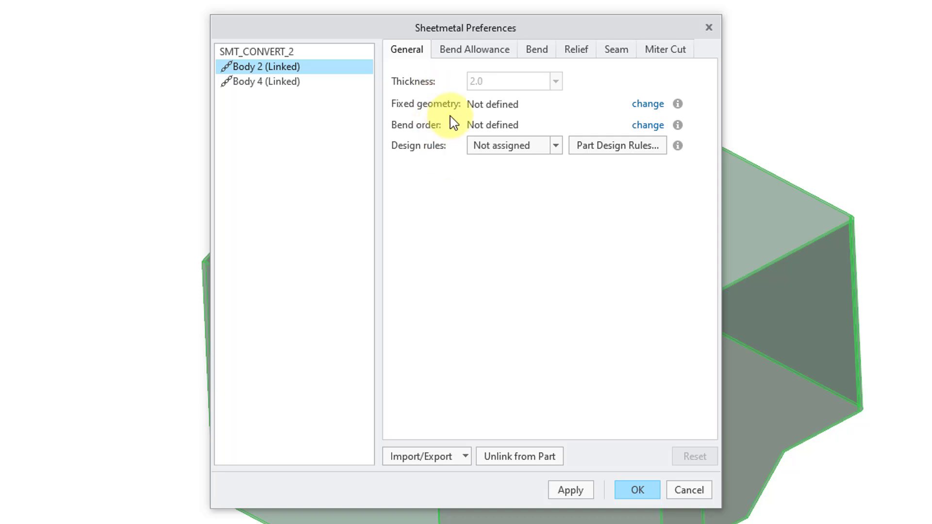
{"action": "left_click", "coordinate": [276, 84]}
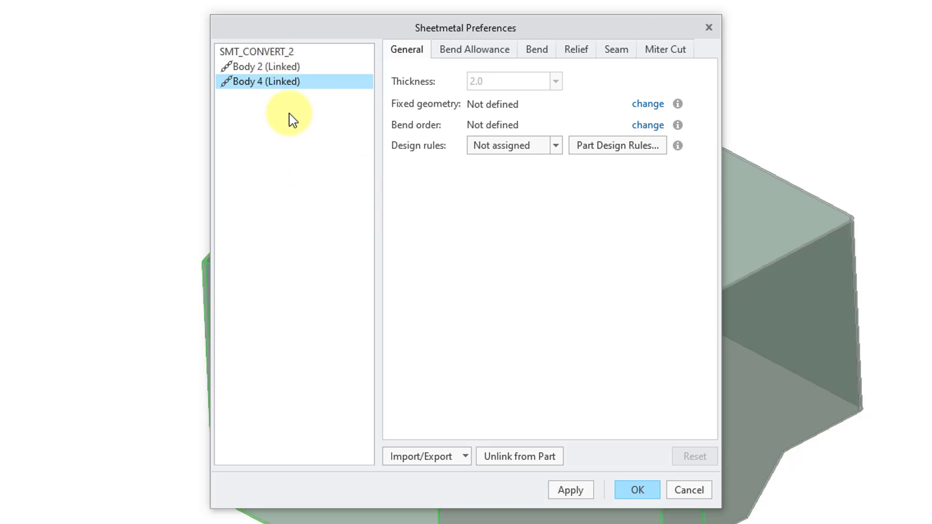
{"action": "left_click", "coordinate": [637, 490]}
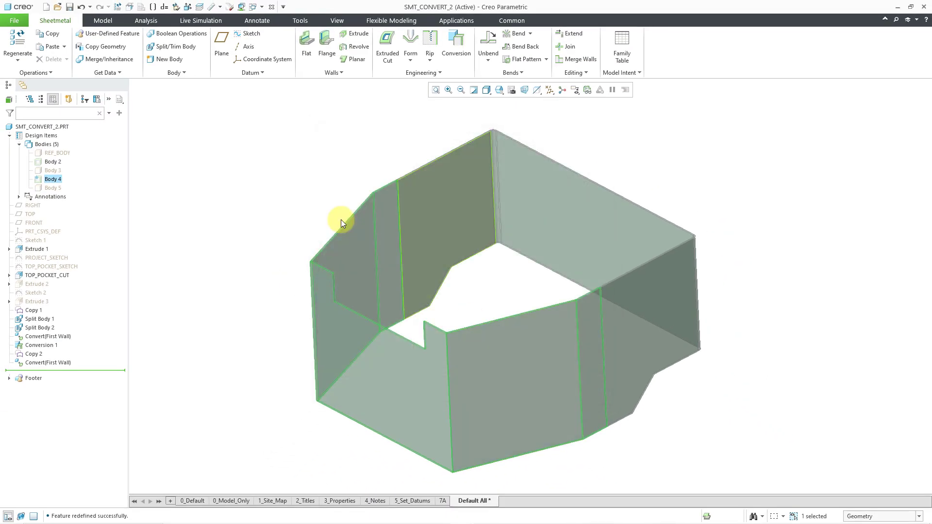
{"action": "left_click", "coordinate": [340, 221]}
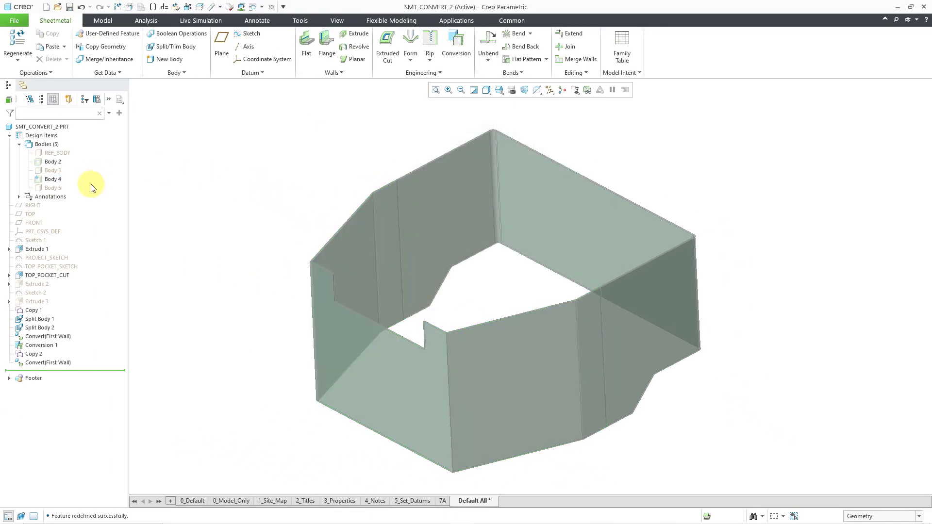
Show Body 5 and hide Body 4
{"action": "left_click", "coordinate": [54, 189]}
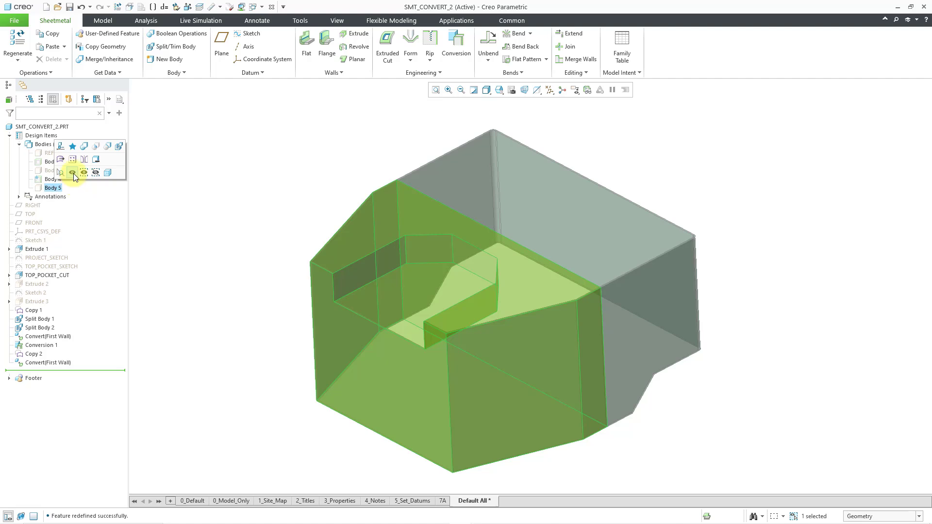
{"action": "left_click", "coordinate": [73, 173]}
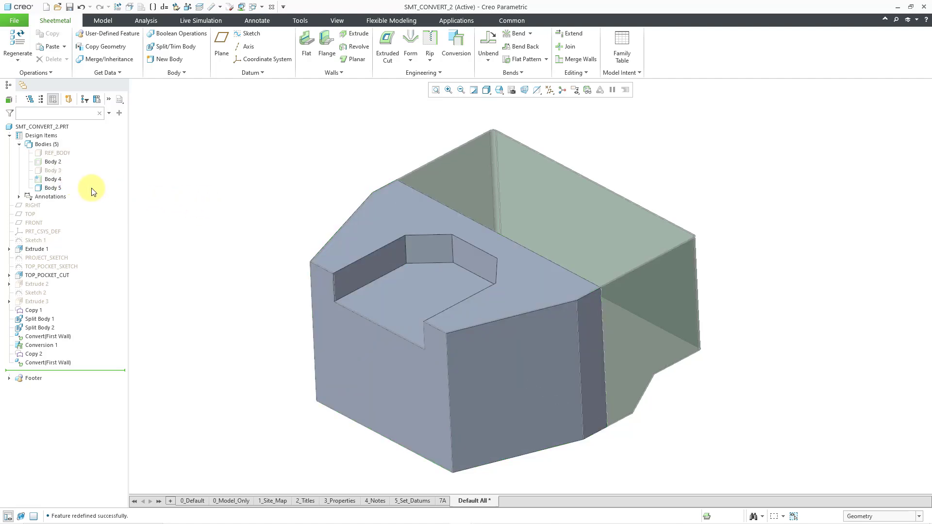
{"action": "left_click", "coordinate": [59, 181]}
{"action": "left_click", "coordinate": [78, 163]}
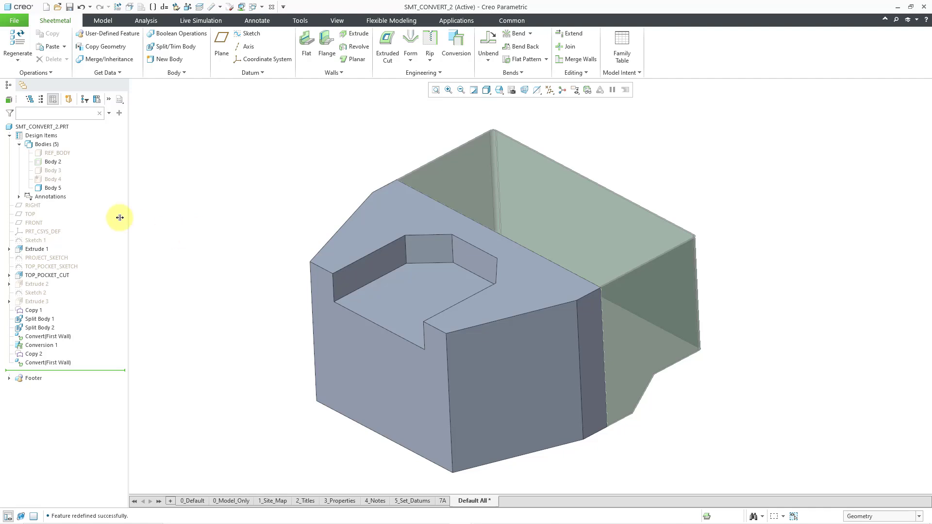
Start converting Body 5 to sheet metal as a shell with a thickness of 3
{"action": "left_click", "coordinate": [59, 189]}
{"action": "right_click", "coordinate": [58, 192]}
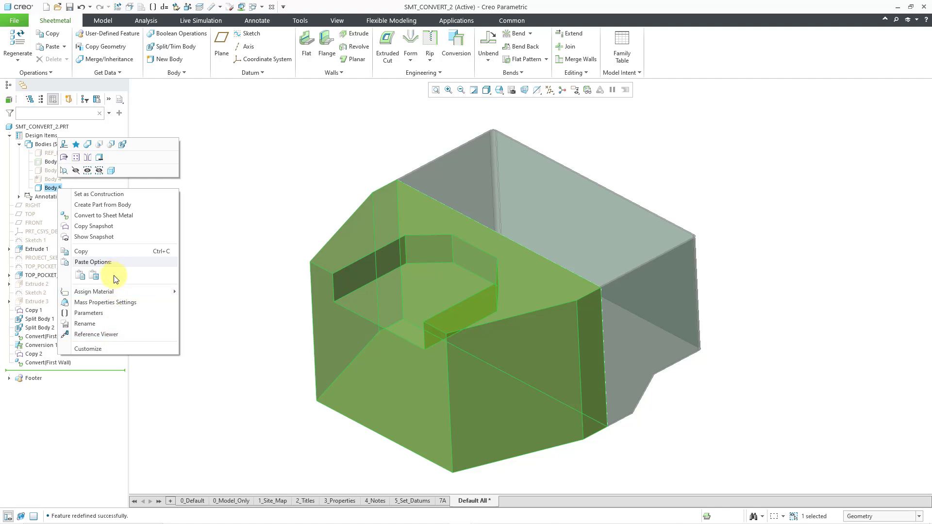
{"action": "left_click", "coordinate": [110, 214]}
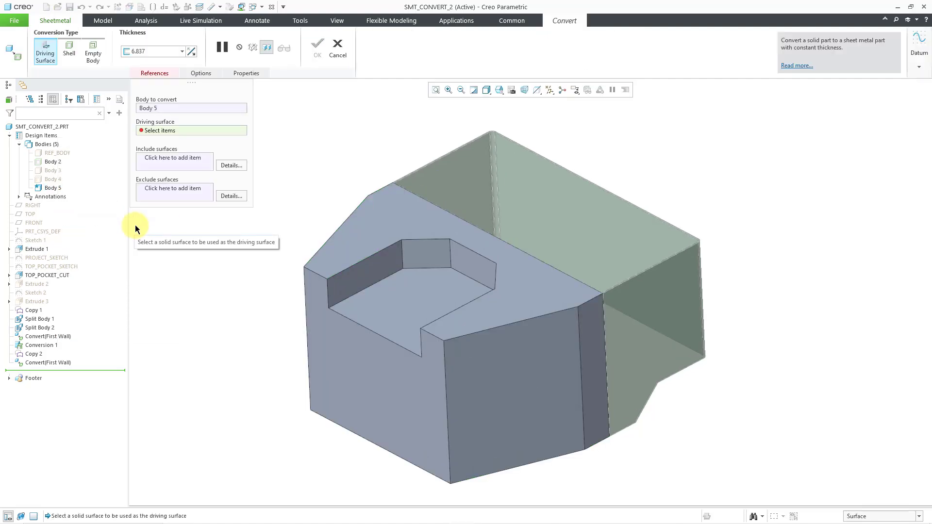
{"action": "left_click", "coordinate": [64, 57]}
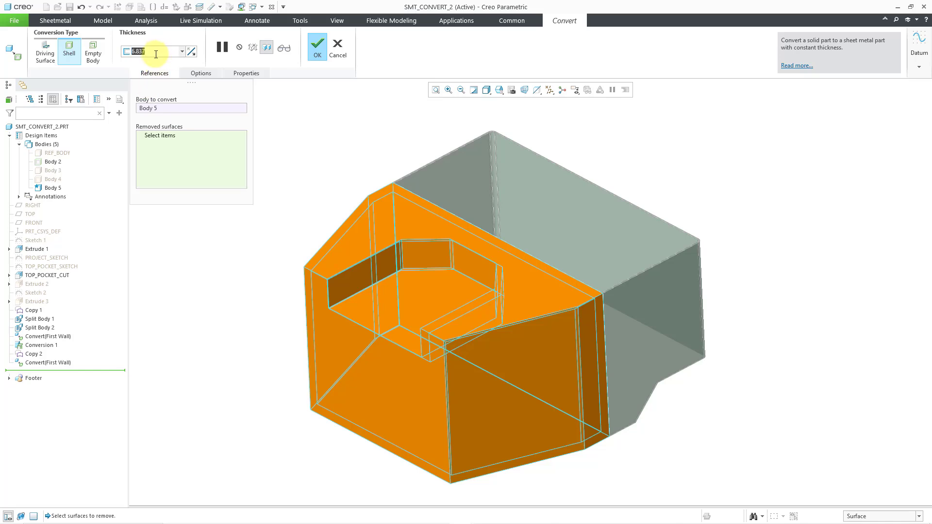
{"action": "type", "text": "3"}
{"action": "key", "text": "Return"}
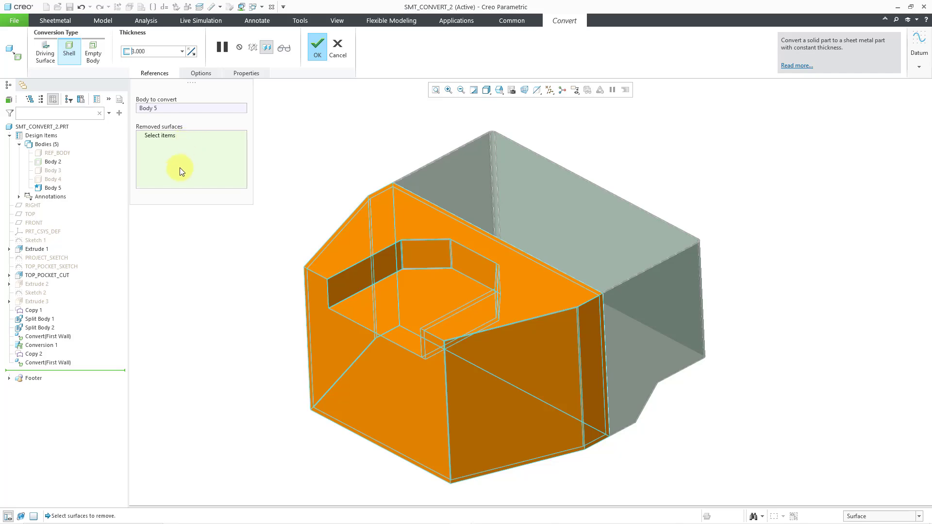
Remove the top face and all outer side faces of Body 5 from the shell, keeping the pocket surfaces
{"action": "left_click", "coordinate": [582, 408]}
{"action": "left_click", "coordinate": [510, 410], "text": "ctrl"}
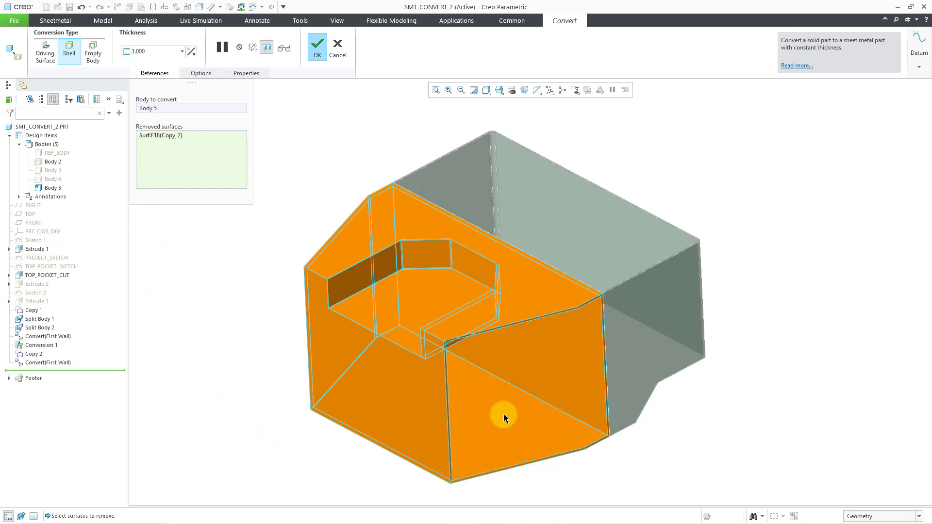
{"action": "left_click", "coordinate": [426, 412], "text": "ctrl"}
{"action": "left_click", "coordinate": [560, 296], "text": "ctrl"}
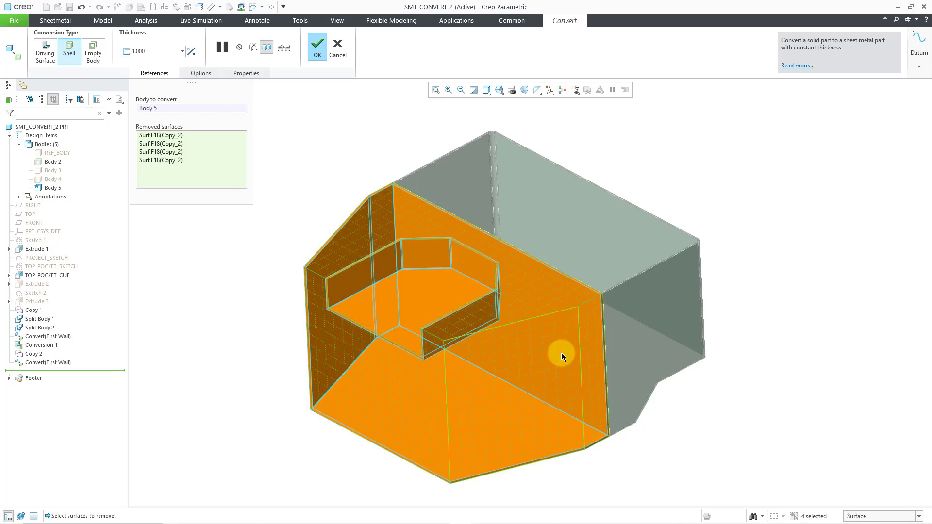
{"action": "middle_click_drag", "start_coordinate": [566, 354], "coordinate": [357, 374]}
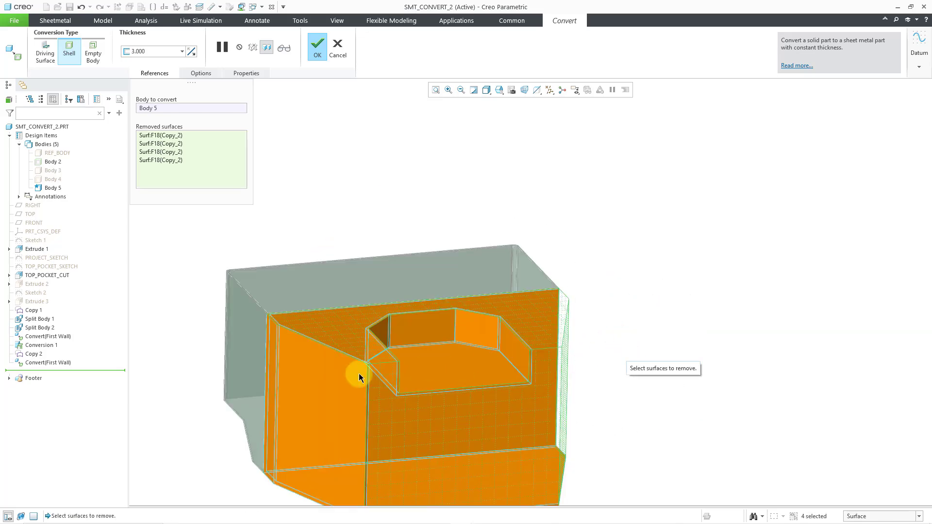
{"action": "left_click", "coordinate": [275, 371], "text": "ctrl"}
{"action": "left_click", "coordinate": [269, 366], "text": "ctrl"}
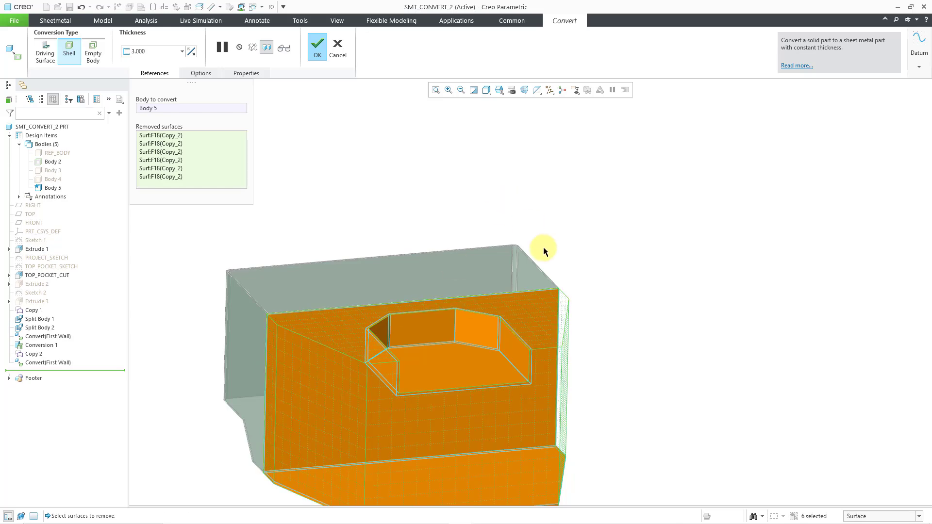
Also remove Body 5's bottom face and the split face adjoining Body 2, and complete the shell conversion
{"action": "middle_click_drag", "start_coordinate": [543, 247], "coordinate": [487, 276]}
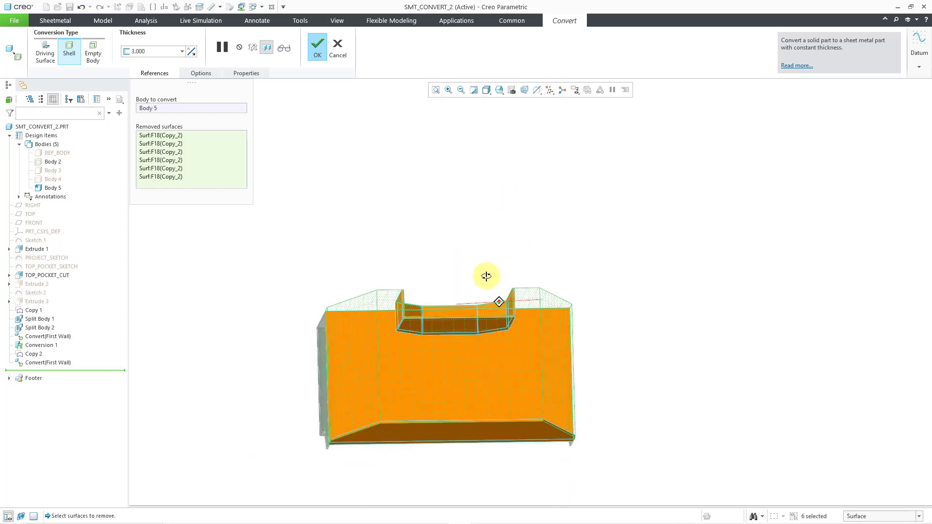
{"action": "left_click", "coordinate": [454, 433], "text": "ctrl"}
{"action": "middle_click_drag", "start_coordinate": [481, 357], "coordinate": [458, 389]}
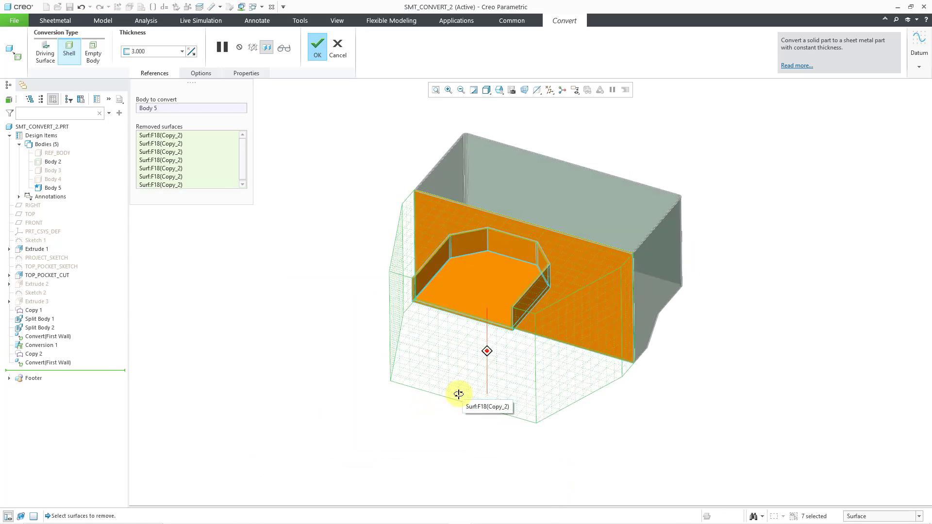
{"action": "scroll", "coordinate": [593, 278], "scroll_direction": "down", "scroll_amount": 3}
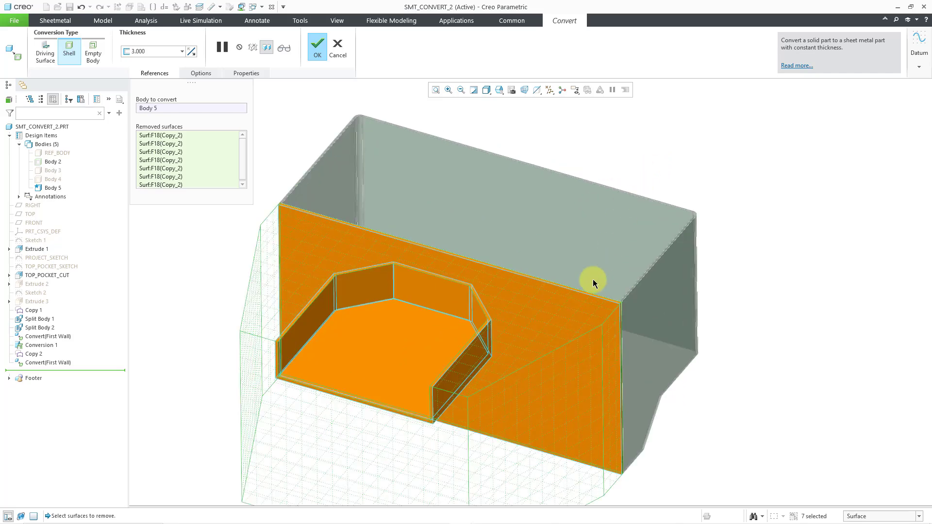
{"action": "left_click", "coordinate": [563, 308], "text": "ctrl"}
{"action": "scroll", "coordinate": [562, 291], "scroll_direction": "up", "scroll_amount": 3}
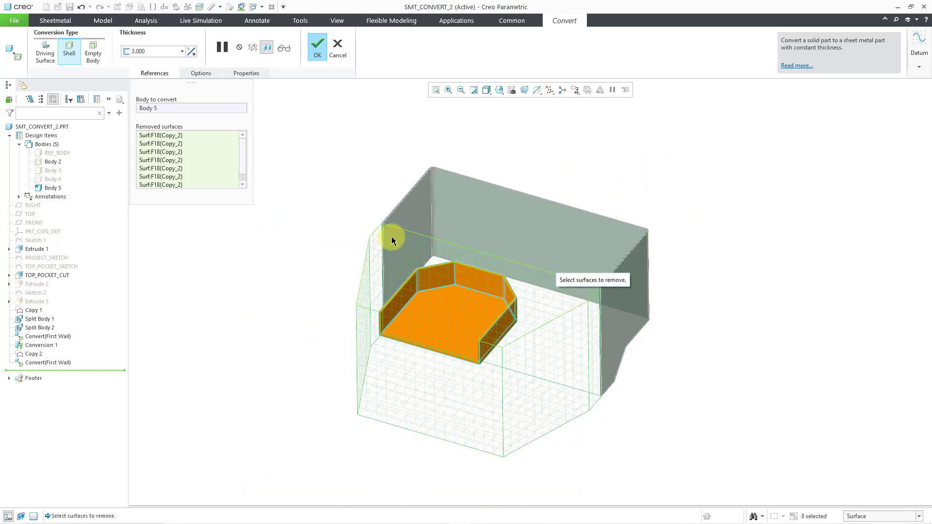
{"action": "left_click", "coordinate": [316, 49]}
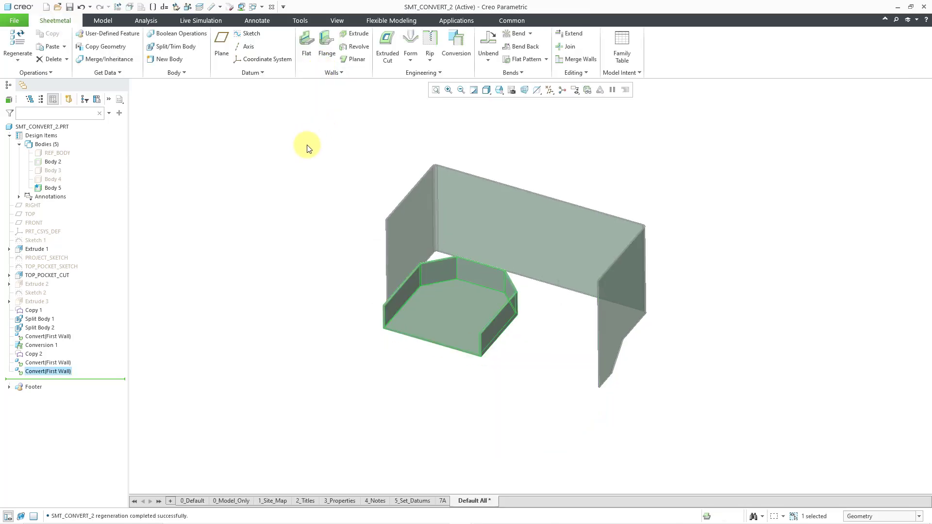
{"action": "middle_click_drag", "start_coordinate": [311, 164], "coordinate": [401, 198]}
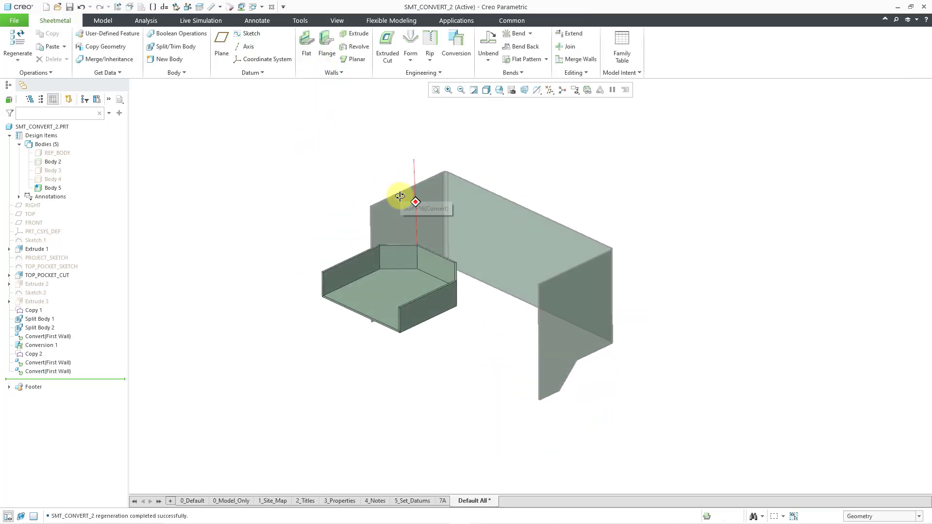
Examine Body 5's Sheetmetal Preferences, including thickness, bend allowance, bend and relief, and compare its thickness and link status with the part
{"action": "right_click", "coordinate": [55, 189]}
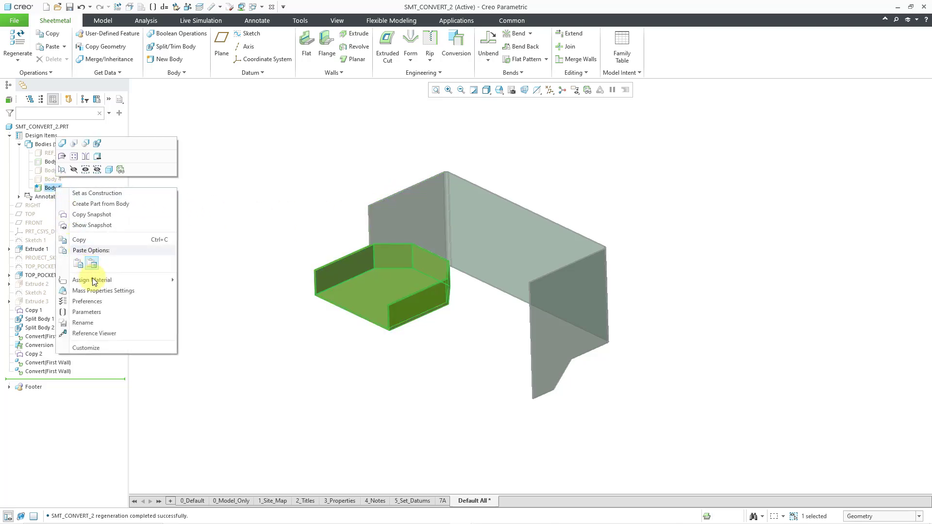
{"action": "left_click", "coordinate": [98, 301]}
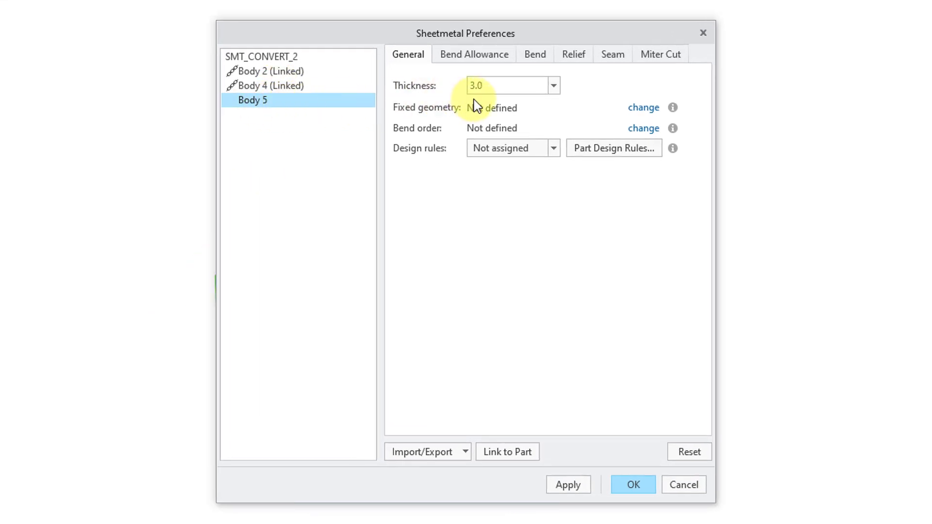
{"action": "left_click", "coordinate": [465, 54]}
{"action": "left_click", "coordinate": [538, 55]}
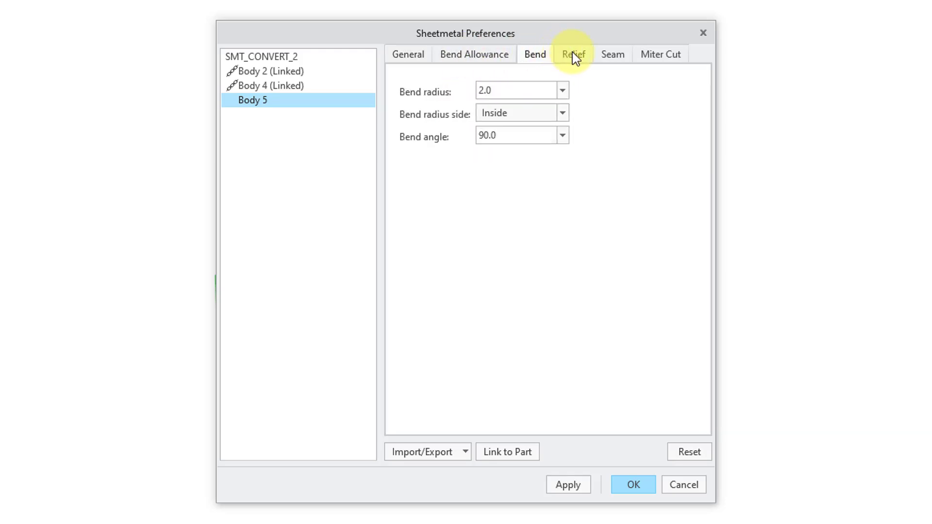
{"action": "left_click", "coordinate": [575, 56]}
{"action": "left_click", "coordinate": [395, 52]}
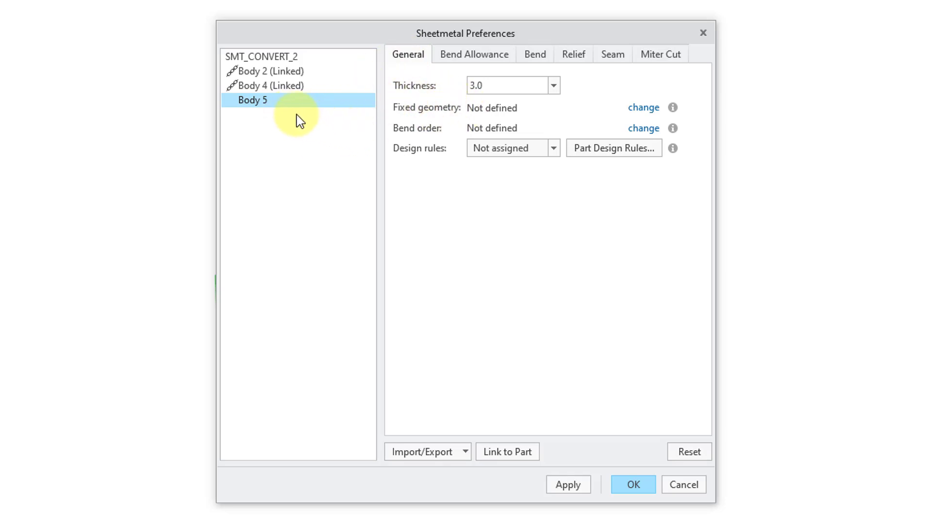
{"action": "left_click", "coordinate": [280, 58]}
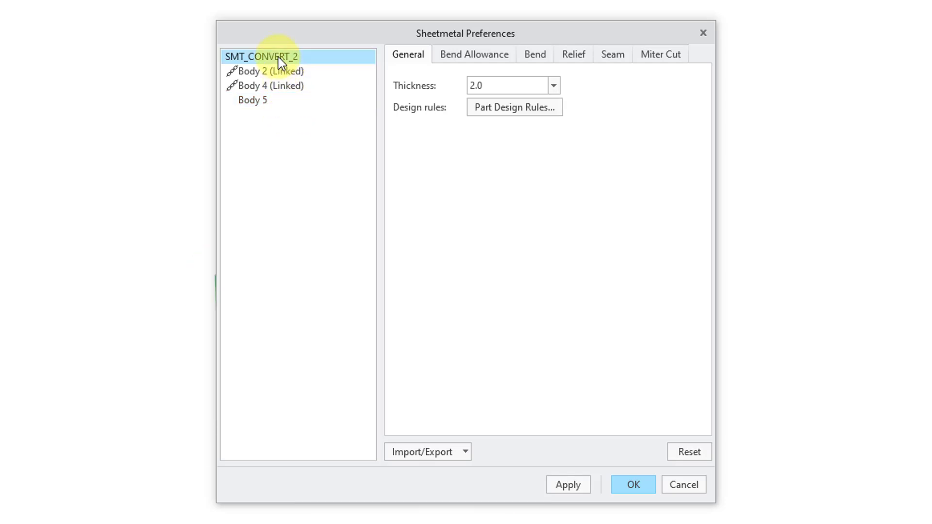
{"action": "left_click", "coordinate": [257, 99]}
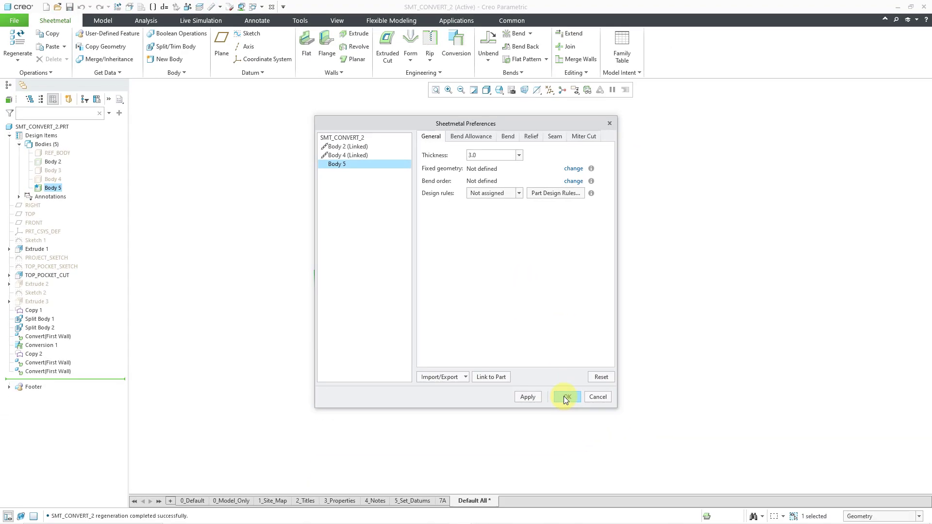
{"action": "left_click", "coordinate": [566, 397]}
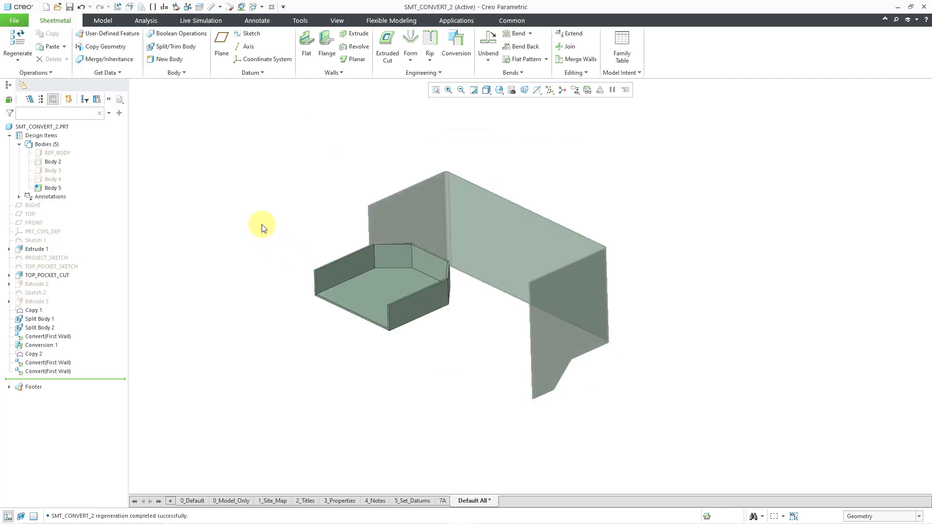
Show Body 4 alongside Body 2 and Body 5
{"action": "left_click", "coordinate": [55, 180]}
{"action": "left_click", "coordinate": [73, 162]}
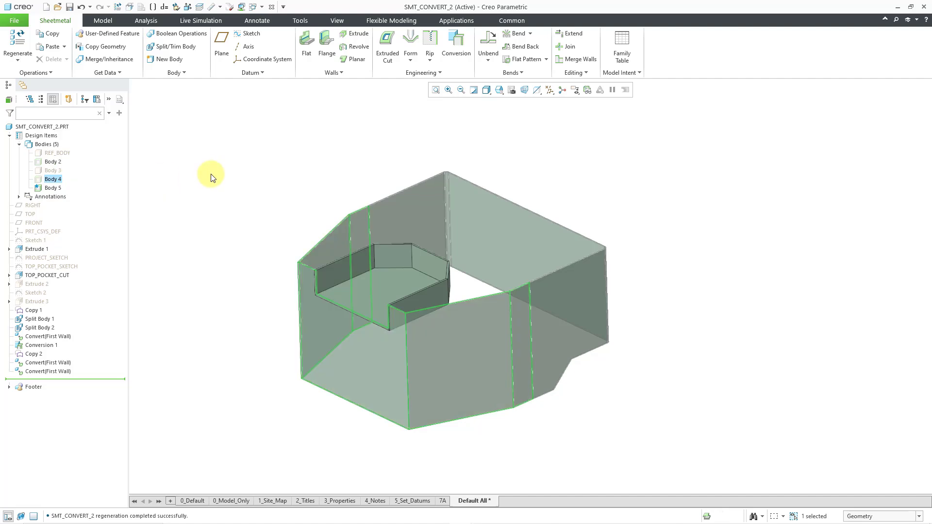